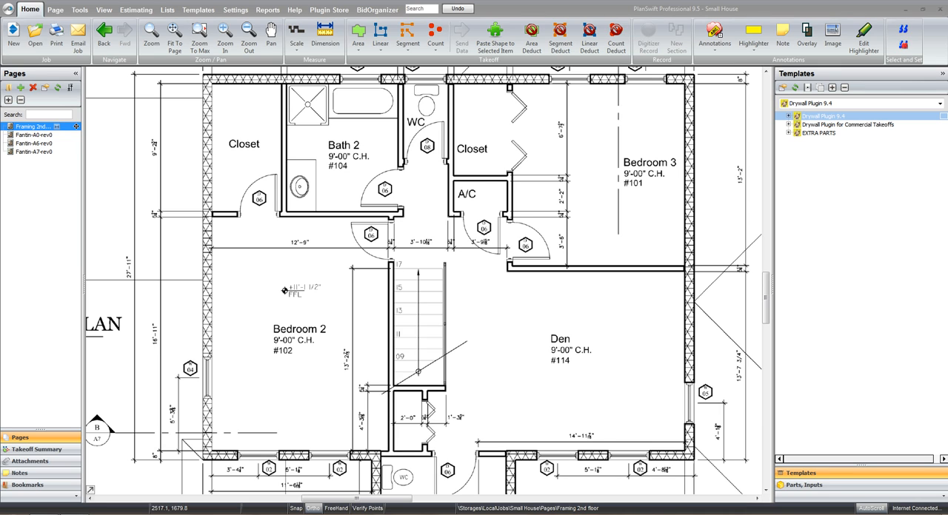
Start a Wood Furring takeoff from the Drywall Plugin 9.4 framing templates and assign it to the folder 2ND Floor Framing
click(788, 116)
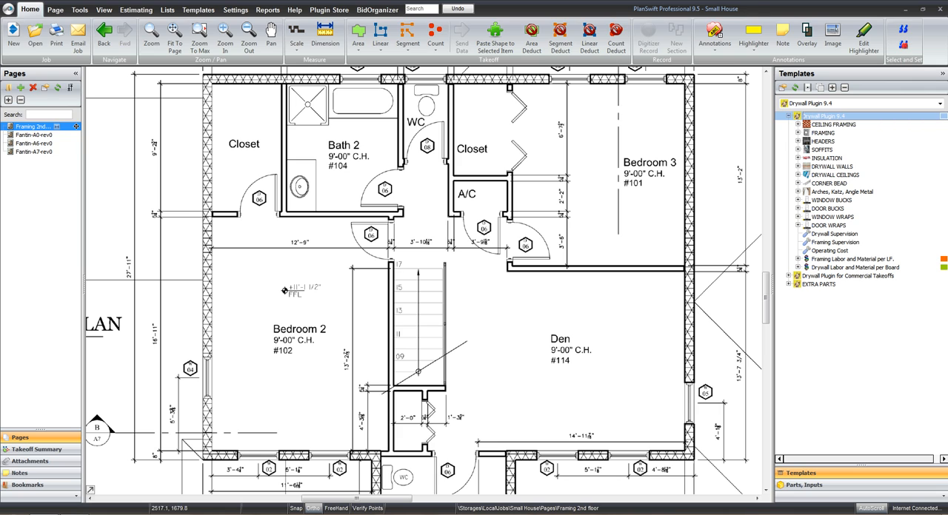
click(797, 133)
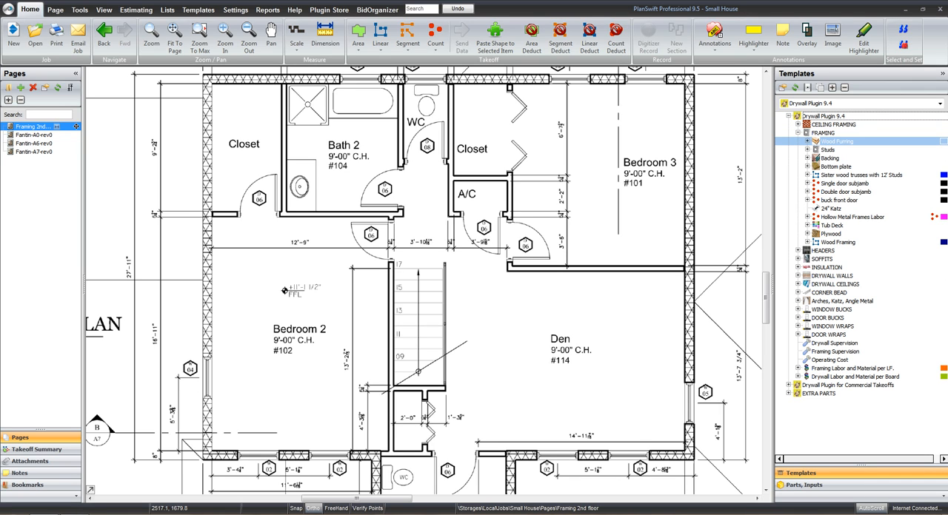
click(807, 141)
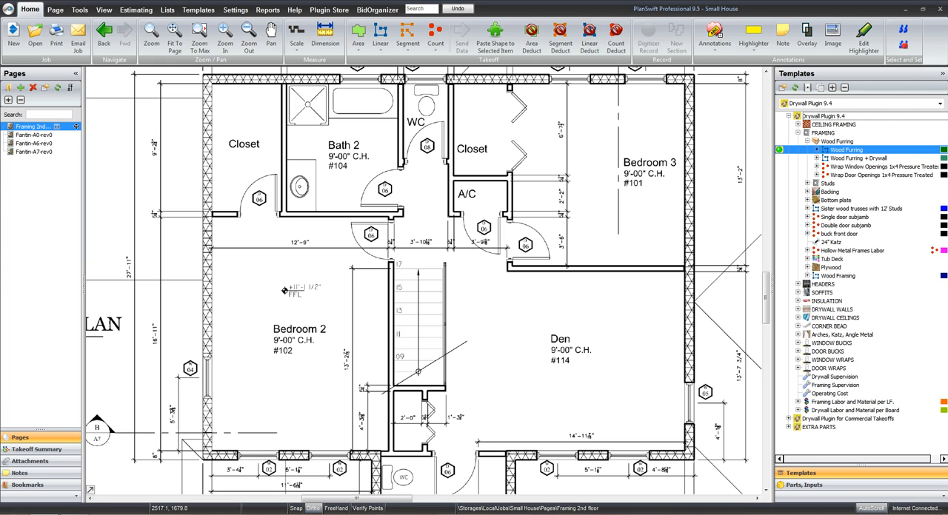
click(779, 150)
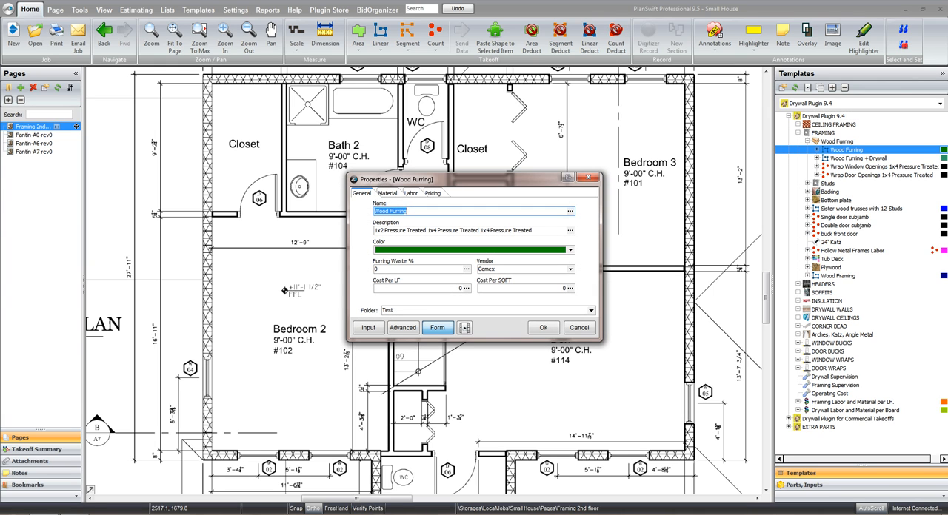
click(591, 310)
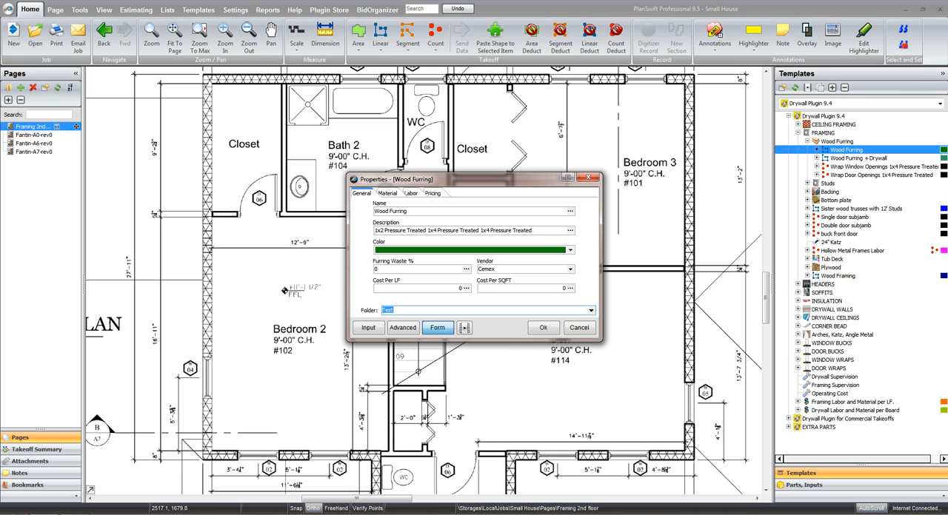
text(2ND Floor Framing)
Set the wood furring's wall height and furring height to 9 in its material properties
key(ctrl+Tab)
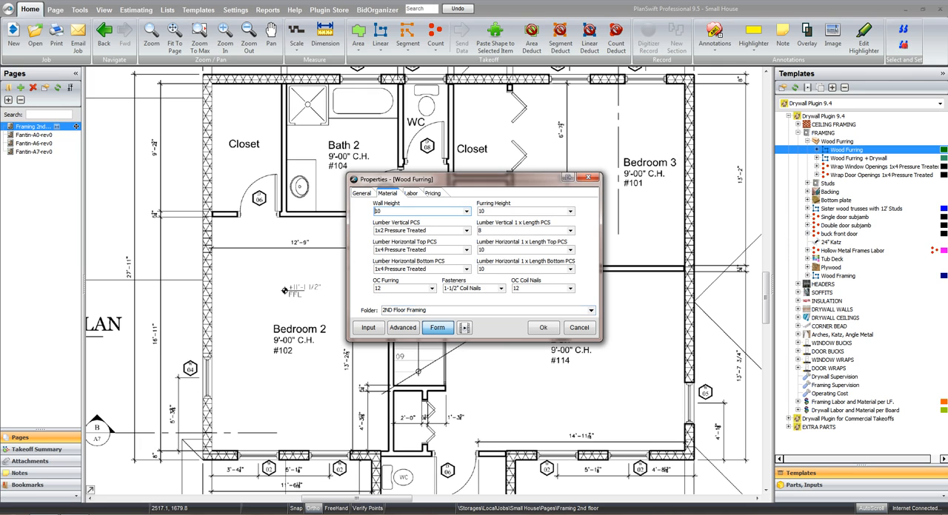
key(BackSpace)
key(BackSpace)
text(9)
key(Tab)
text(9)
key(Tab)
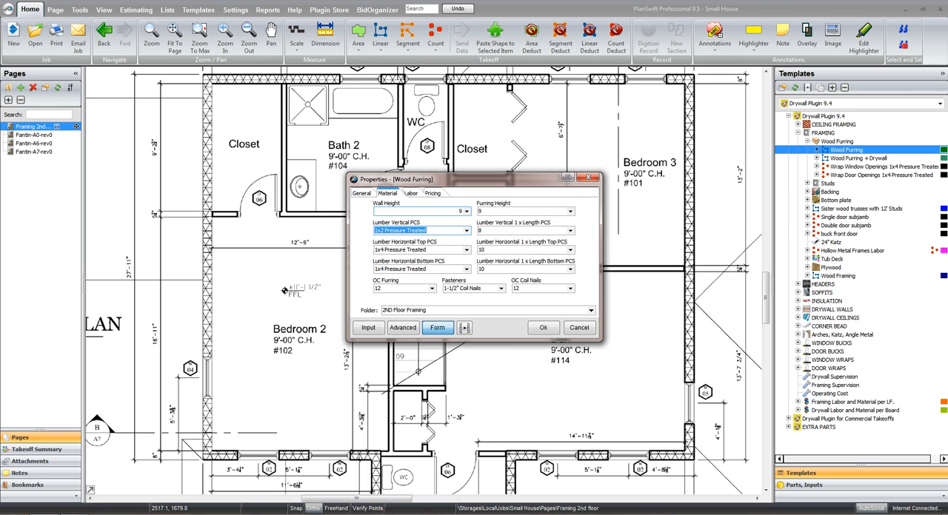
Set the OC Furring spacing to 16 and accept the Wood Furring properties to begin recording
key(Tab)
key(Tab)
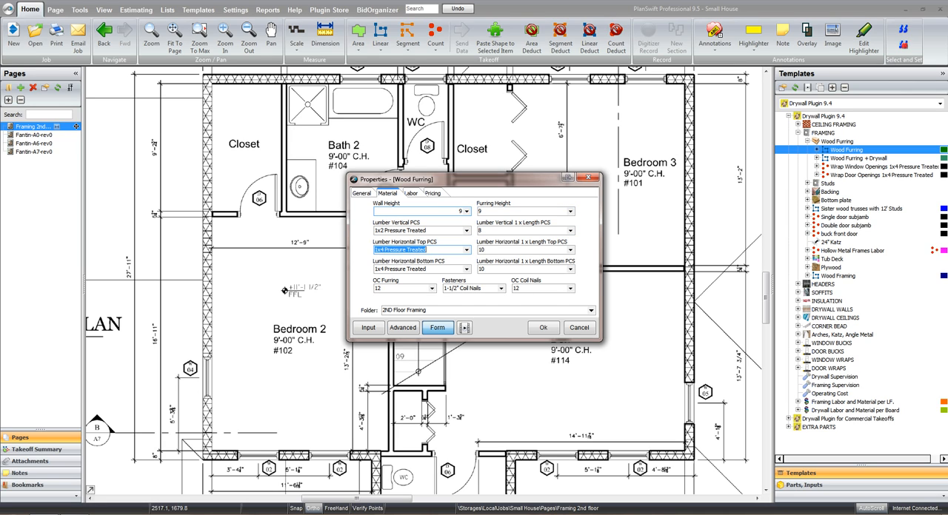
key(Tab)
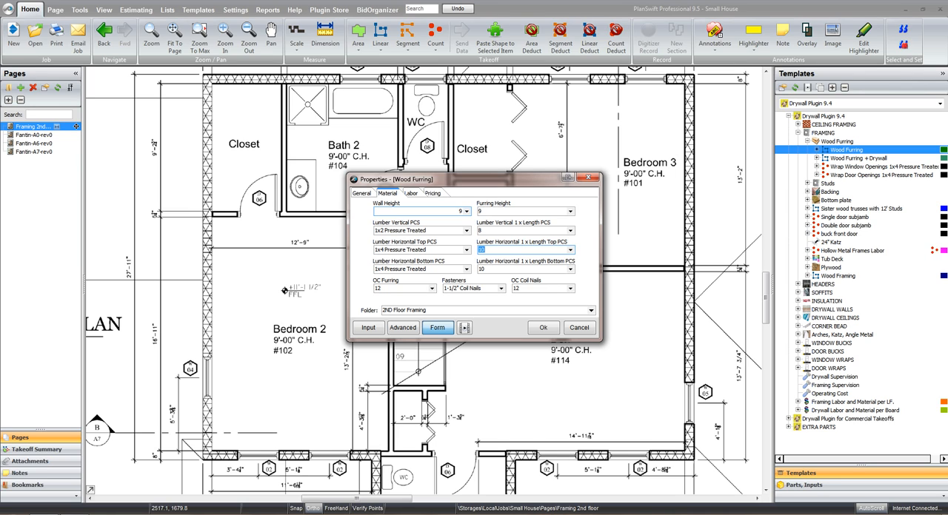
key(Tab)
key(Tab)
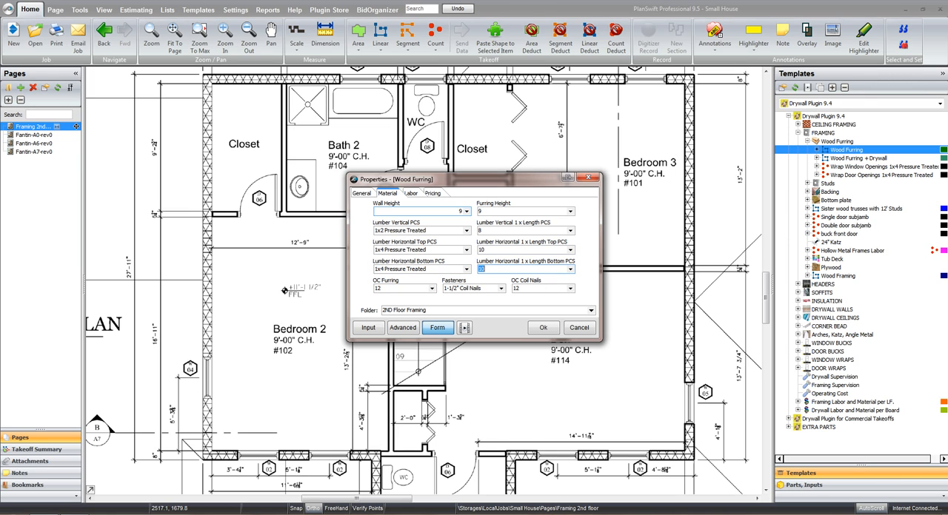
key(Tab)
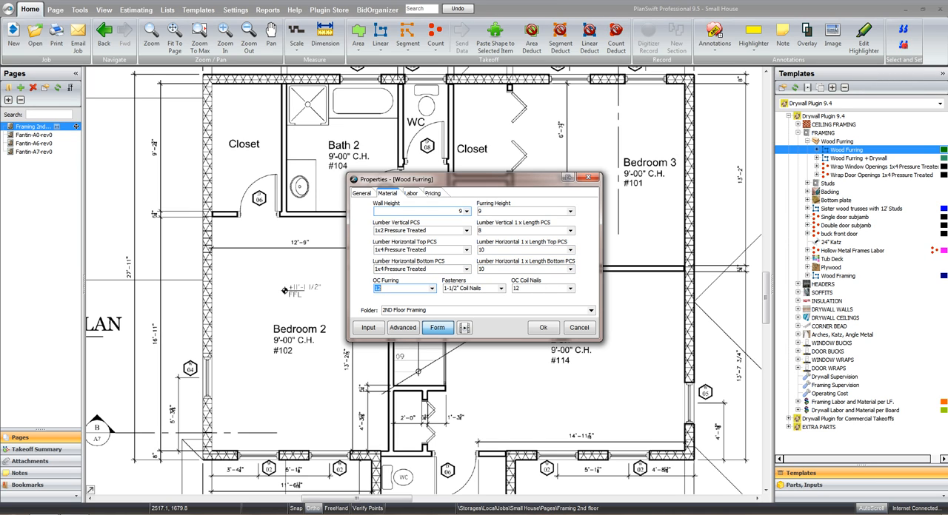
text(16)
key(Tab)
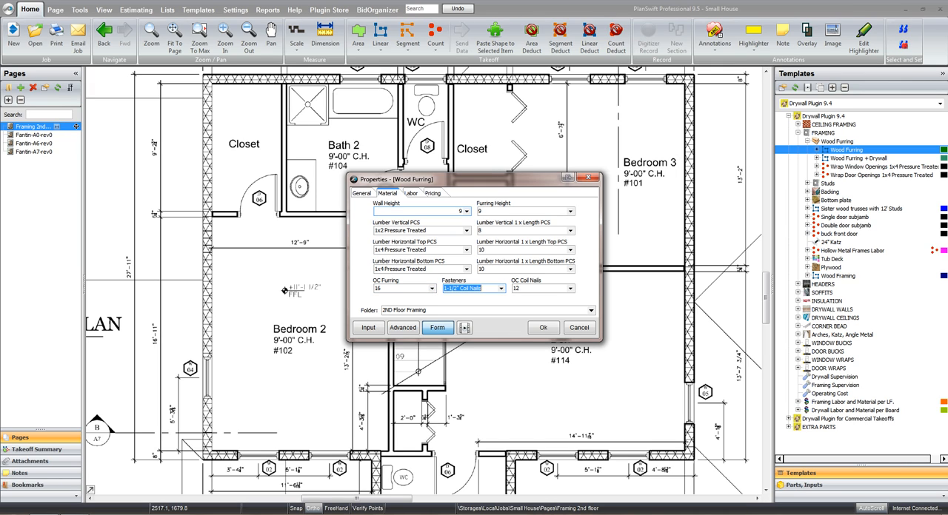
key(Tab)
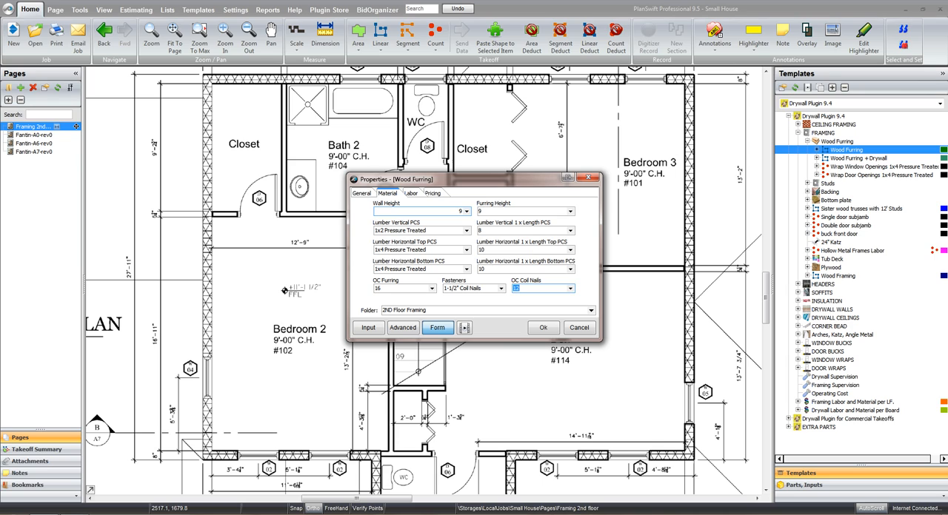
click(411, 193)
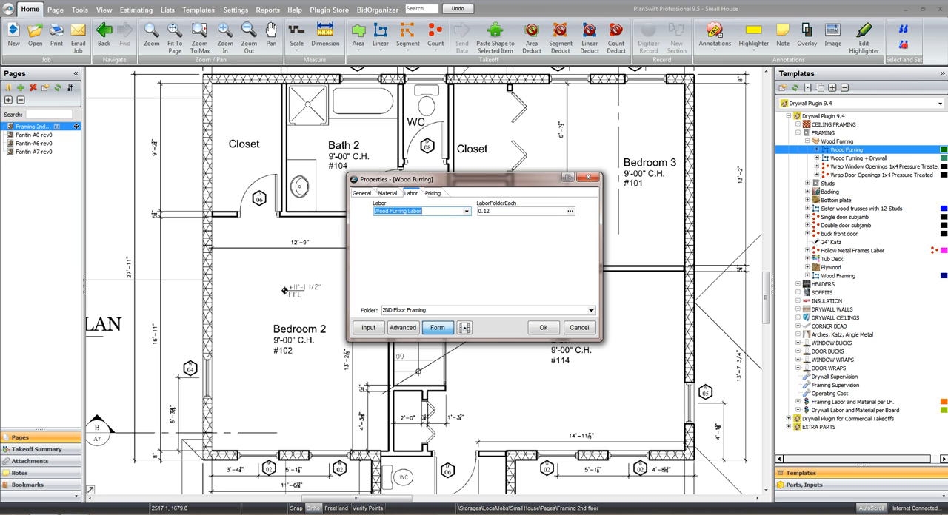
click(543, 328)
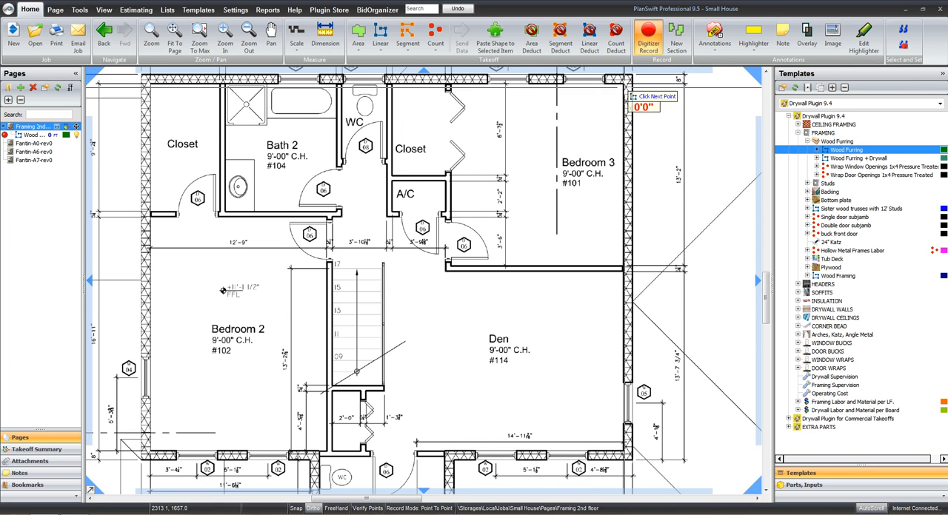
Trace the furring along the inside exterior wall faces from Bedroom 3's upper outer corner around Bedroom 2 to the Bath 3 corner
click(624, 87)
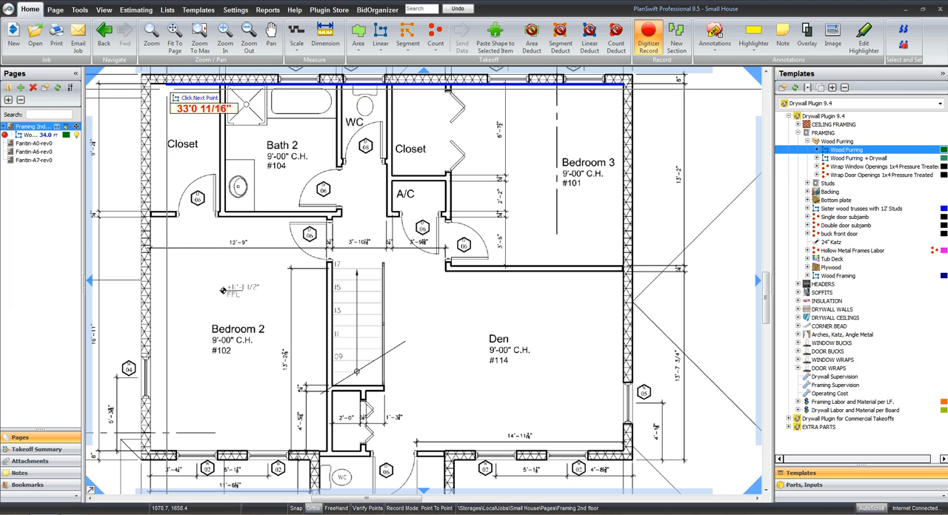
click(151, 86)
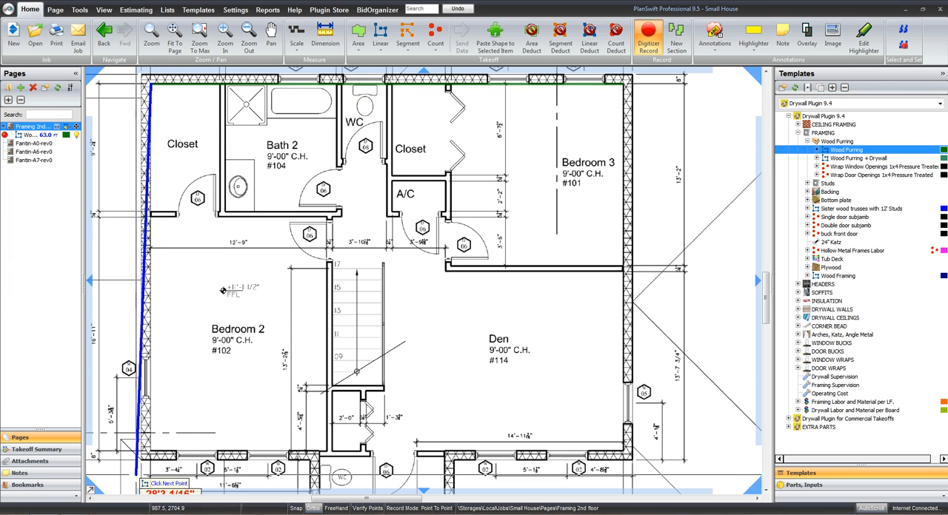
click(151, 450)
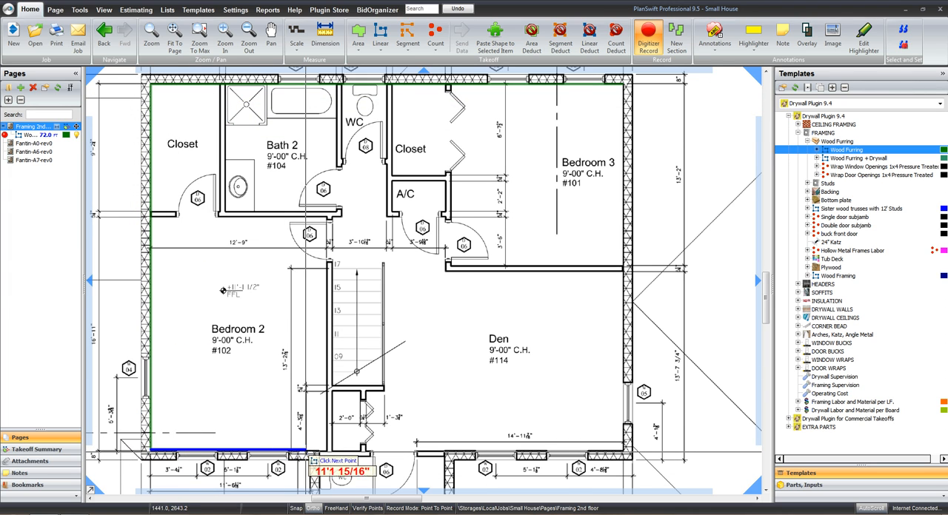
click(320, 450)
Continue the furring line around Bath 3's exterior walls and along the Den's lower wall to its outer corner
drag(325, 472, 331, 345)
click(327, 427)
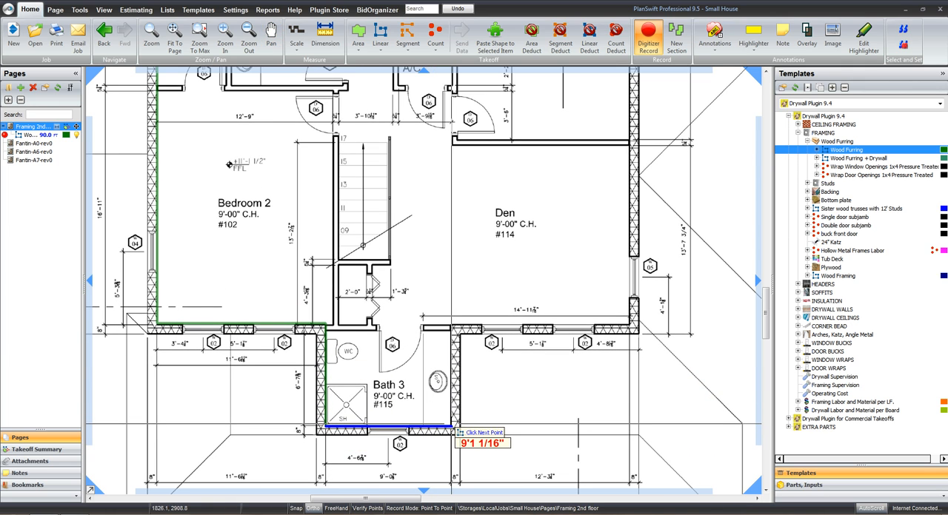
click(452, 427)
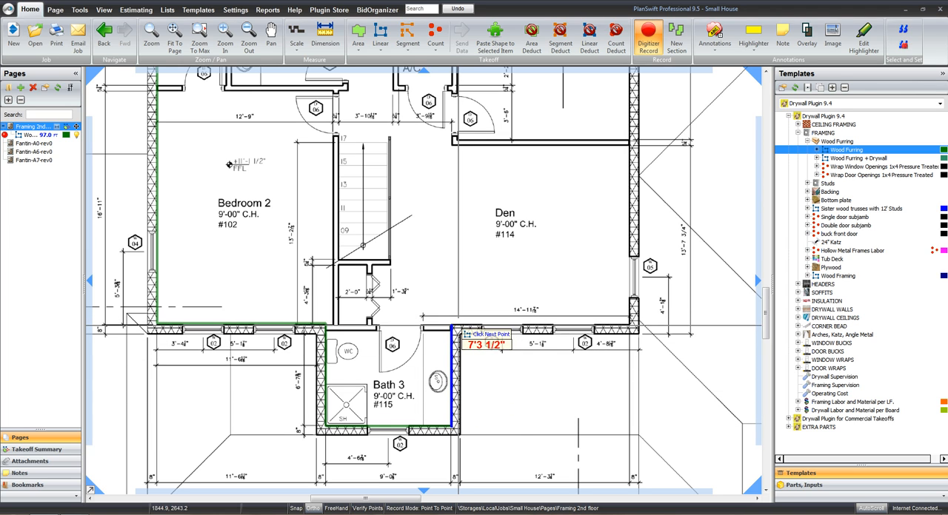
click(453, 326)
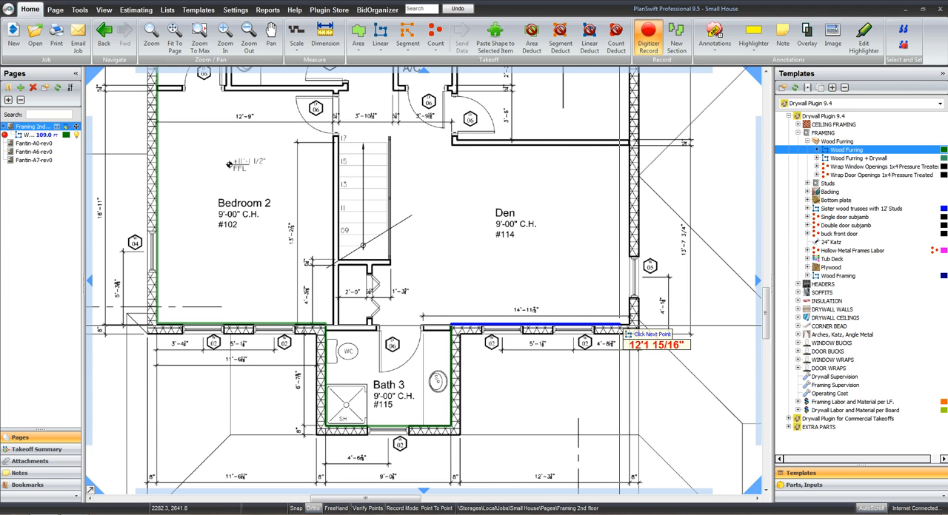
click(629, 326)
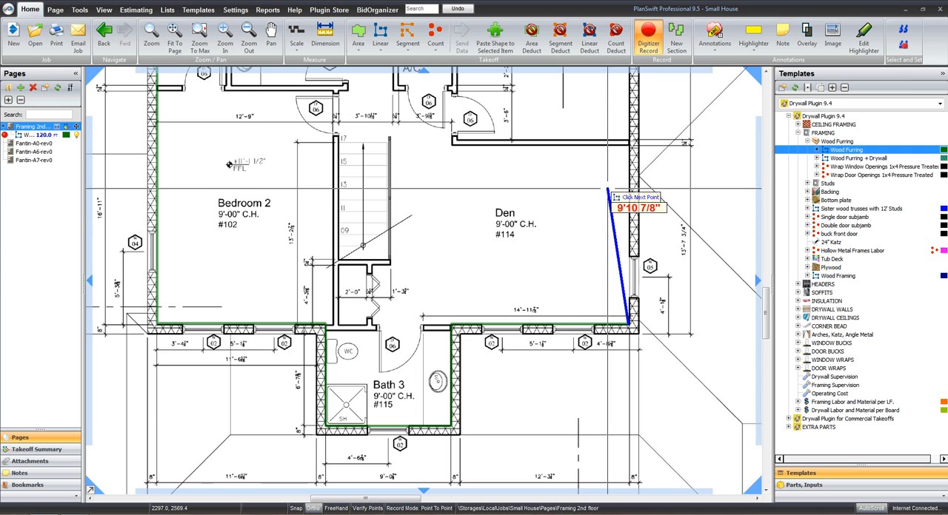
Close the furring line up the Den and Bedroom 3 exterior wall to the starting corner and stop recording
scroll(615, 260, up, 3)
scroll(605, 302, up, 1)
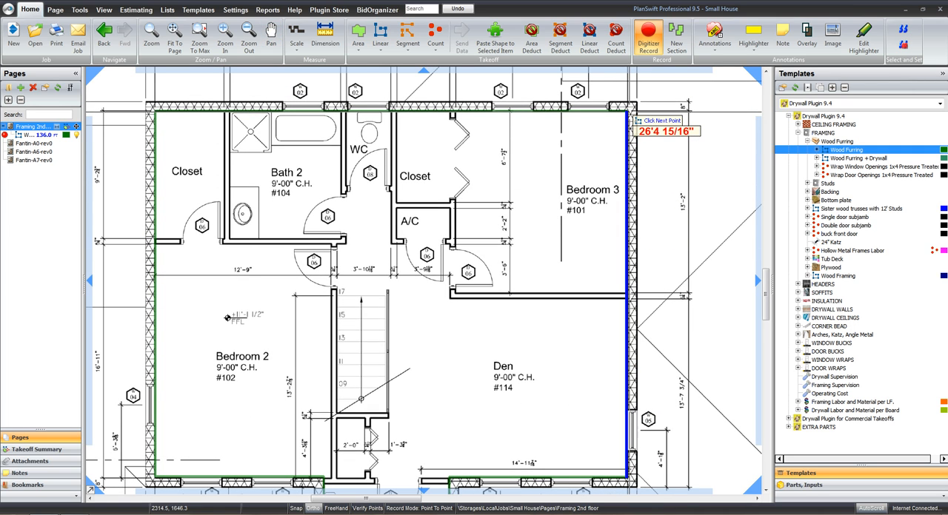
double_click(630, 113)
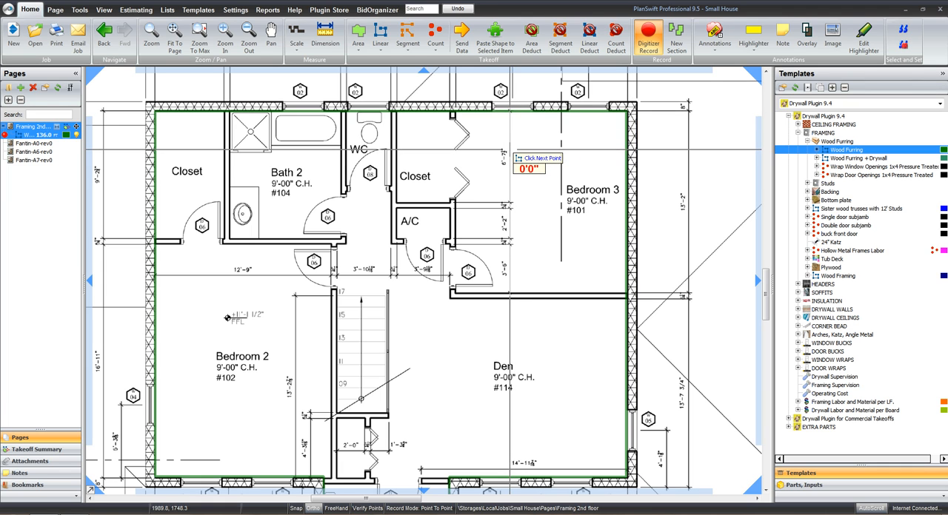
key(Escape)
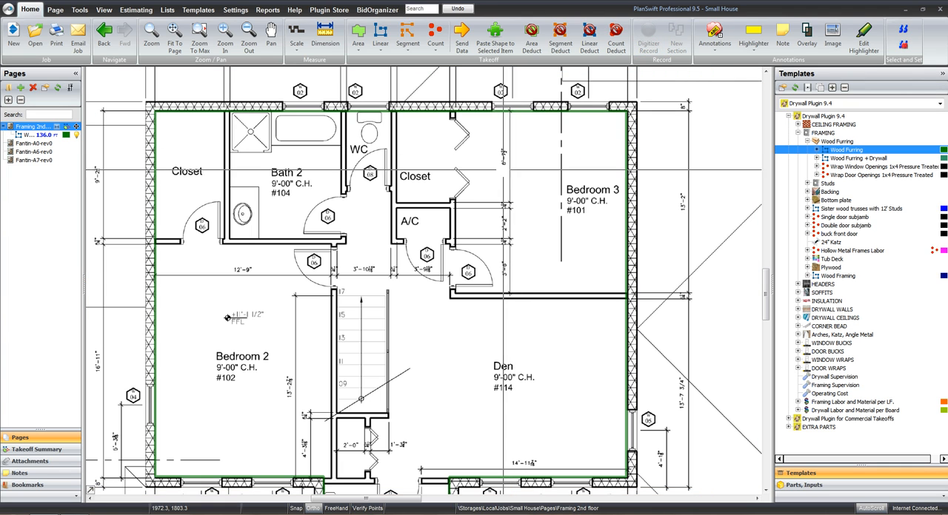
Start a 3 5/8" Studs takeoff from the framing Studs templates and name it Interior Wall
drag(506, 257, 517, 240)
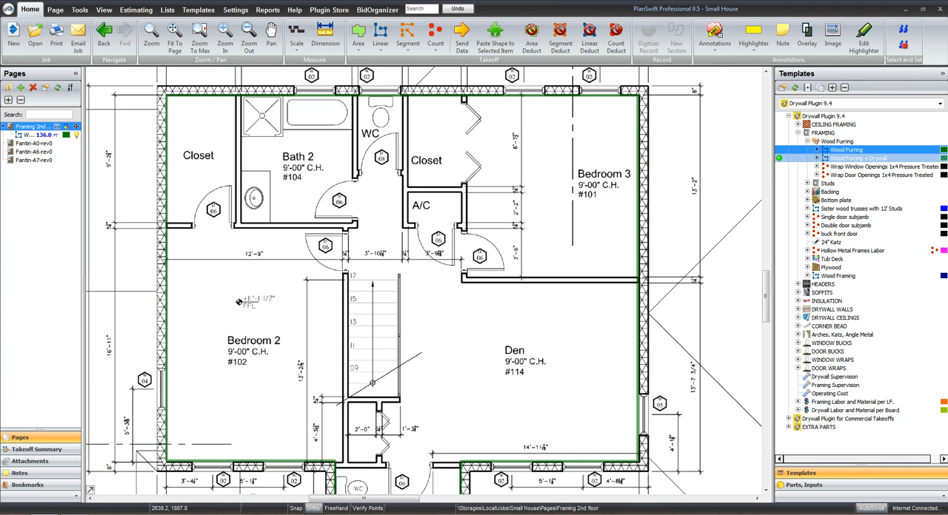
click(808, 141)
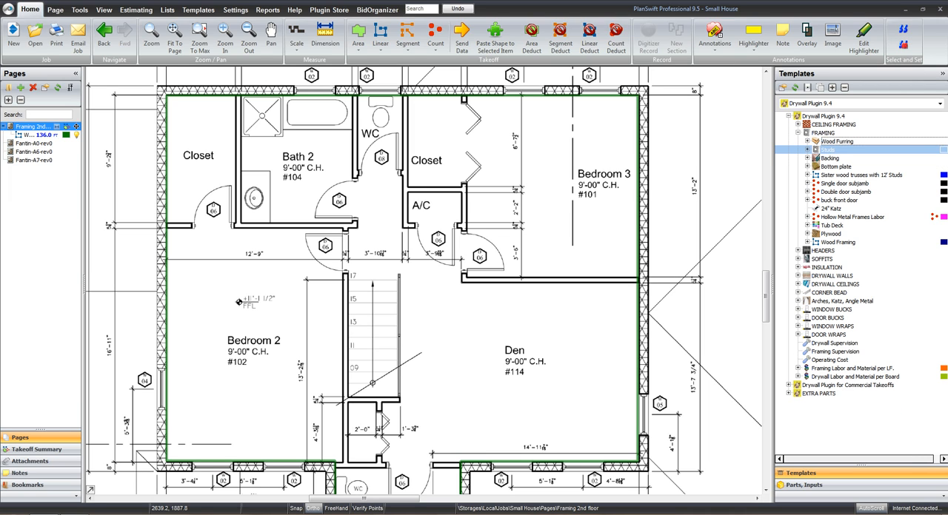
click(808, 150)
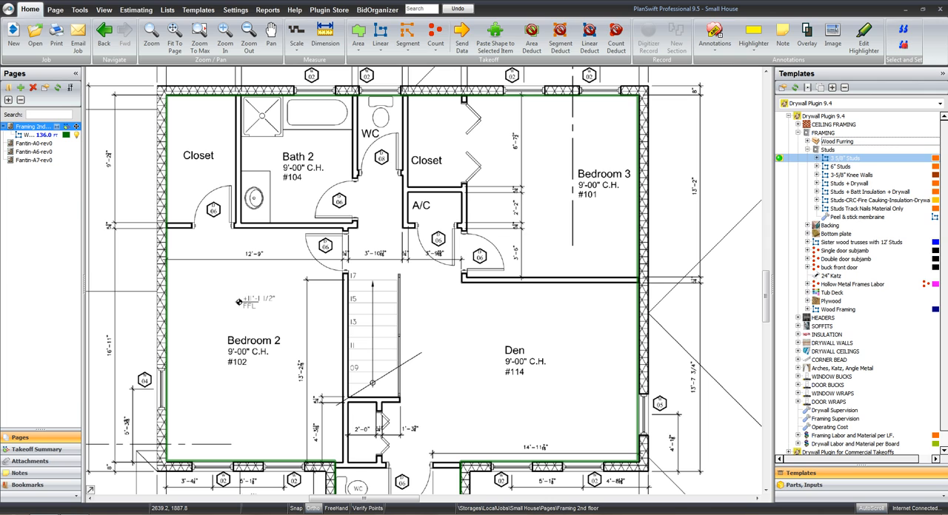
double_click(845, 158)
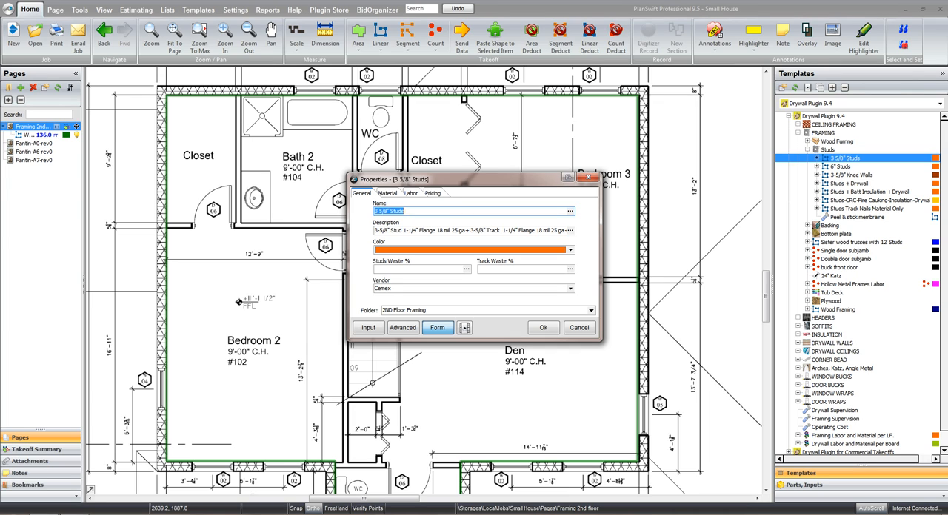
key(BackSpace)
text(Interior Walls)
Set the studs' wall height and stud length to 9 and the stud OC spacing to 16, then show the labor properties
click(388, 193)
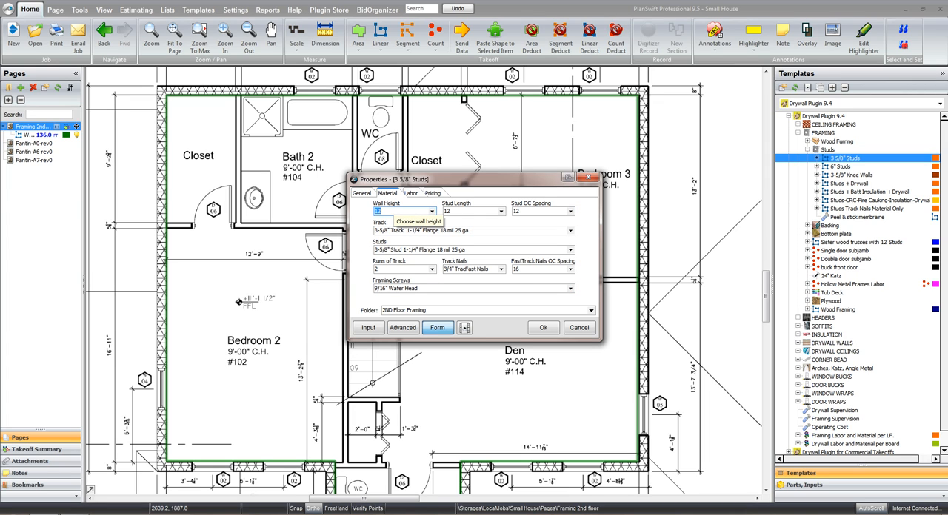
text(9)
key(Tab)
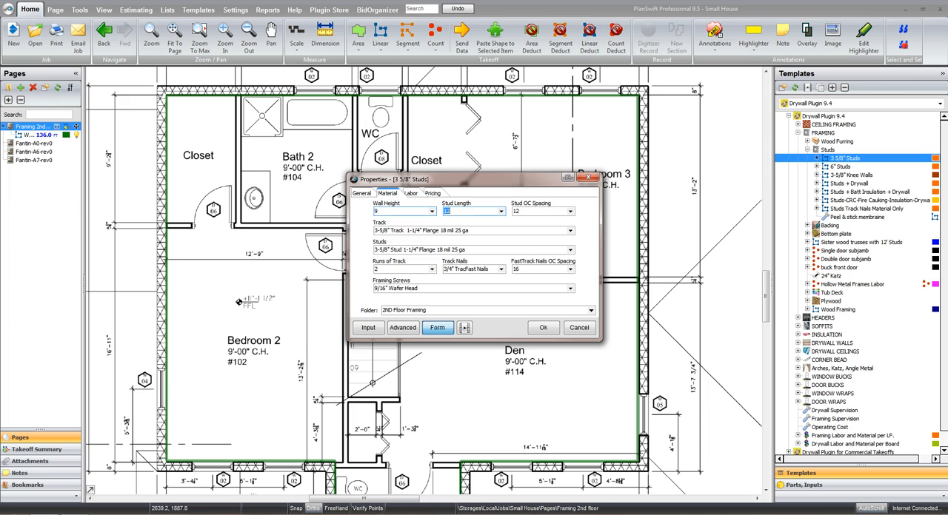
text(9)
key(Tab)
text(16)
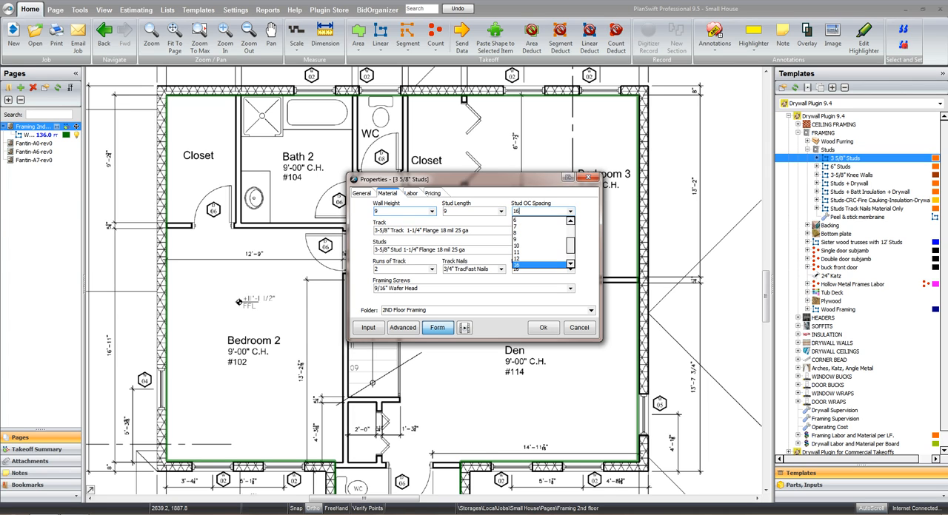
key(Tab)
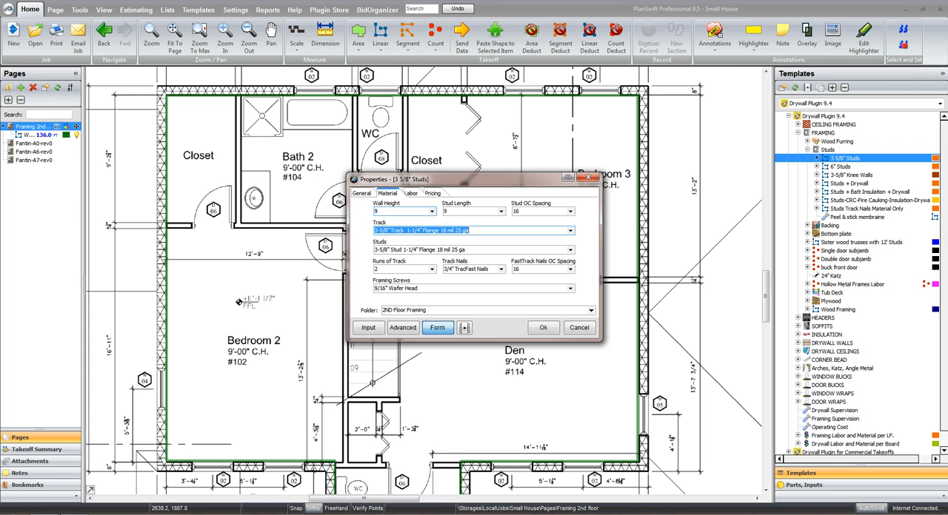
key(Tab)
key(Tab)
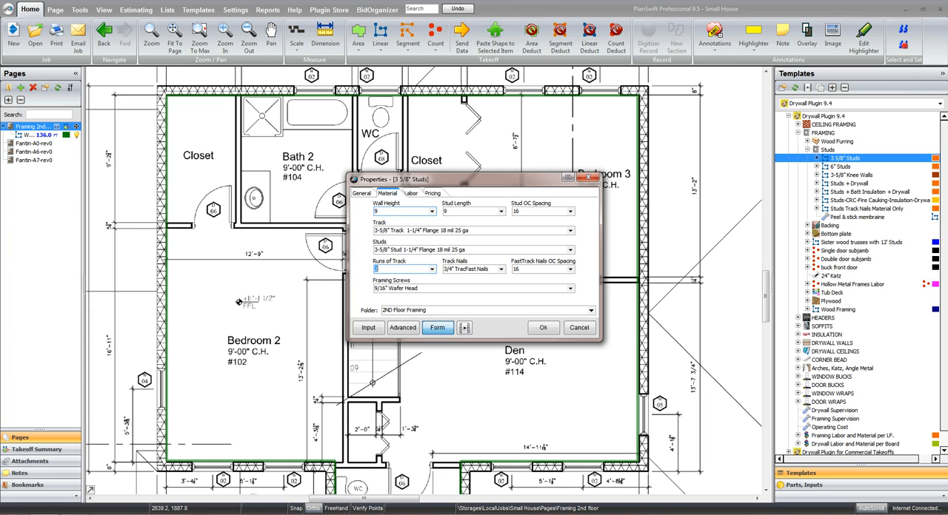
key(Tab)
key(ctrl+Tab)
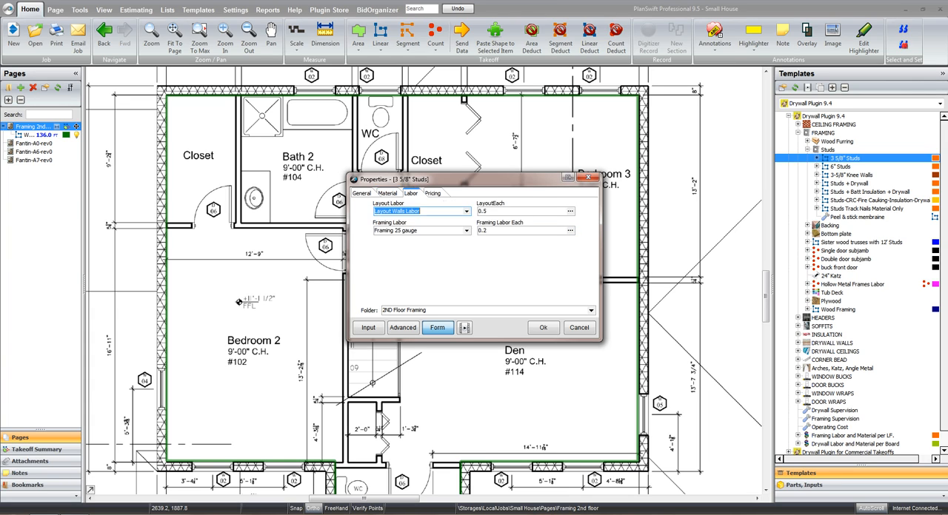
Accept the stud settings with the labor values as they are, and trace the interior wall between the closet and Bath 2
key(Tab)
key(Tab)
key(Tab)
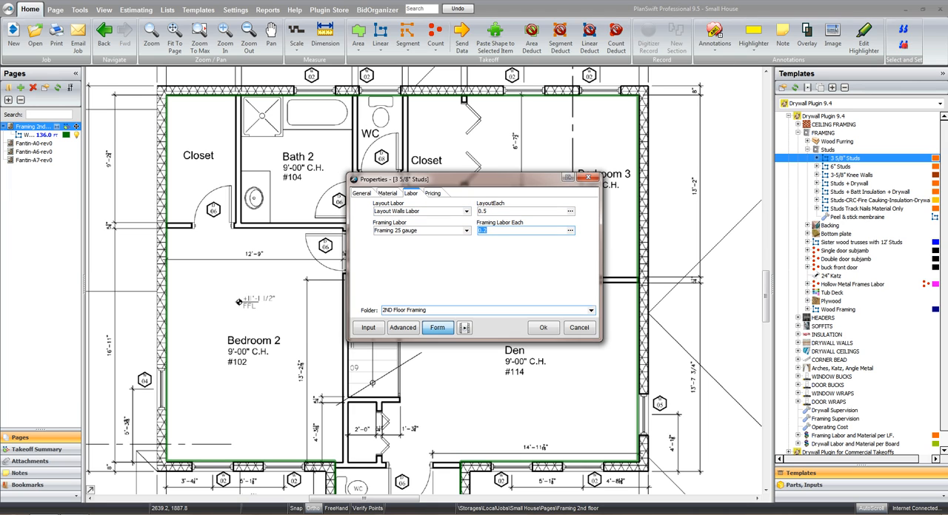
click(546, 327)
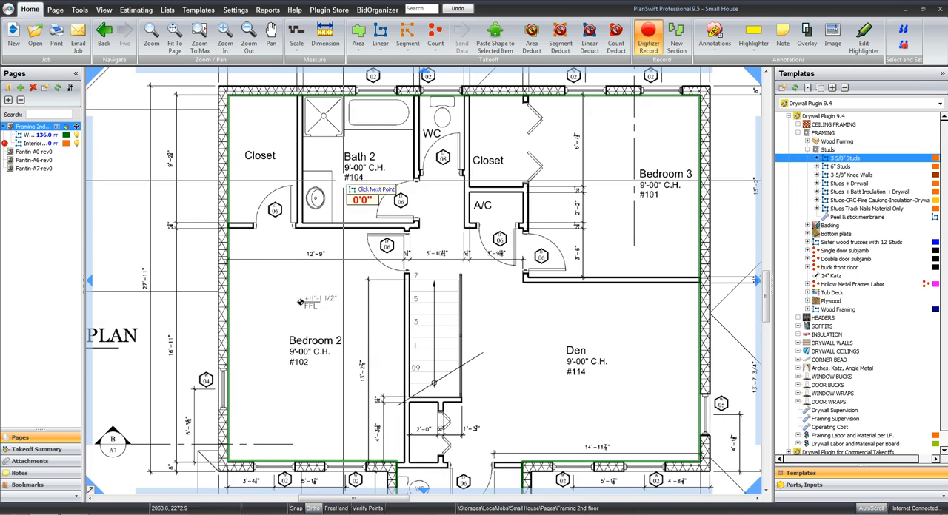
click(301, 104)
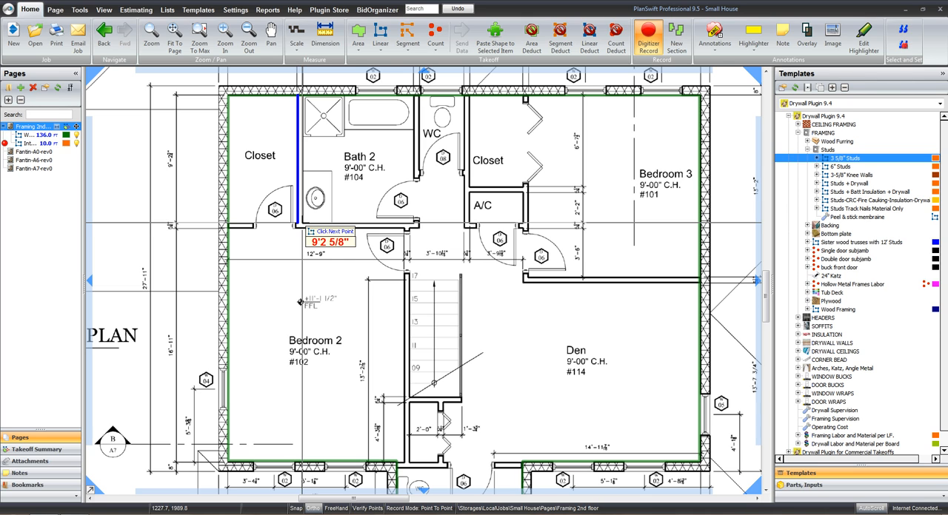
double_click(298, 225)
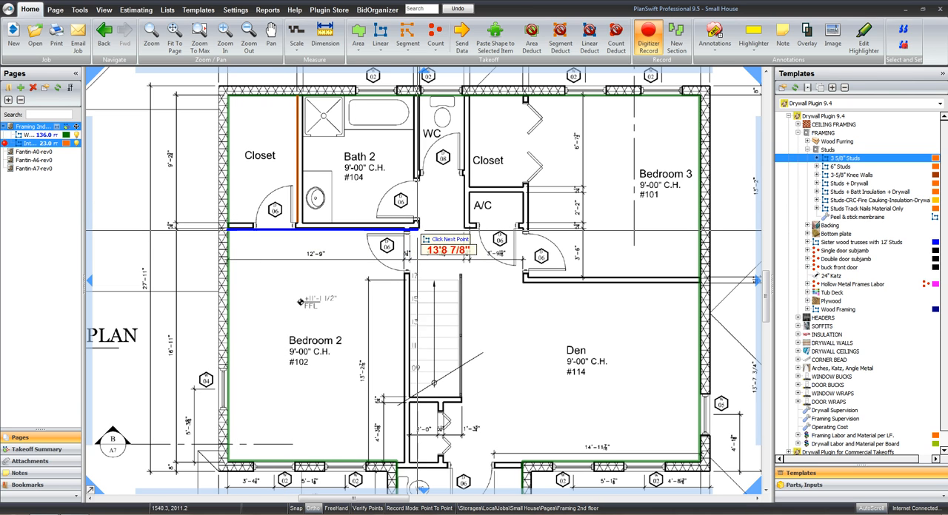
Trace the wall along the lower side of the closet and Bath 2, then up between Bath 2 and the WC
click(419, 229)
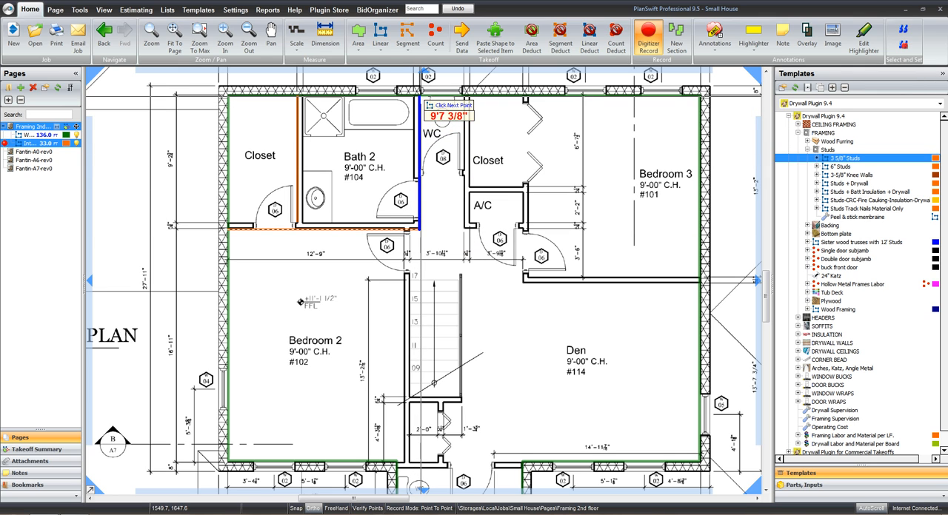
click(419, 97)
click(419, 97)
Trace the wall from beside the WC down past the A/C closet and Bedroom 3 door, ending along the Bedroom 3/Den wall at the exterior
click(464, 95)
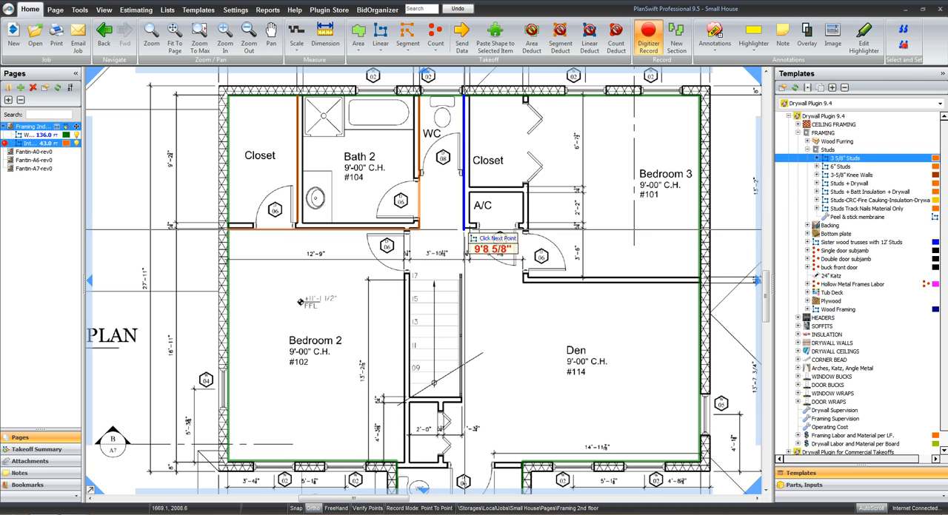
click(465, 230)
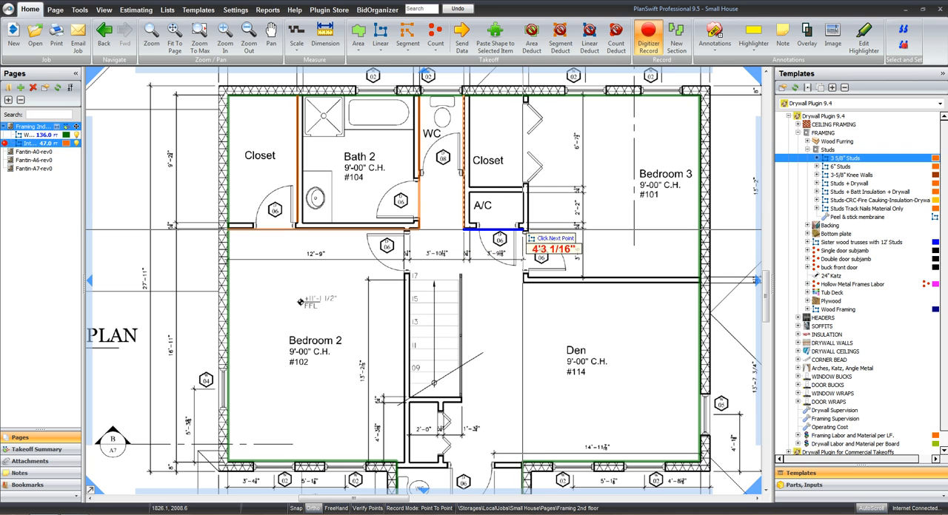
click(523, 230)
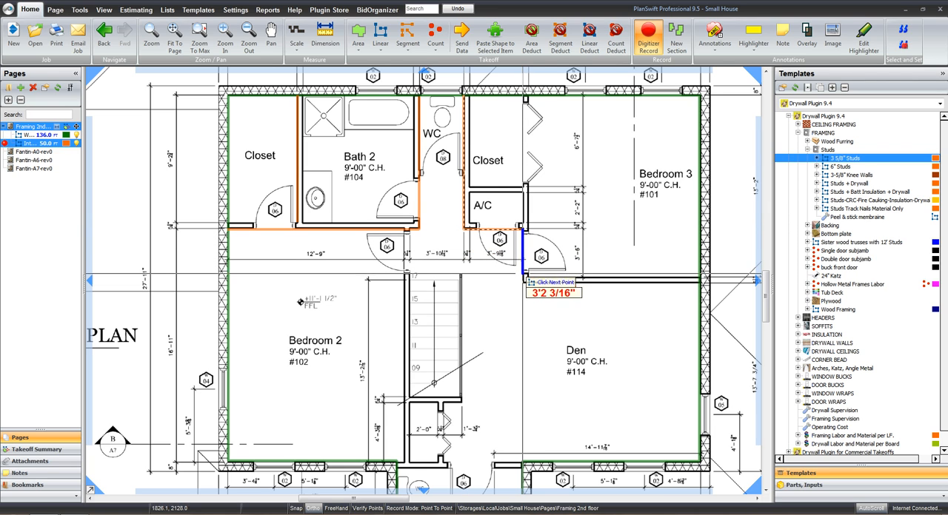
click(523, 281)
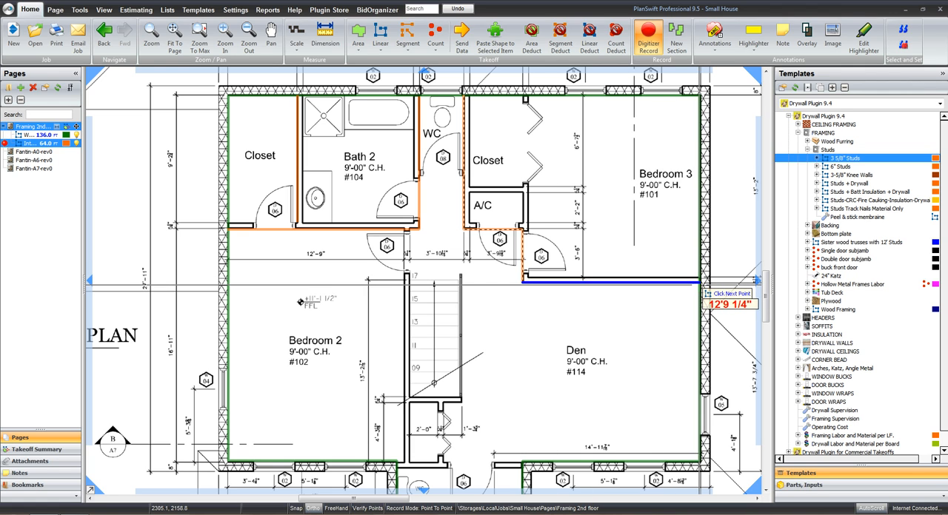
click(700, 282)
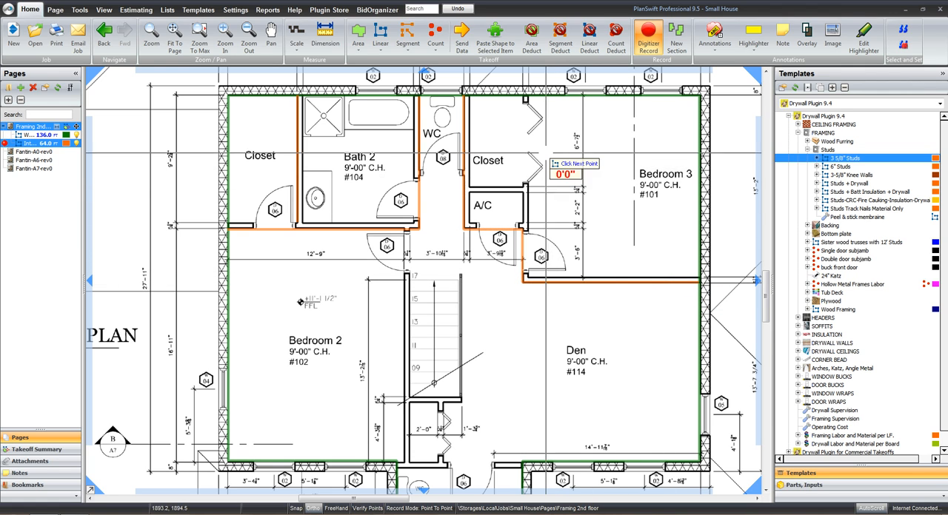
Trace Bedroom 3's closet front wall down past the A/C closet, and the wall separating the closet from the A/C
click(527, 93)
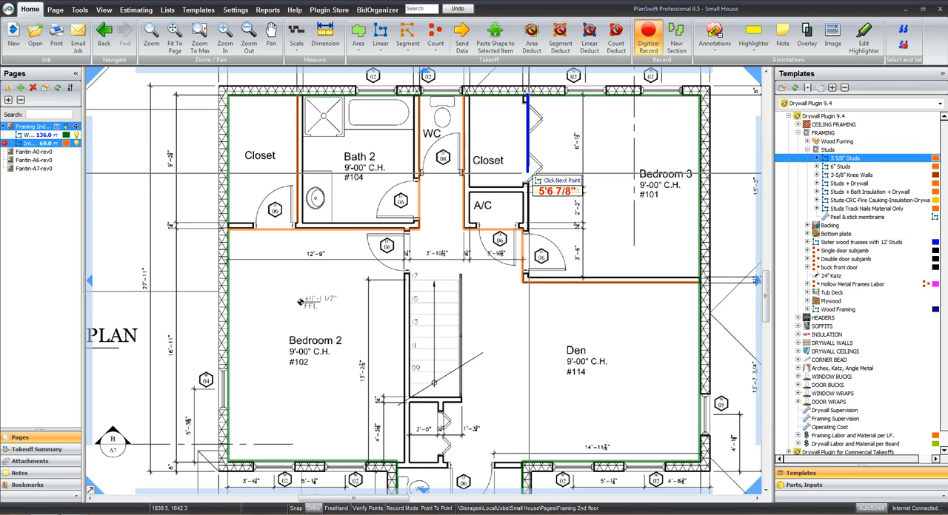
click(536, 231)
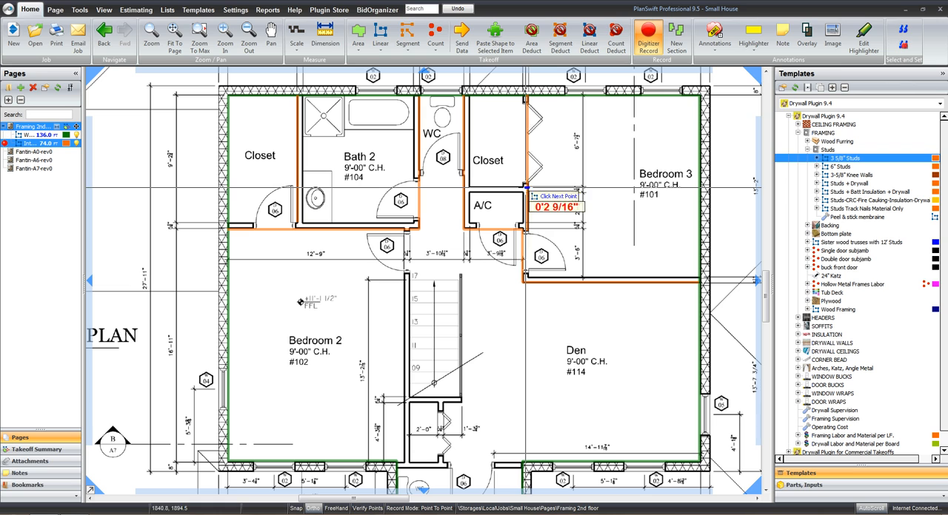
click(466, 187)
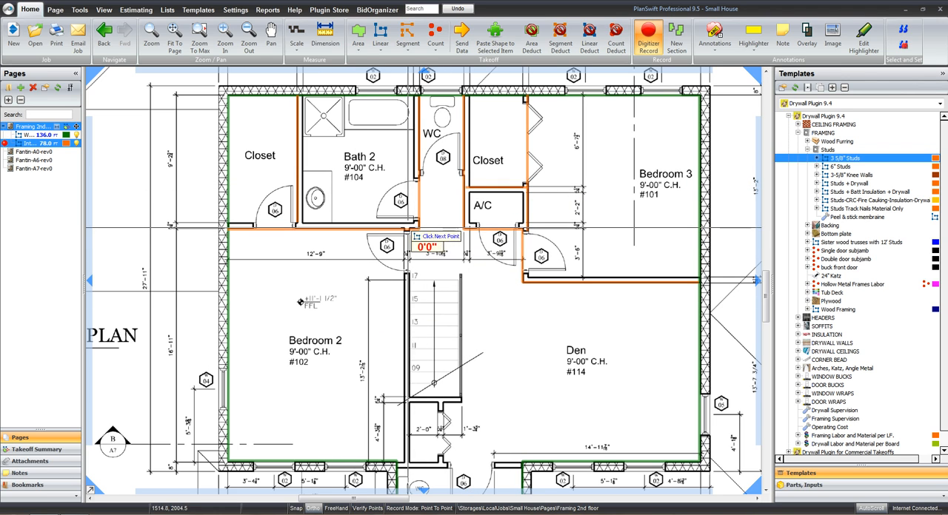
Trace the wall between Bedroom 2 and the stairs, and the upper wall of Bath 3
click(404, 227)
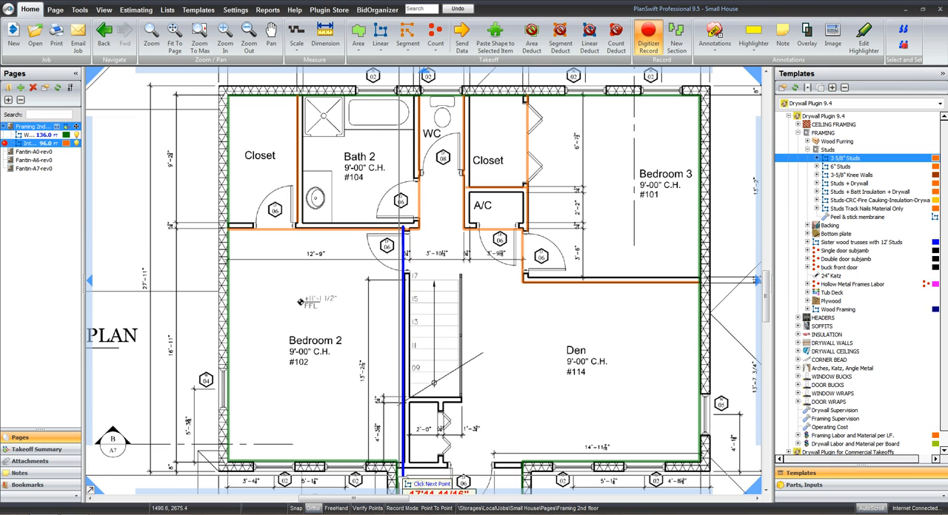
click(403, 462)
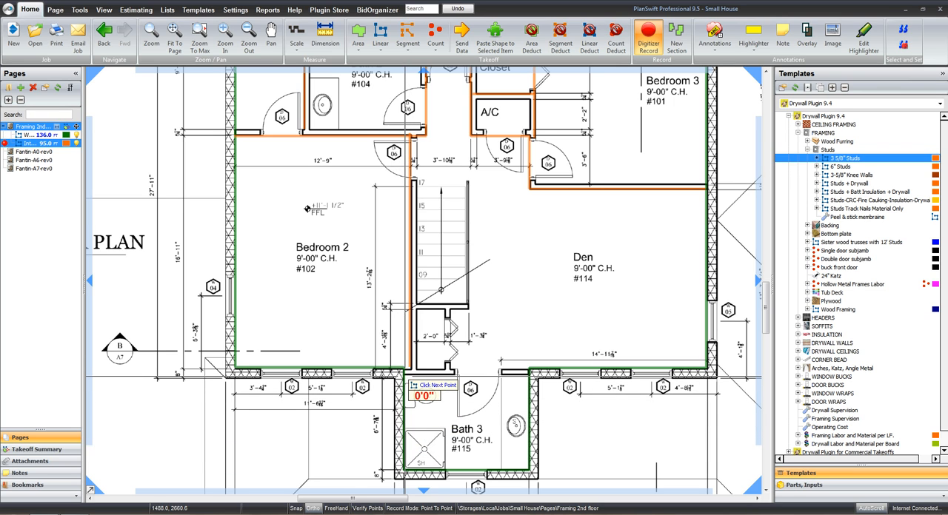
click(529, 377)
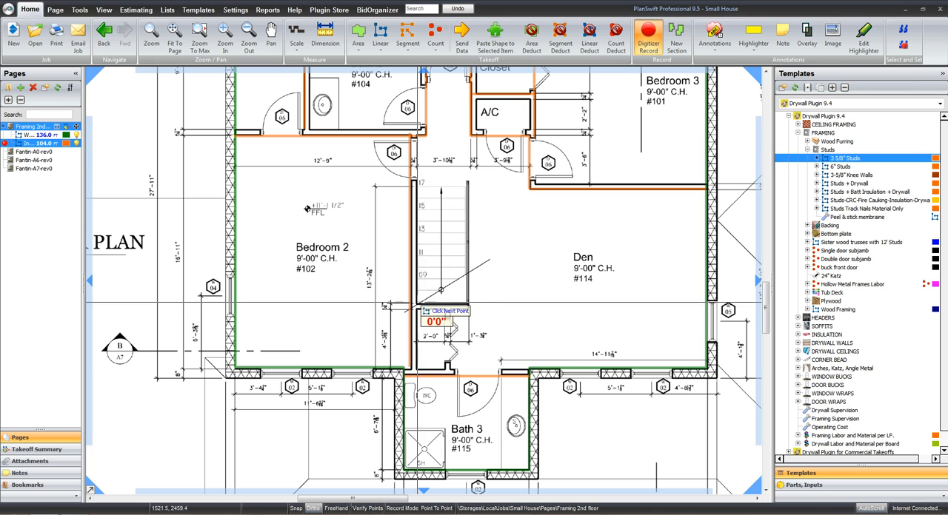
Trace the wall at the foot of the stairs and the small closet's door wall, then stop recording the interior walls
click(468, 303)
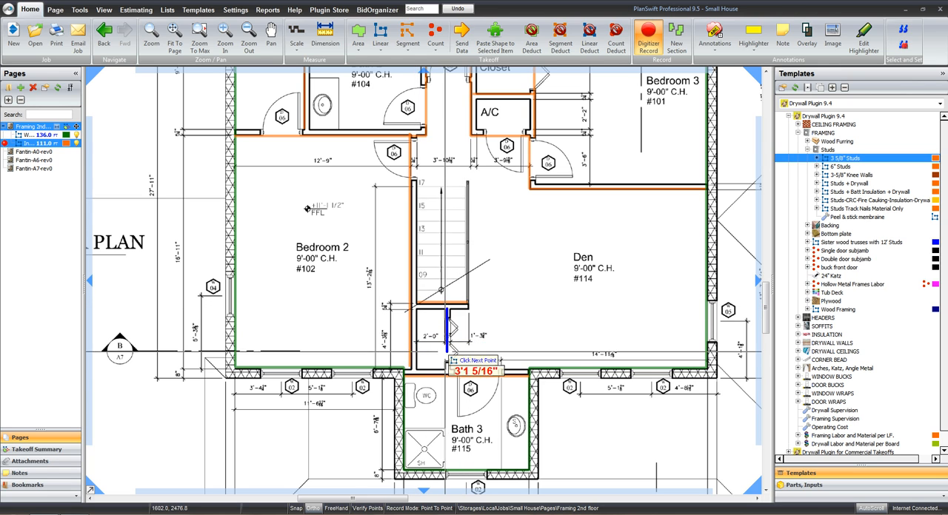
click(446, 371)
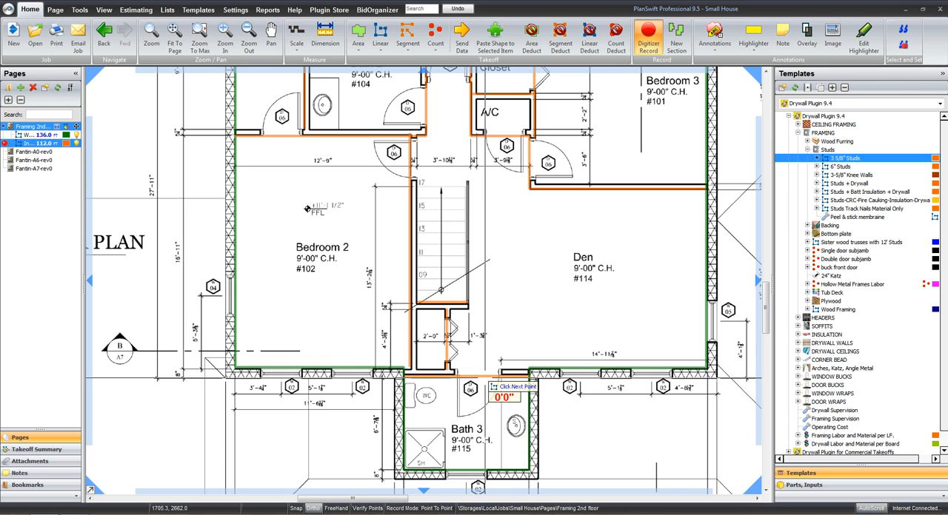
drag(509, 249, 475, 300)
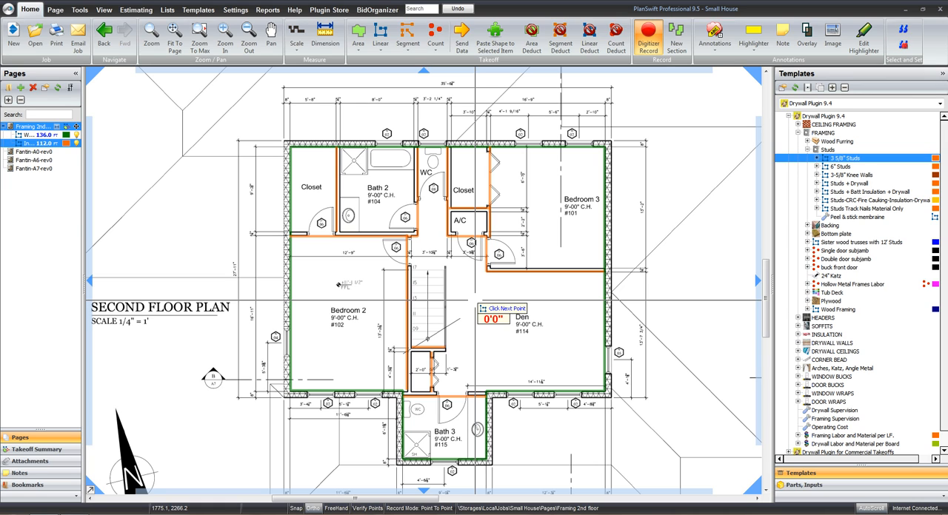
key(Escape)
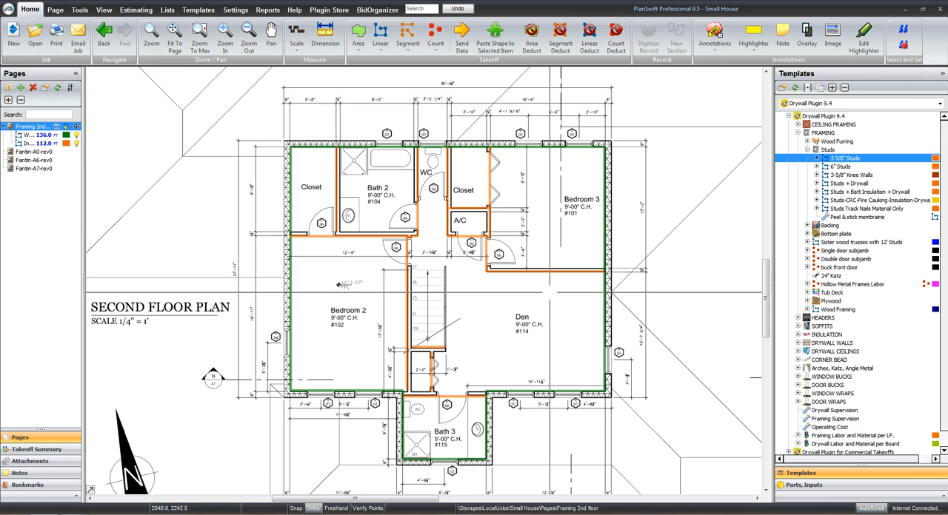
Start a Single door subjamb count from the framing templates with its default properties
click(807, 150)
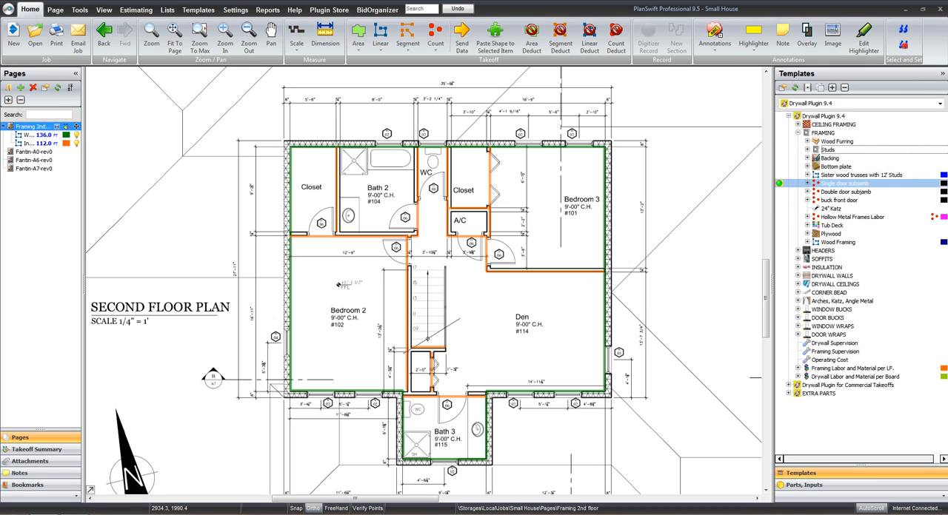
double_click(844, 183)
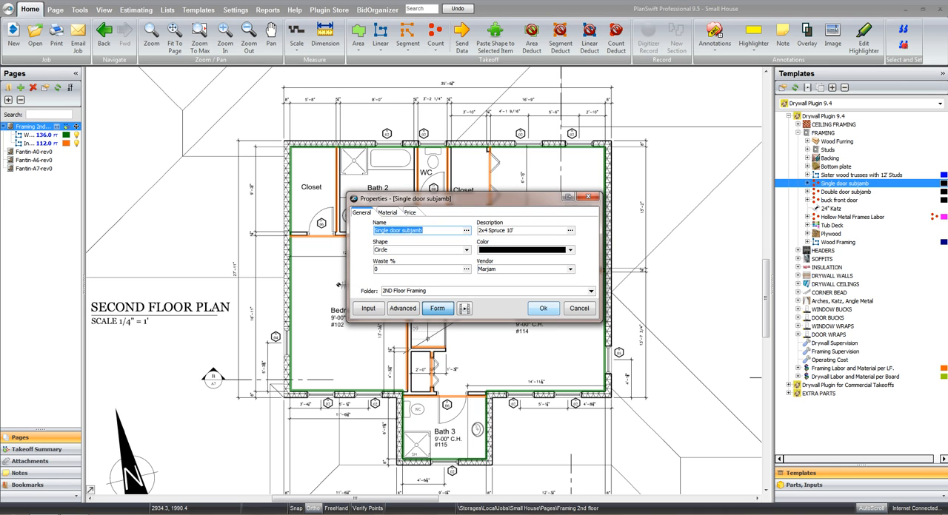
click(543, 308)
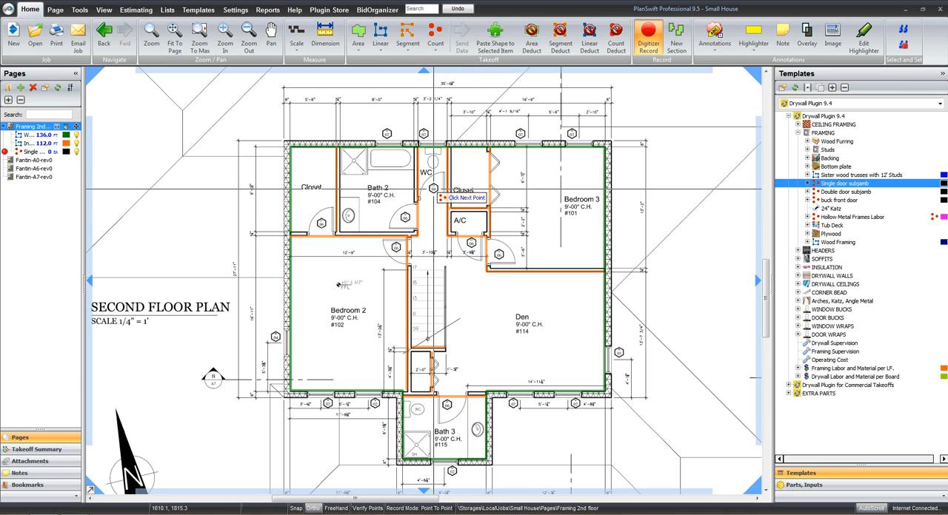
Count the single doors at the WC, Bath 2, closet, Bedroom 2, A/C, Bedroom 3 and Bath 3, then stop recording
click(433, 188)
click(404, 217)
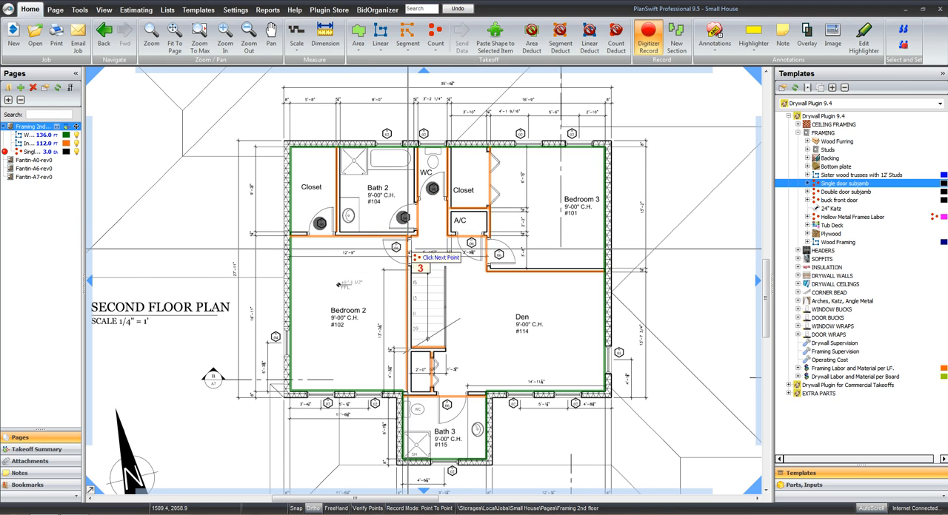
click(395, 248)
click(471, 244)
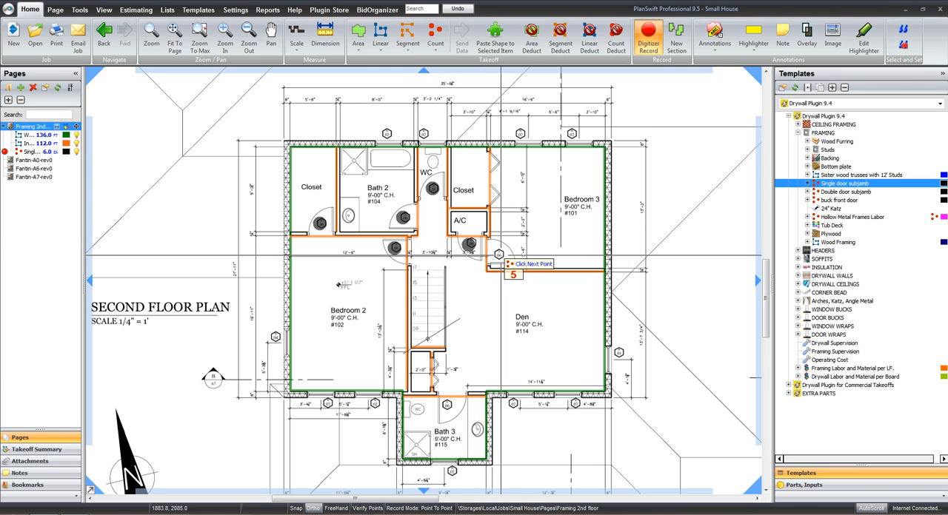
click(499, 255)
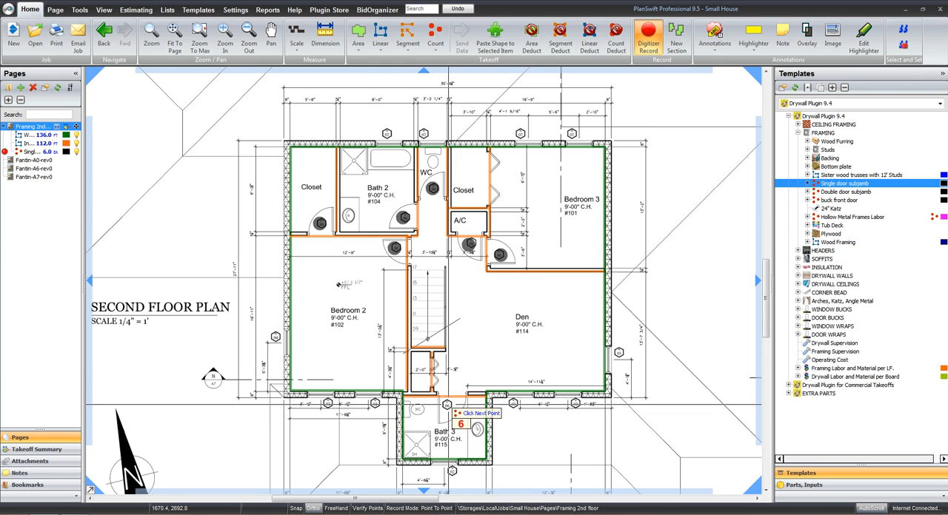
click(447, 404)
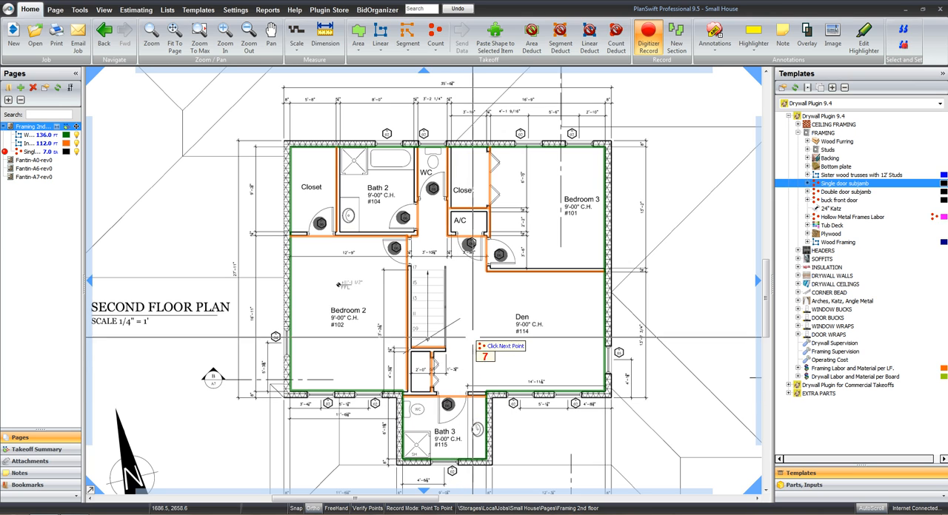
key(Escape)
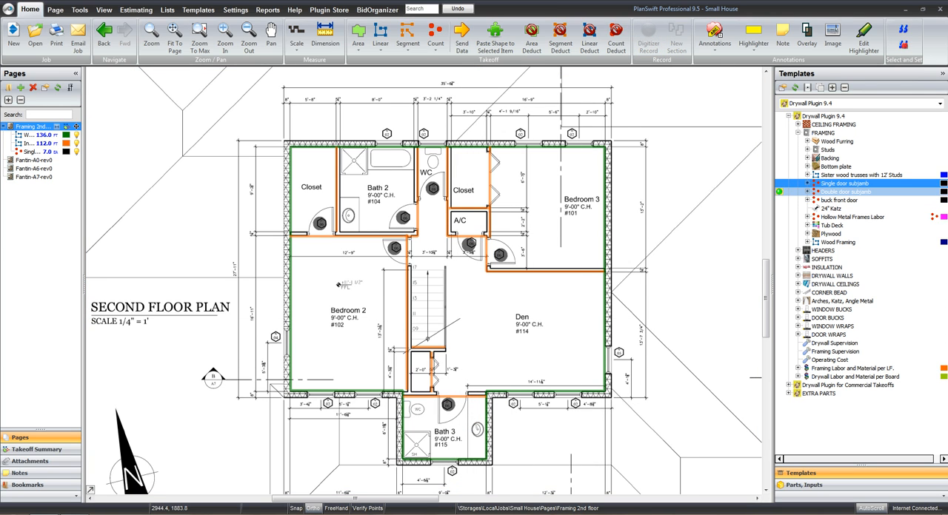
Start a Double door subjamb count from the framing templates and set its color to brown
double_click(844, 192)
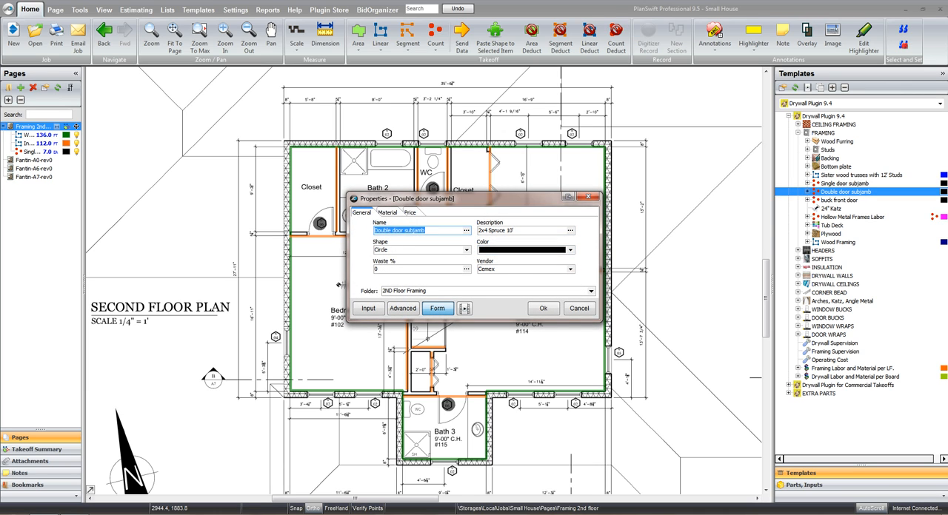
click(570, 250)
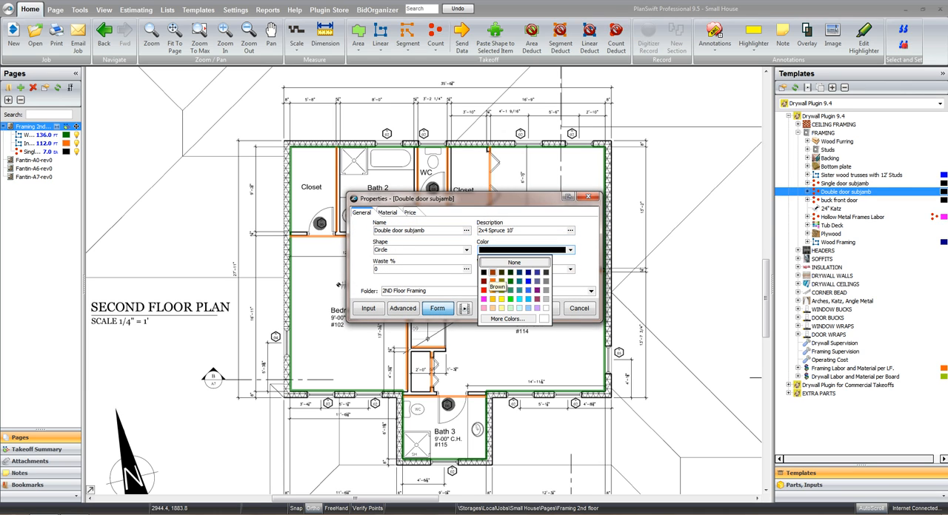
click(493, 272)
Set the double door subjamb material to 3 pieces per door and a lumber length of 8
key(ctrl+Tab)
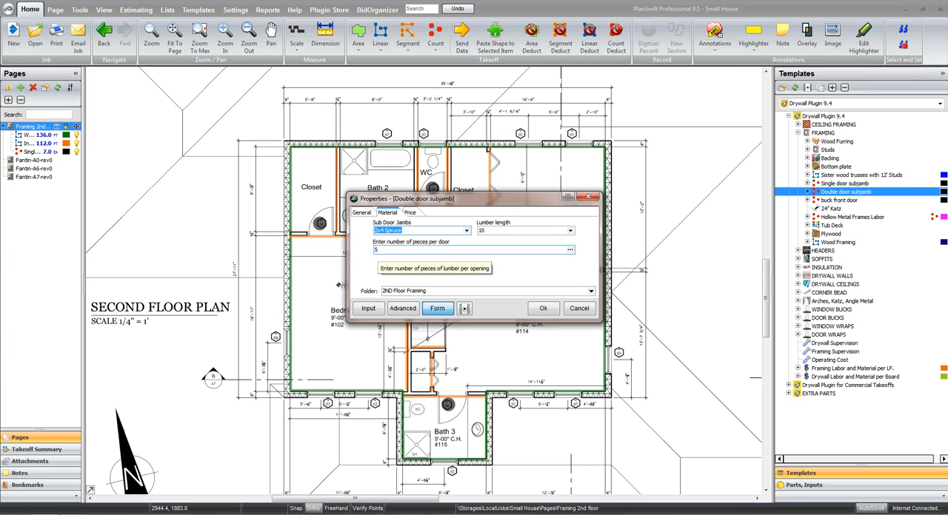
click(376, 250)
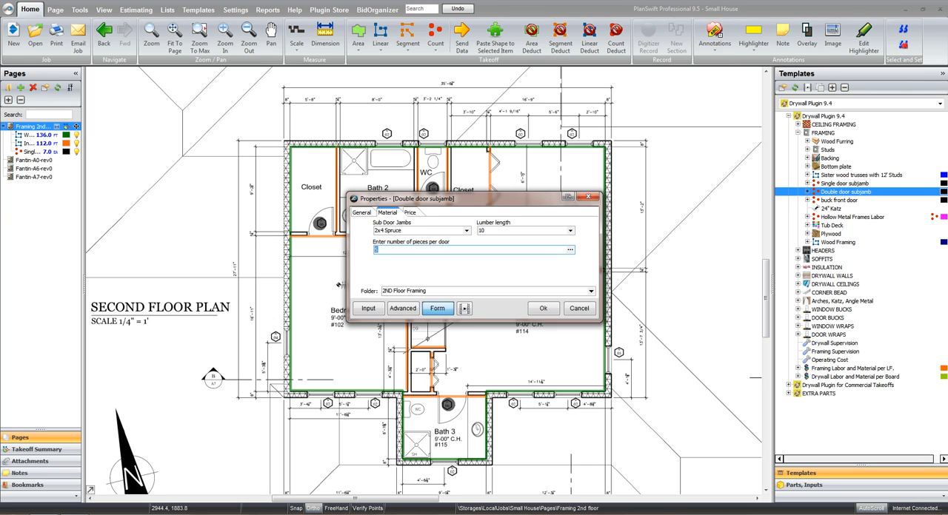
text(3)
drag(488, 231, 472, 231)
text(8)
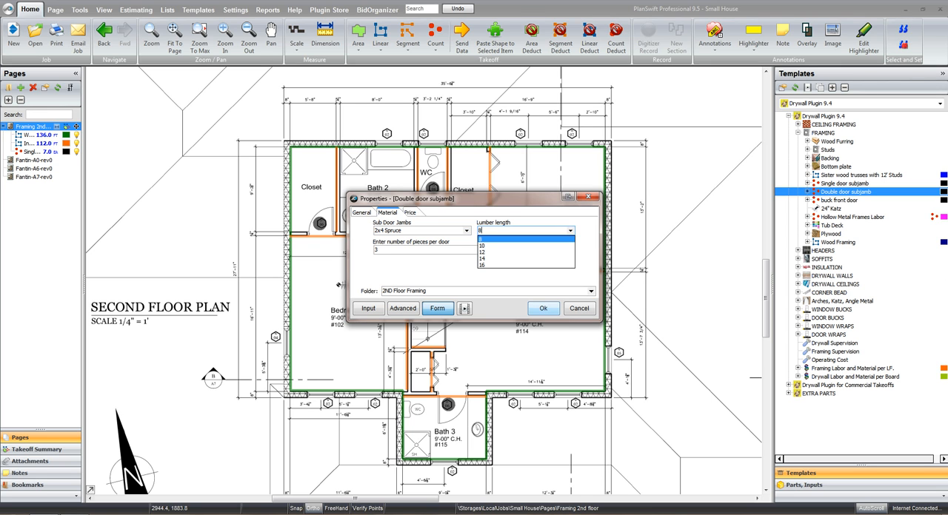
Accept the properties and count the double doors at Bedroom 3's closet and the small closet below the stairs
click(543, 308)
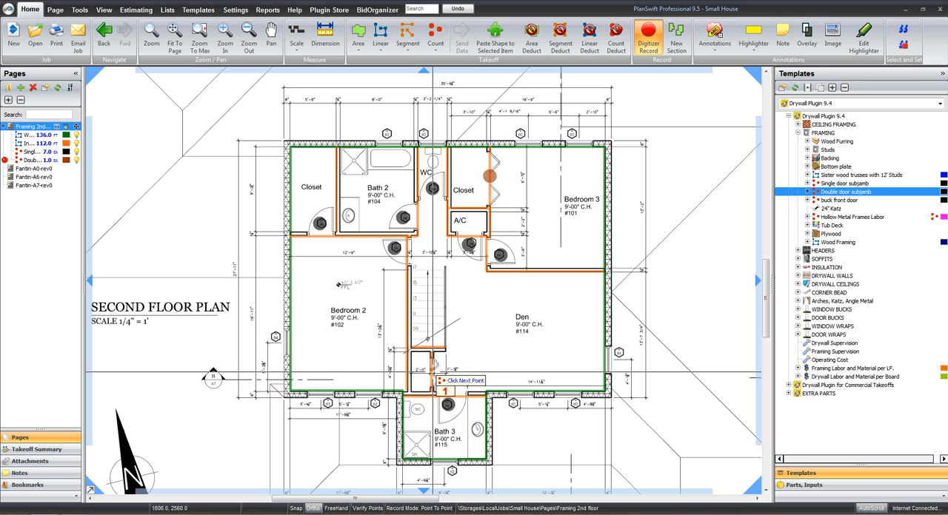
click(433, 371)
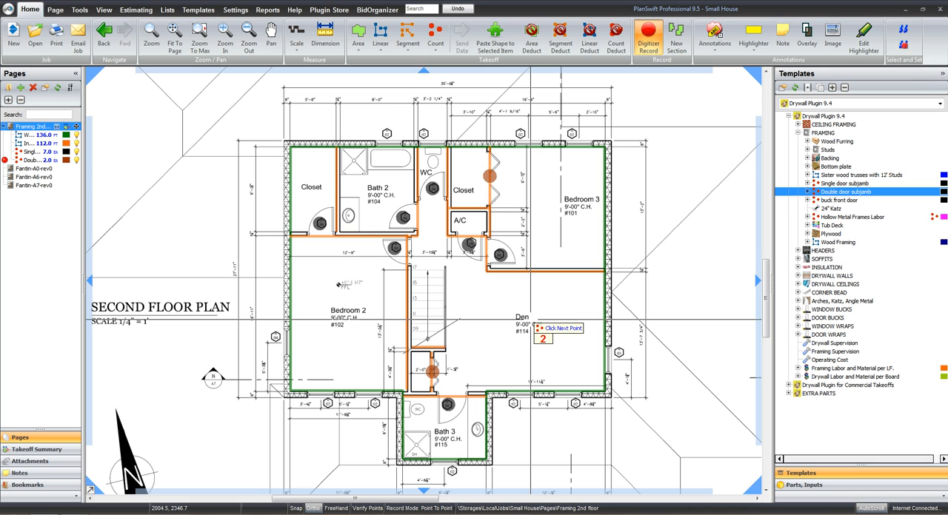
End the double door count and start a linear Backing Material takeoff from the framing templates, keeping its 1x4 Pressure Treated properties
key(Escape)
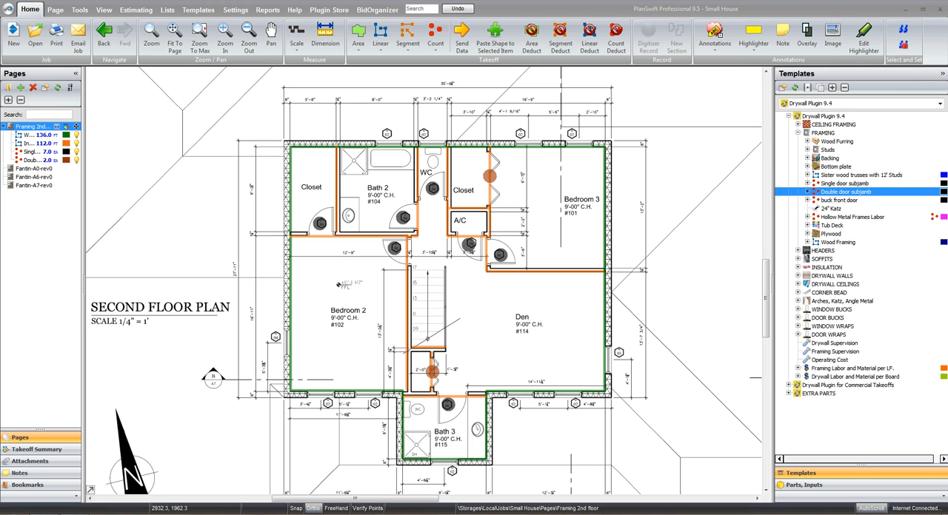
click(808, 159)
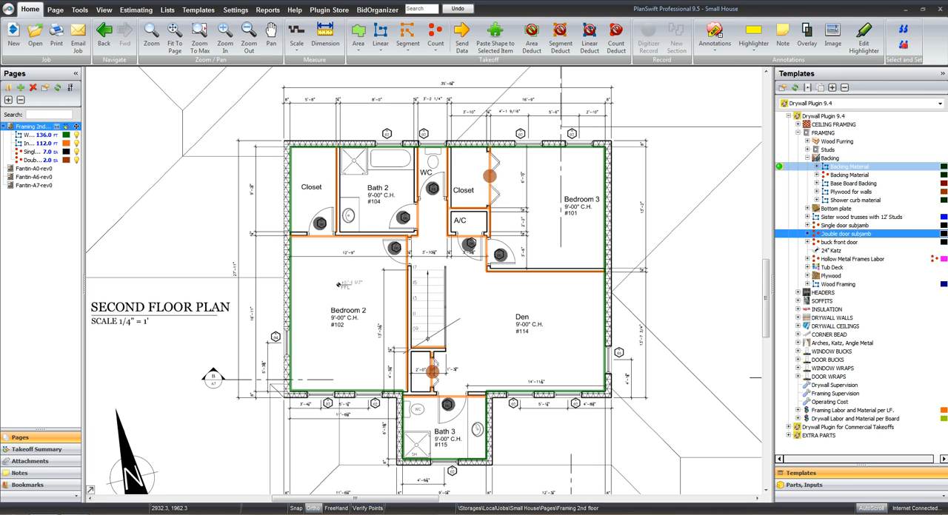
double_click(850, 166)
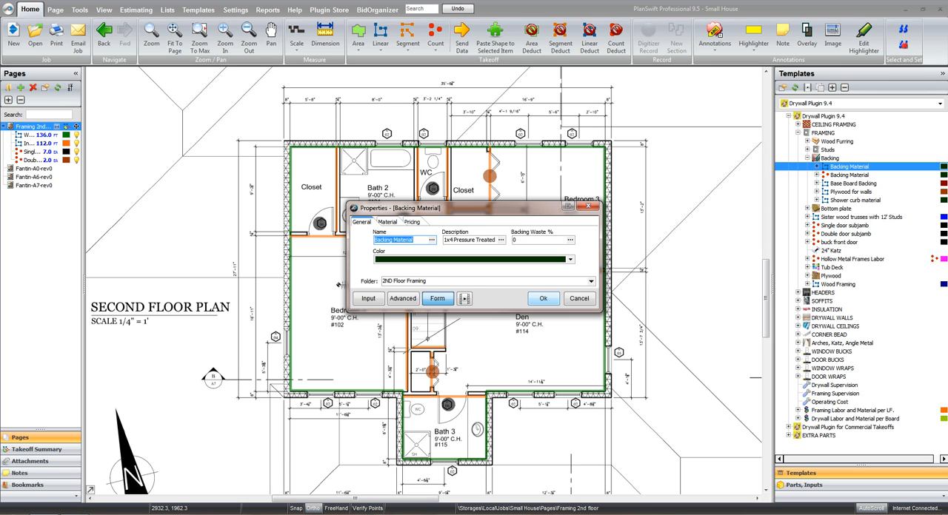
click(543, 298)
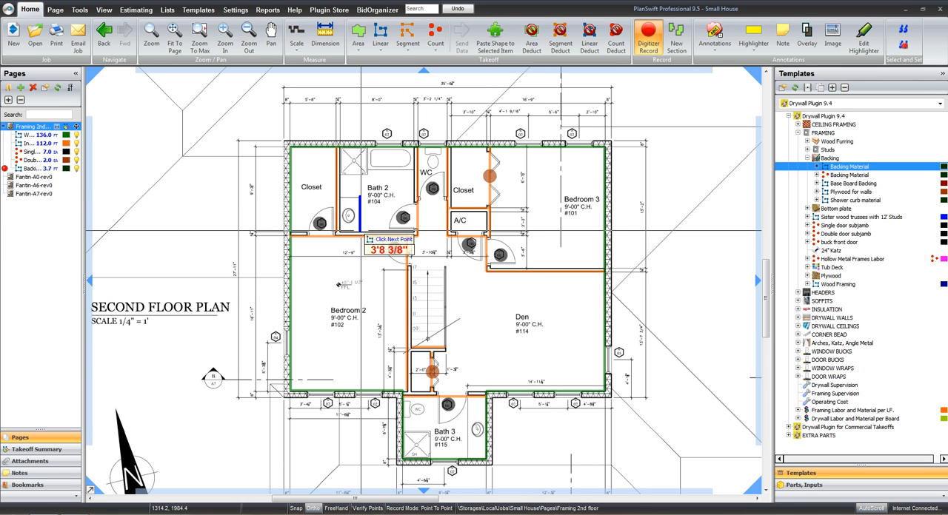
Trace the backing along the vanity in Bath 2, about 4 ft, and in Bath 3, about 7 ft, then stop recording
right_click(361, 233)
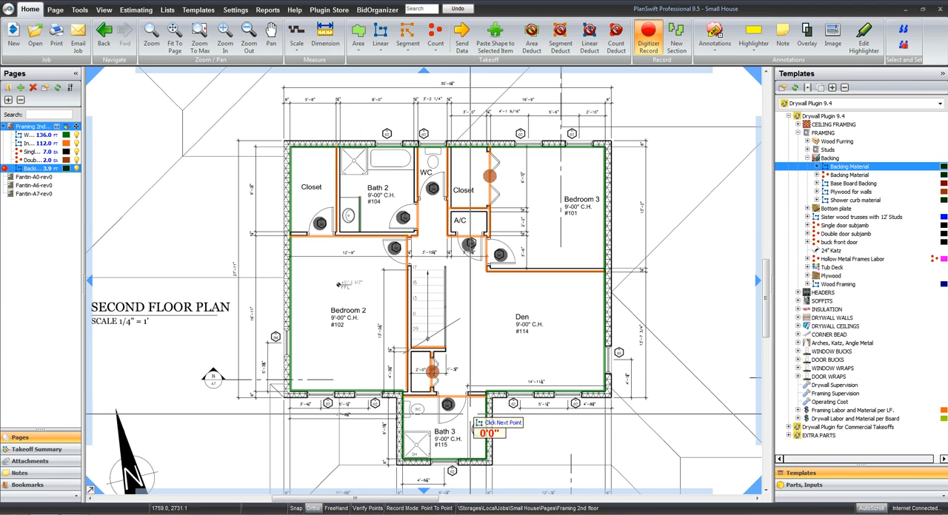
click(468, 398)
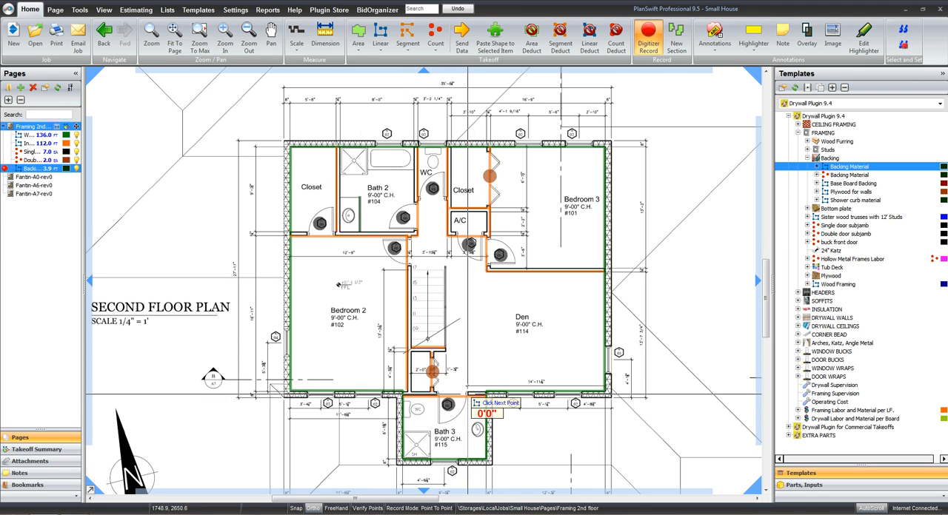
right_click(475, 463)
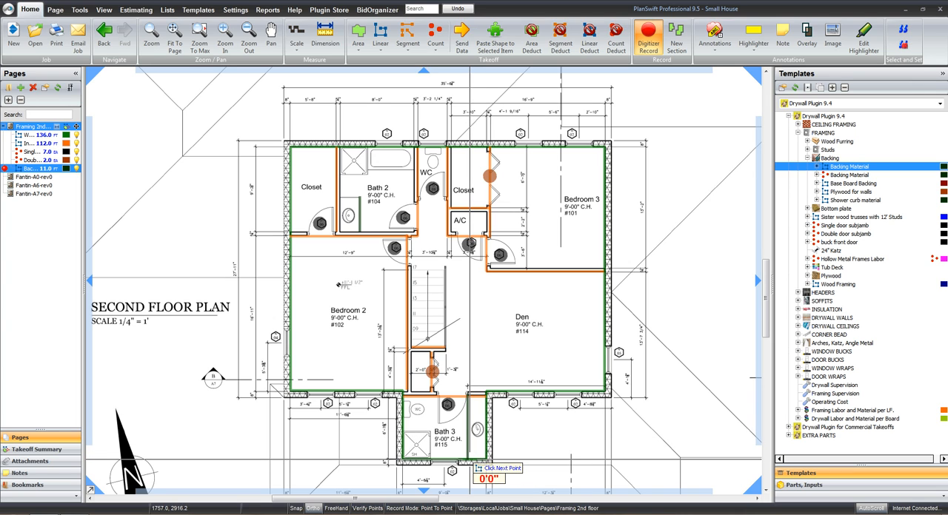
key(Escape)
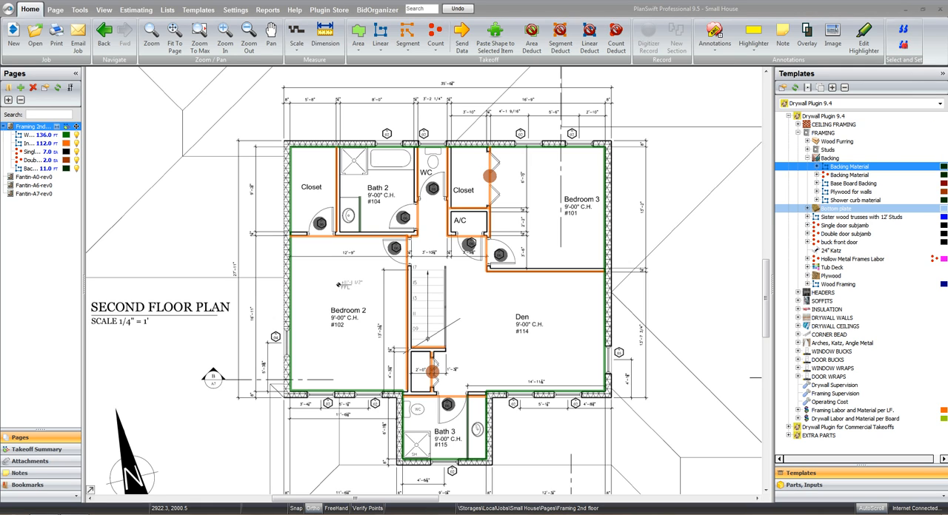
Start a linear Bottom plate takeoff from the framing templates, keeping its 2x4 Pressure Treated properties
click(807, 209)
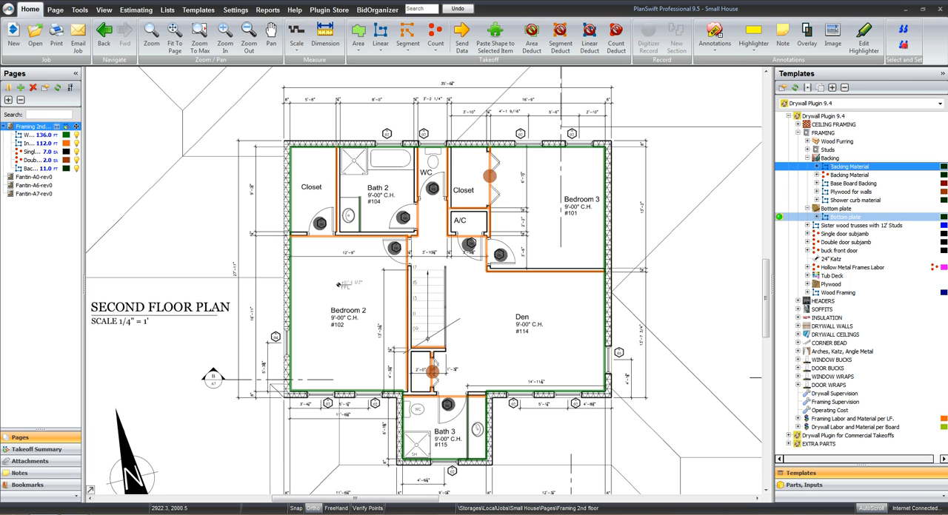
double_click(844, 217)
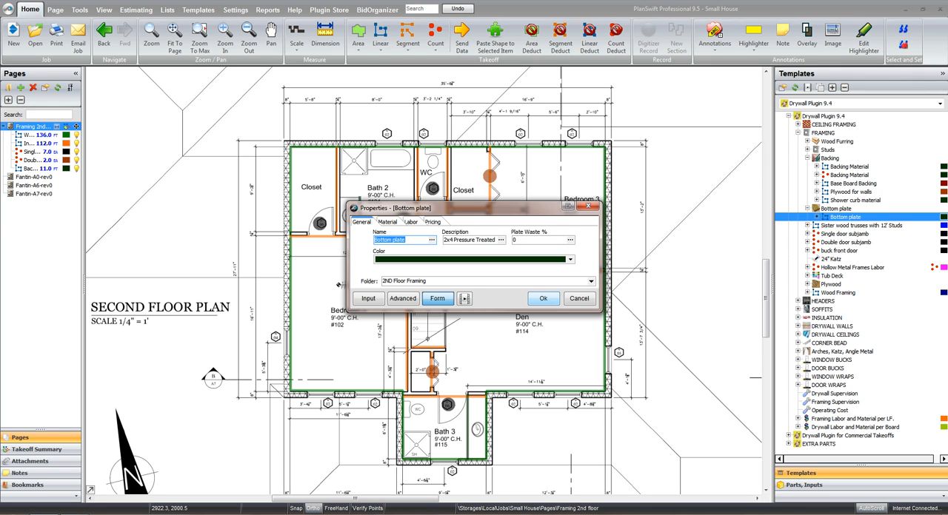
click(544, 298)
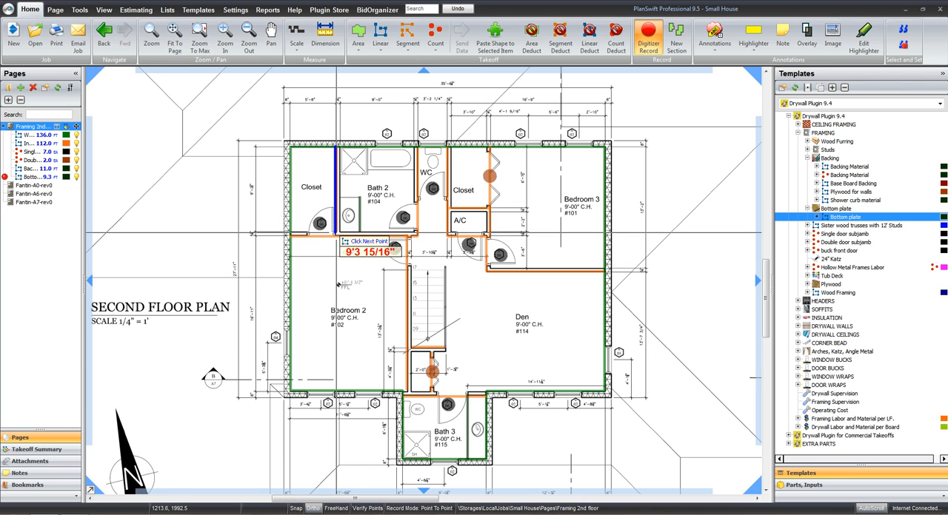
Trace bottom plate along the closet/Bath 2 wall (about 9.3 ft), Bedroom 2's upper wall (about 13.9 ft) and the Bath 2/WC wall (about 9.8 ft)
double_click(337, 233)
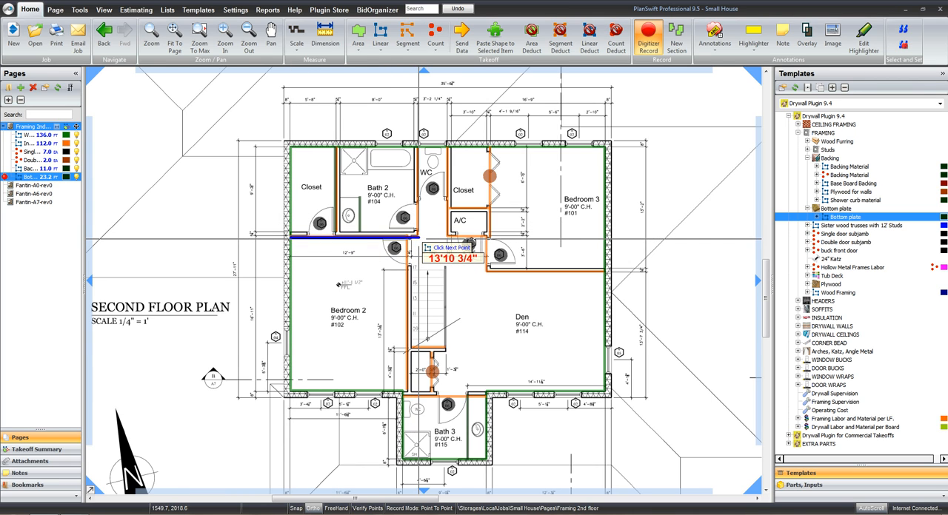
click(418, 237)
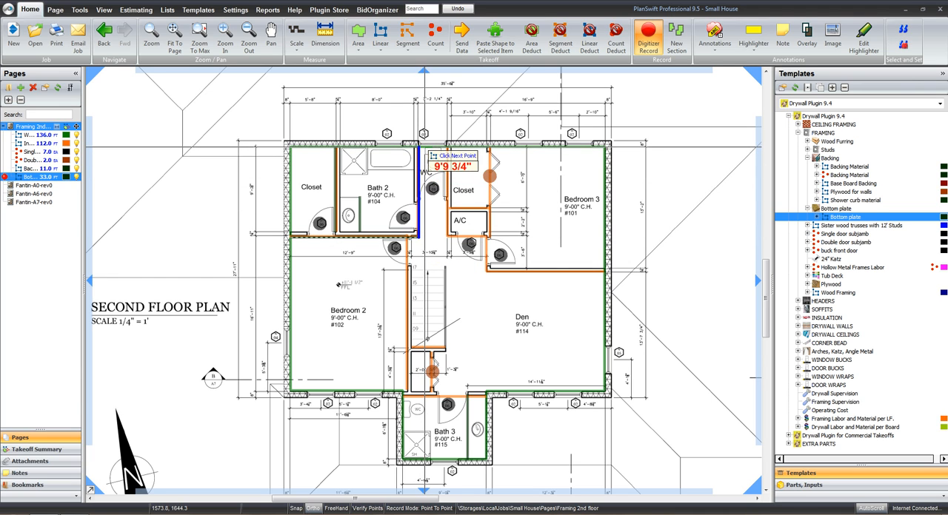
click(420, 150)
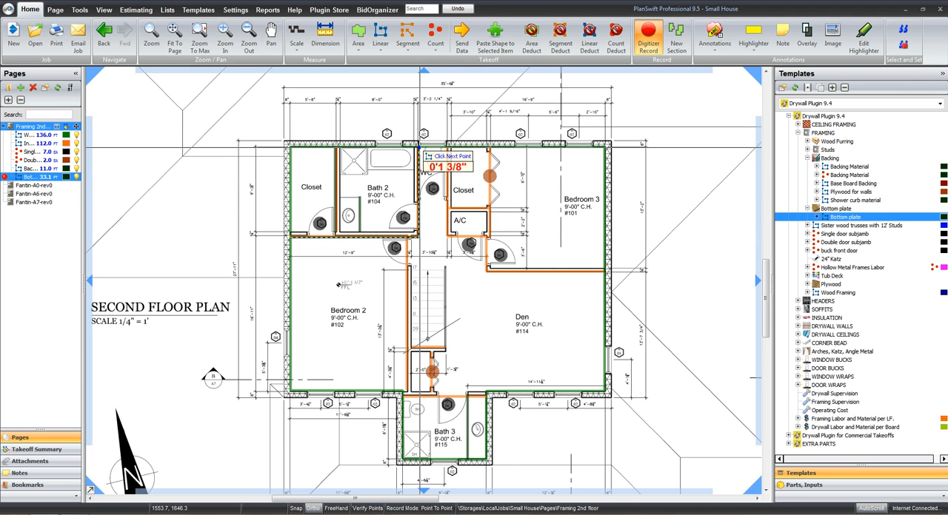
key(Escape)
key(Escape)
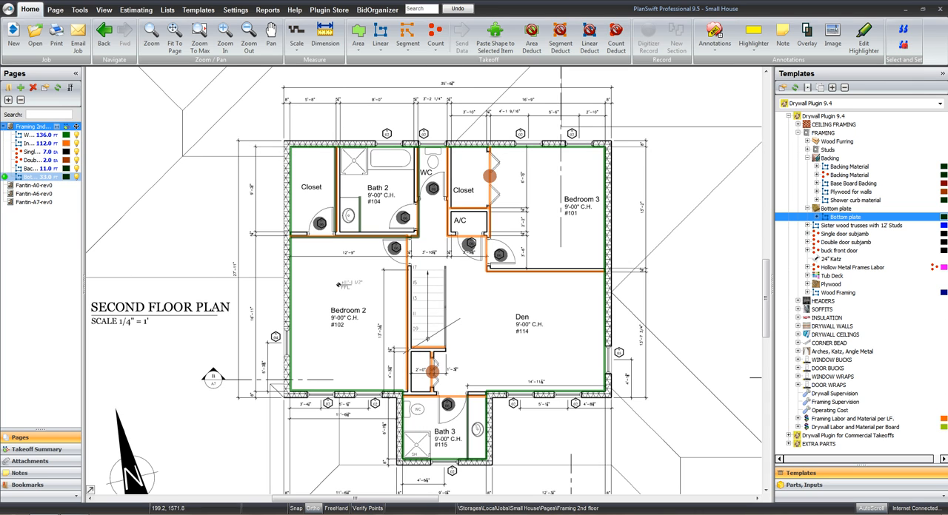
Resume the bottom plate takeoff and trace from the WC/closet wall past the A/C front and around Bedroom 3's door to the exterior wall
click(5, 176)
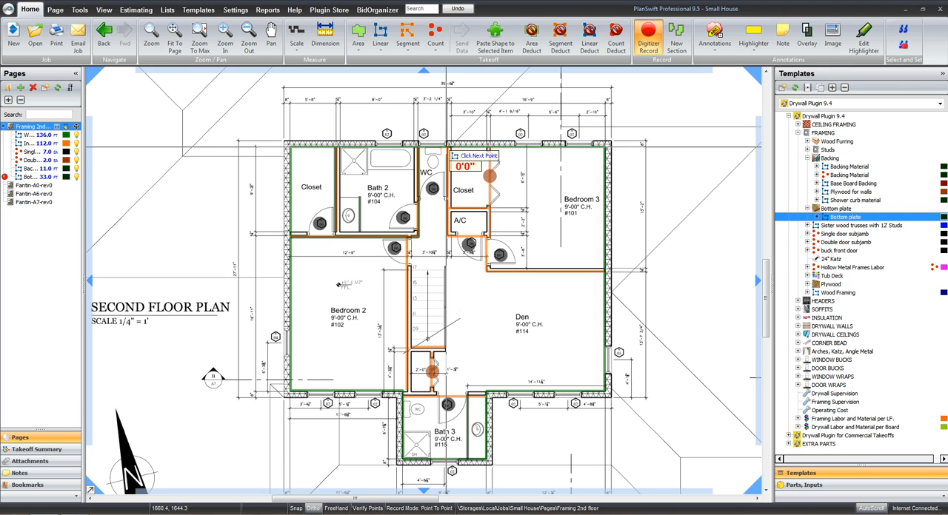
click(446, 148)
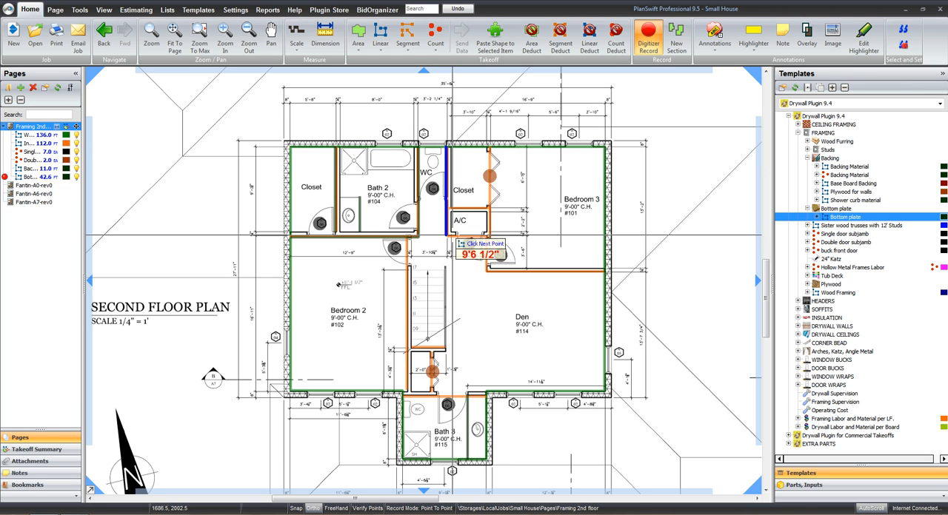
click(447, 236)
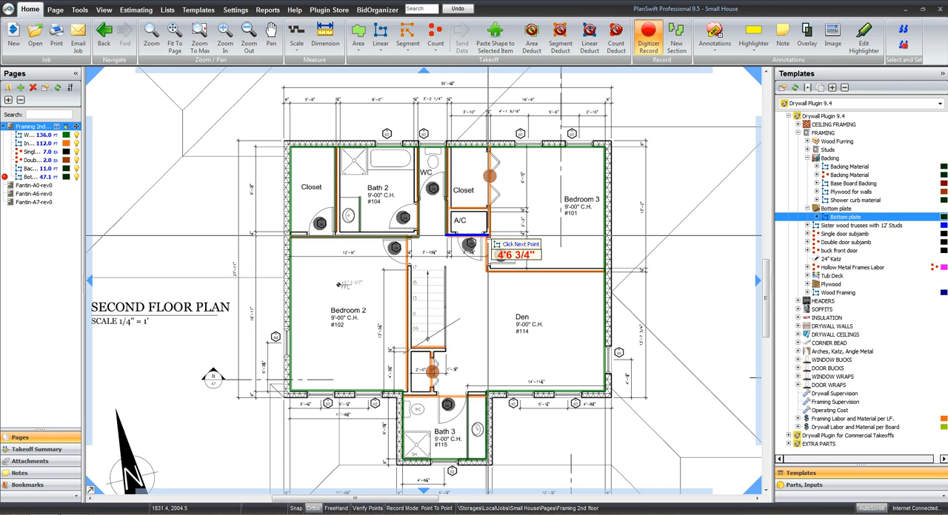
click(488, 235)
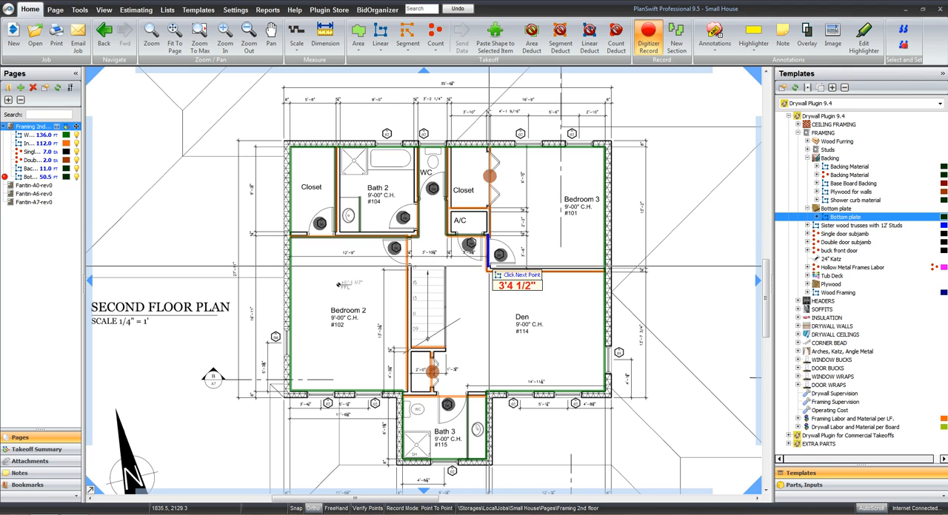
click(487, 271)
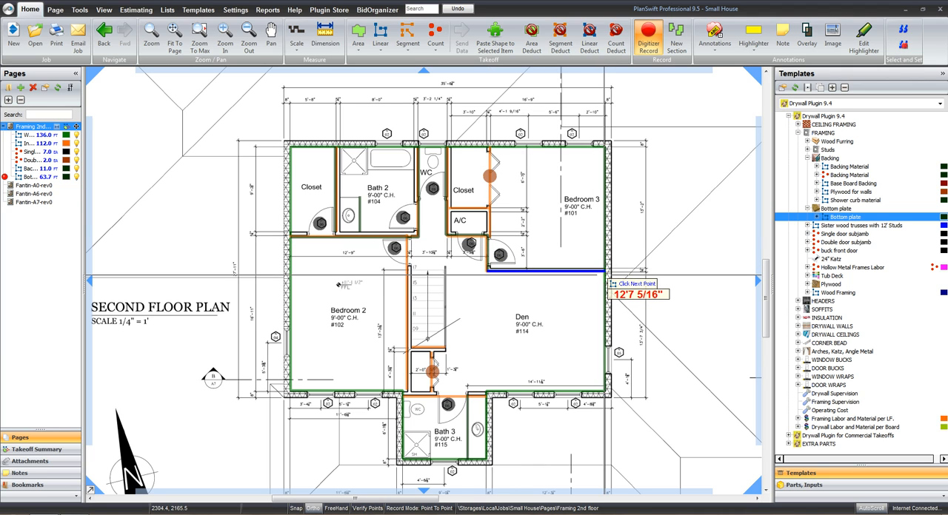
double_click(605, 271)
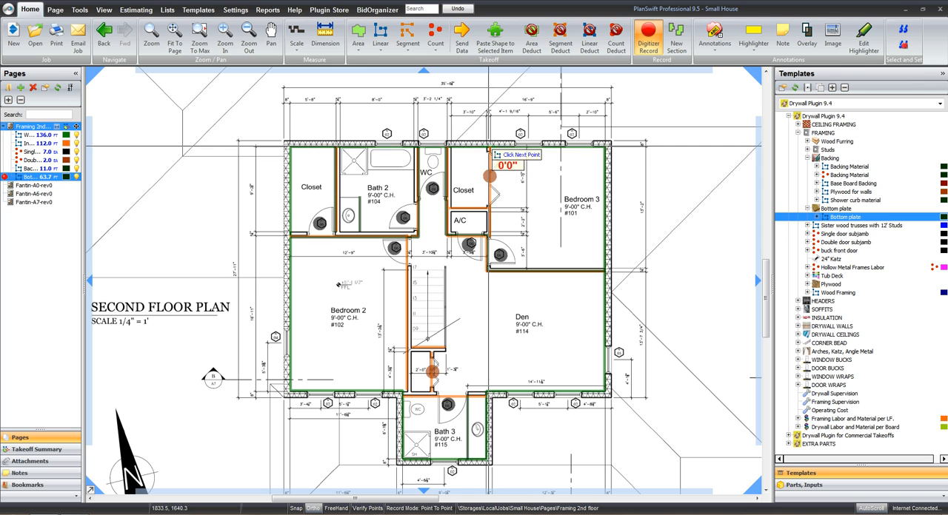
Add bottom plate along the wall between Bedroom 3 and its closet, and along the wall dividing the closet from the A/C
click(488, 148)
double_click(497, 252)
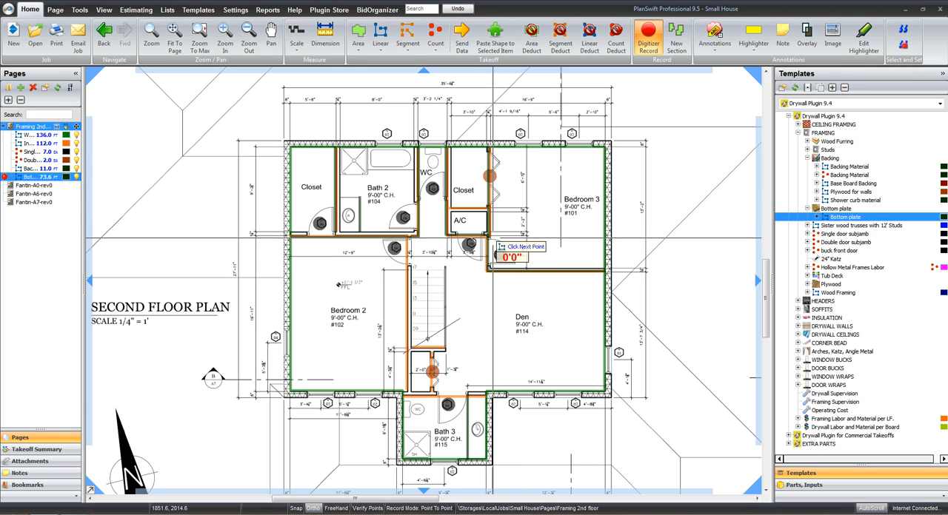
click(488, 209)
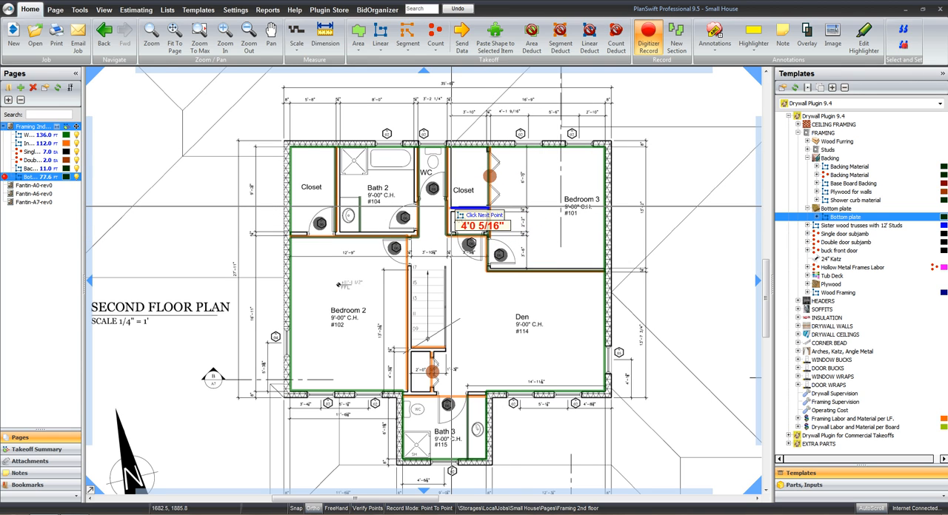
double_click(451, 208)
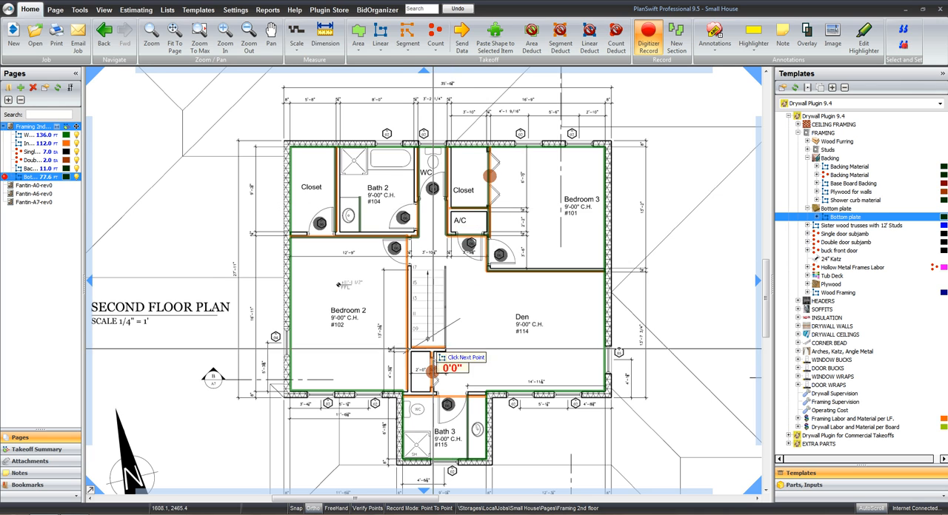
Add bottom plate along the wall between Bedroom 2 and the stairs, about 17 ft, and along Bath 3's upper wall
click(405, 237)
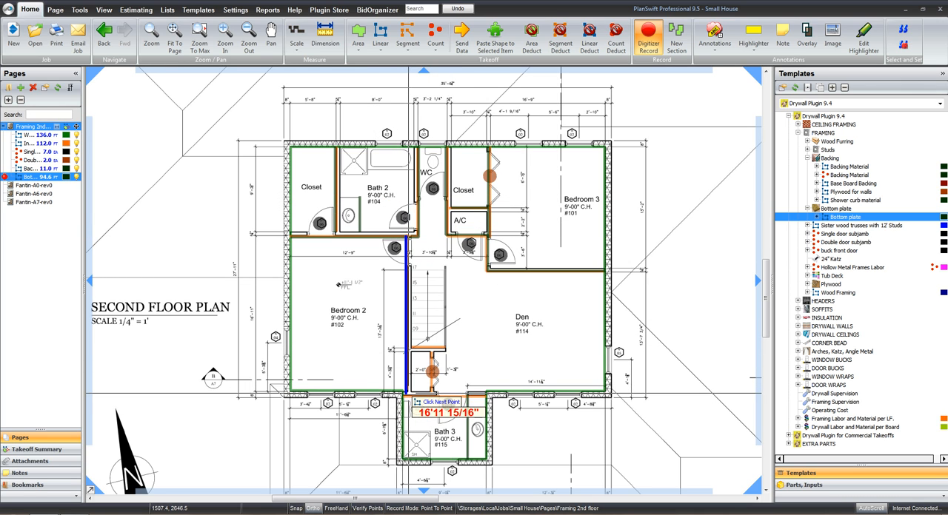
double_click(407, 394)
scroll(409, 393, down, 1)
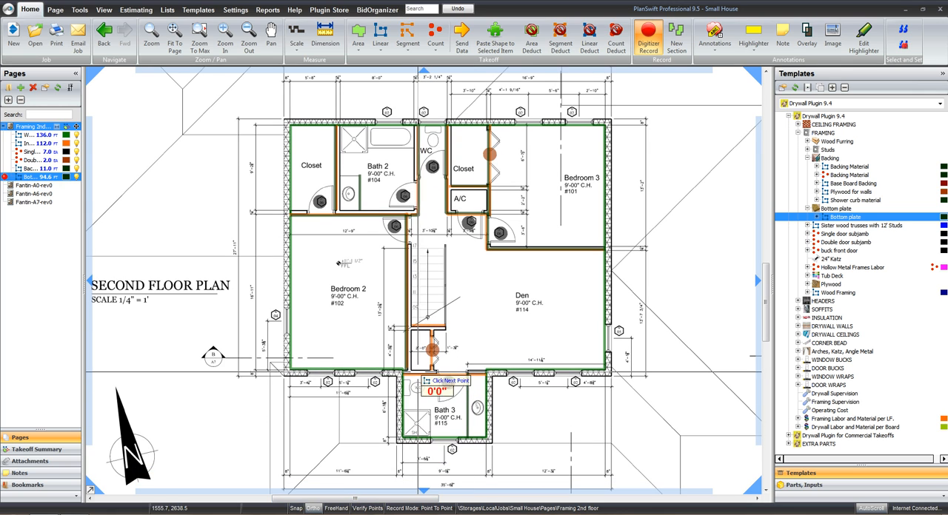
click(403, 375)
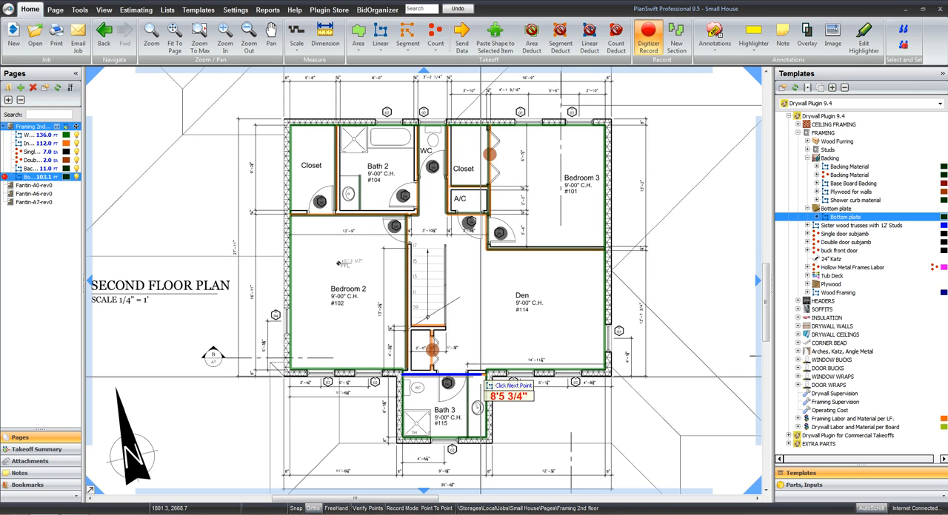
double_click(488, 382)
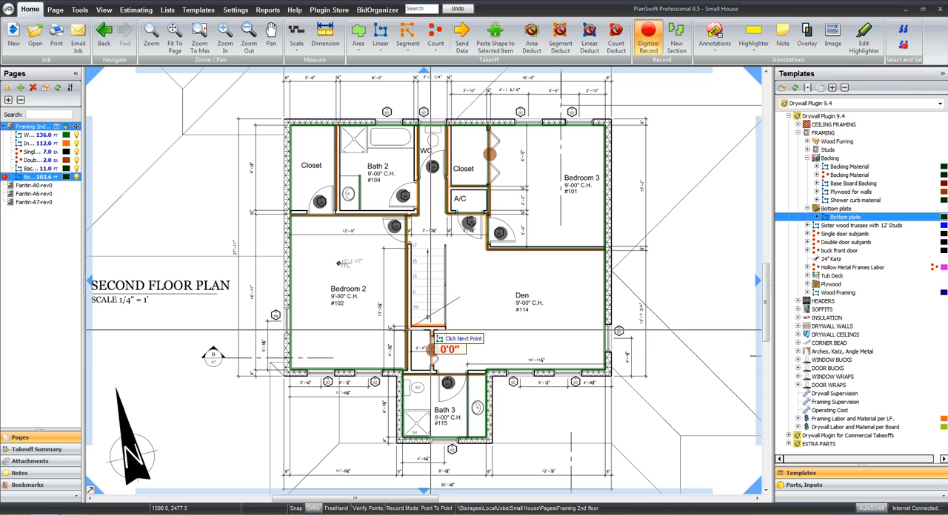
Add bottom plate along the small closet's door wall and the wall at the foot of the stairs, about 4 ft, then stop recording
click(431, 330)
double_click(432, 371)
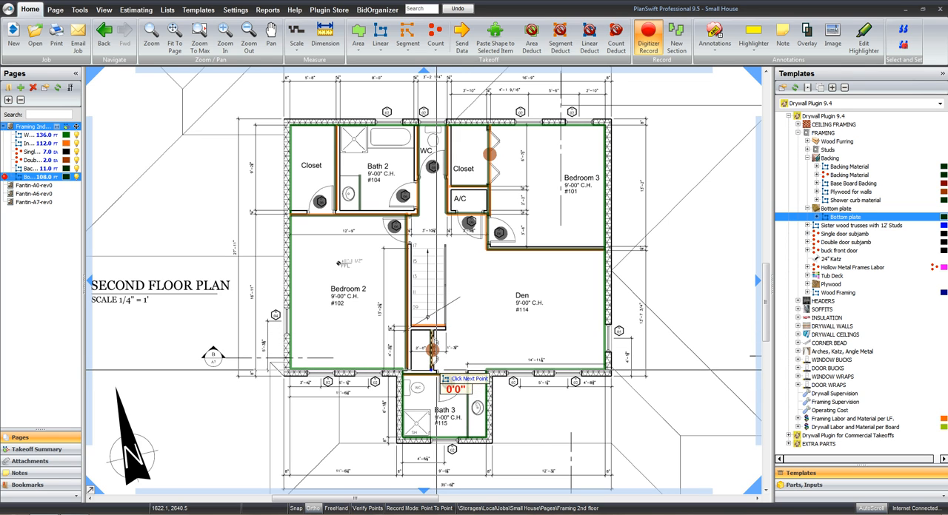
click(409, 327)
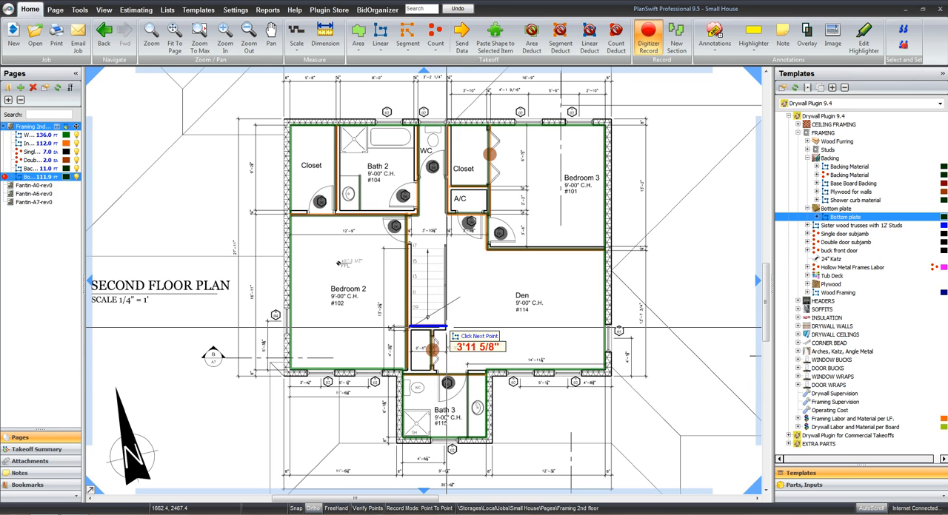
double_click(447, 326)
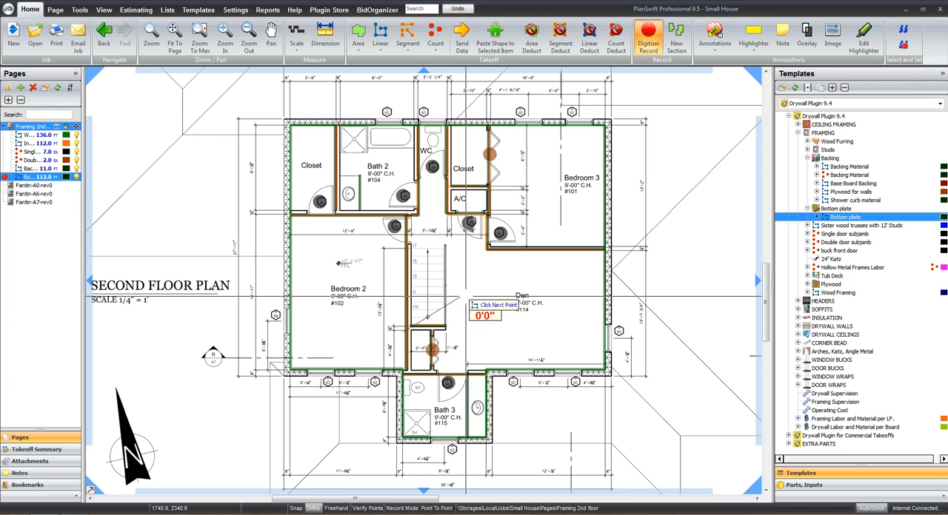
key(Escape)
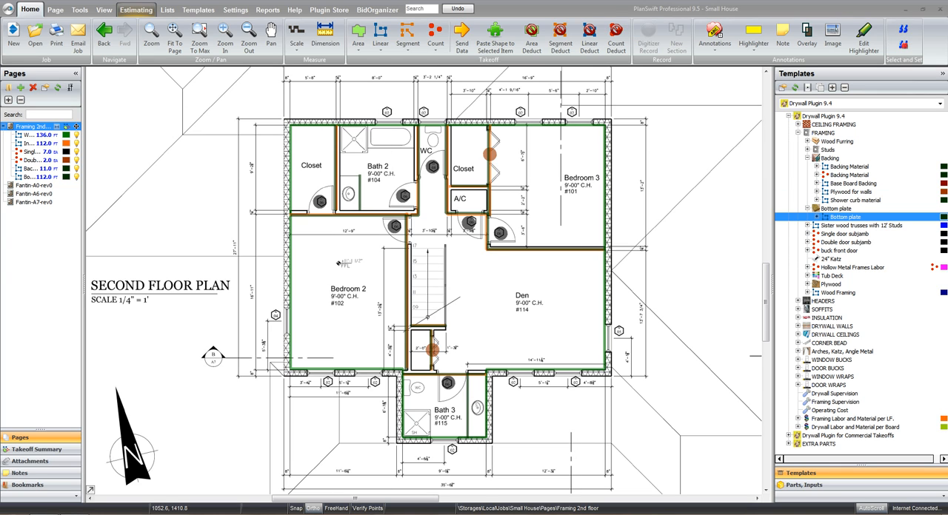
Open the estimate, expand the 2ND Floor Framing folder and select the Interior Walls item
click(136, 9)
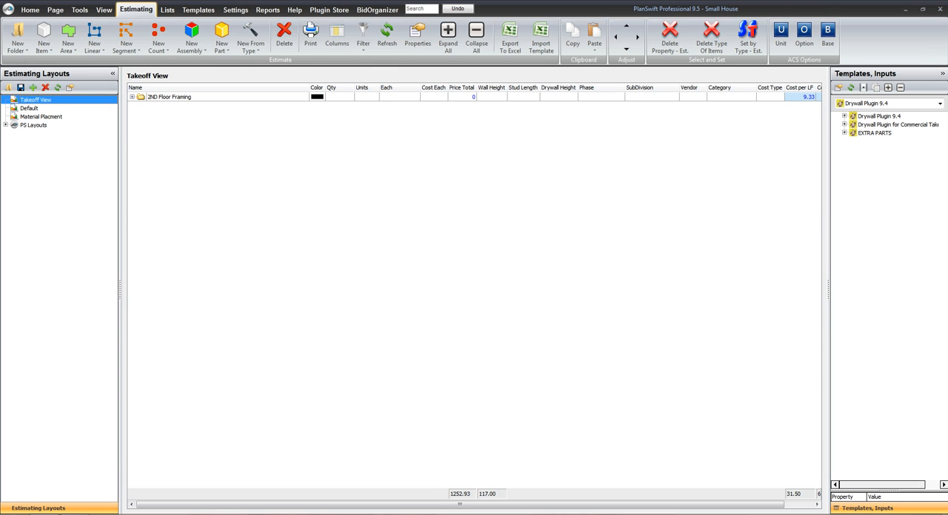
click(132, 97)
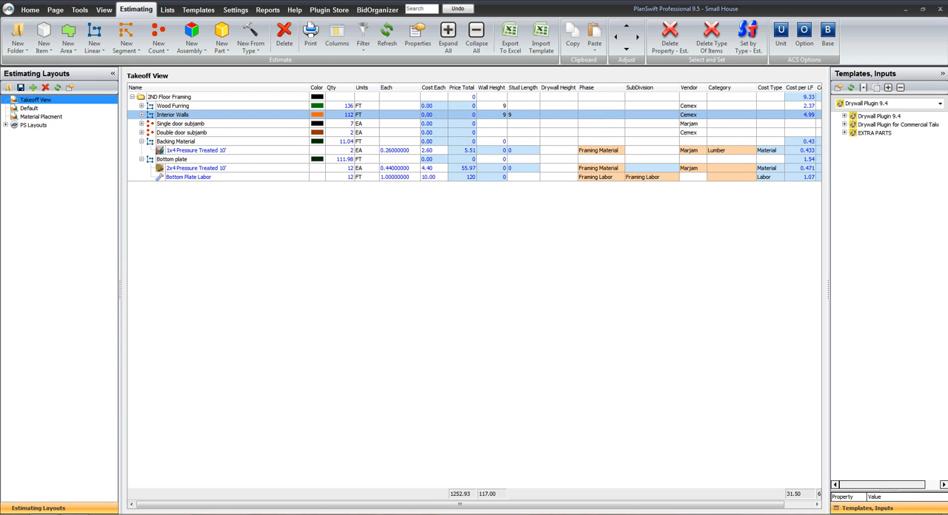
click(172, 115)
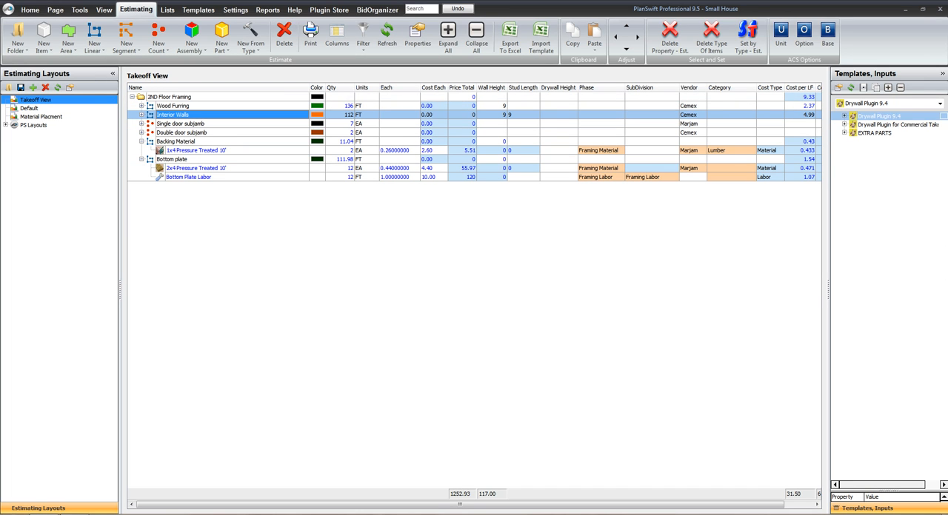
Add 30 pieces of the 24" Katz part from the Framing templates to the Interior Walls item
click(845, 116)
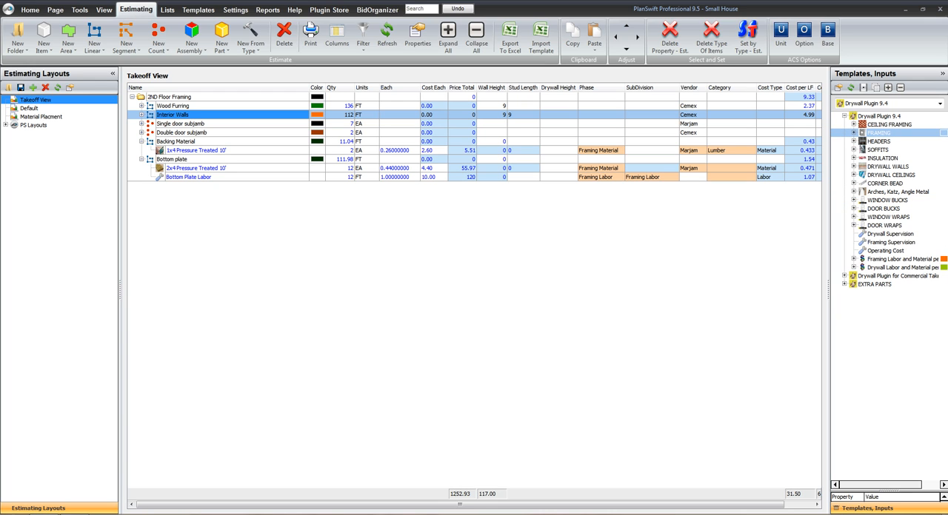
click(854, 132)
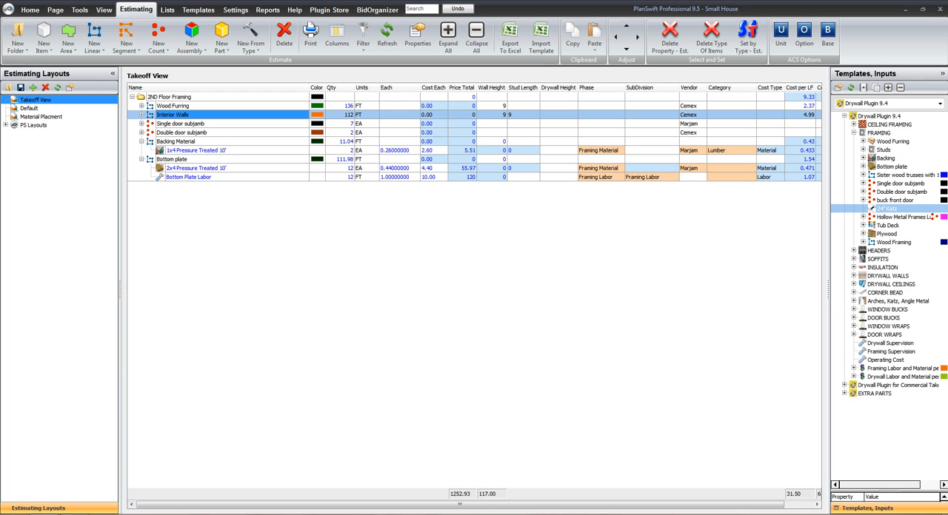
click(886, 209)
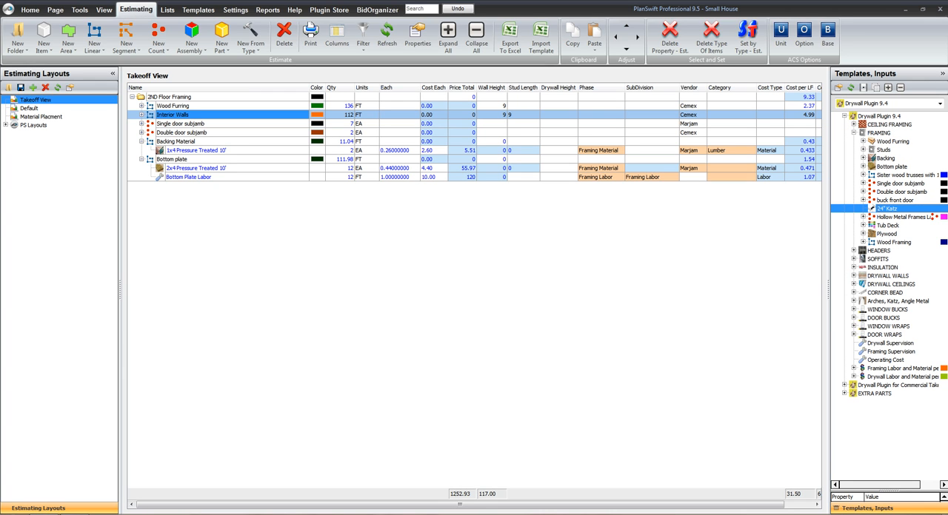
double_click(886, 209)
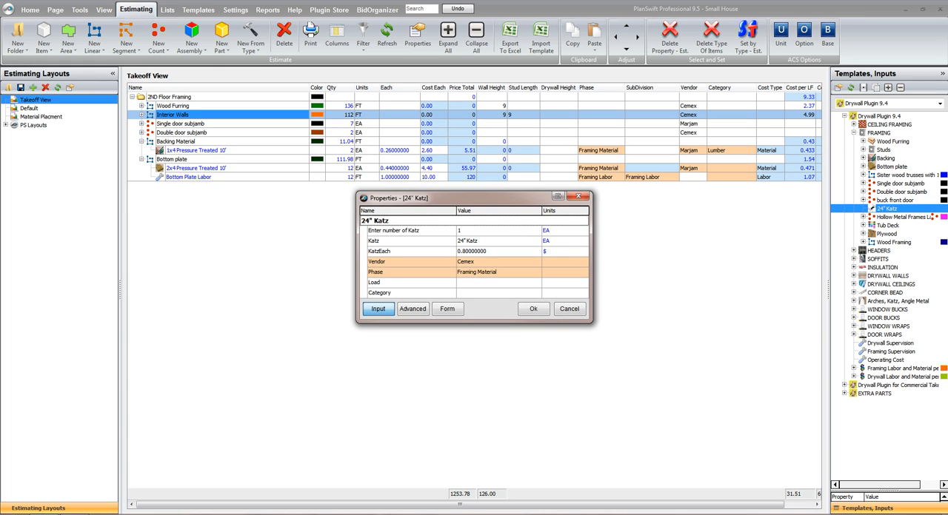
click(480, 231)
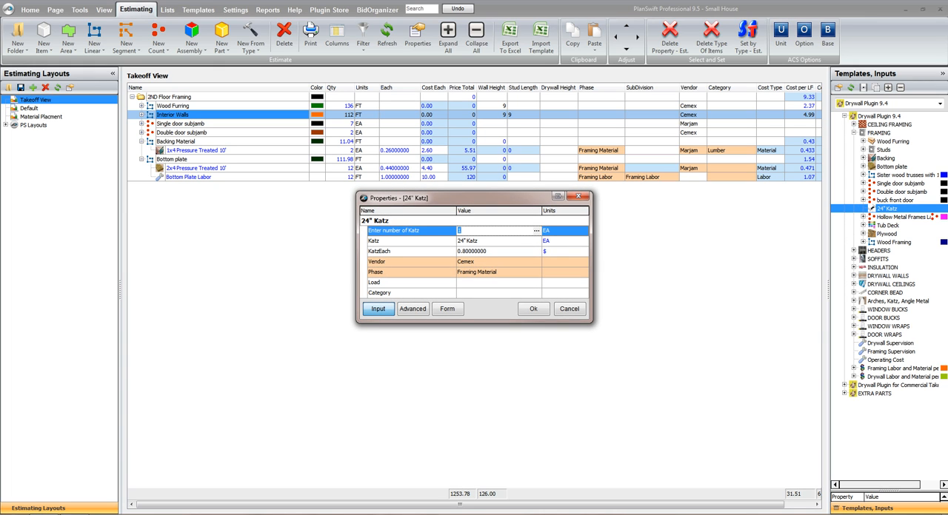
text(30)
click(532, 309)
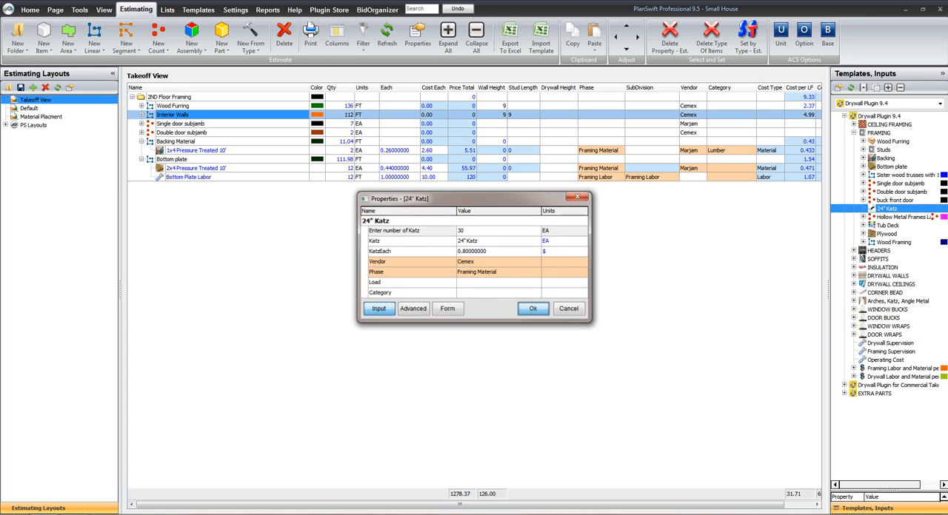
Return to the second-floor plan, show the Drywall Walls templates and hide all existing framing takeoffs on the page
click(30, 10)
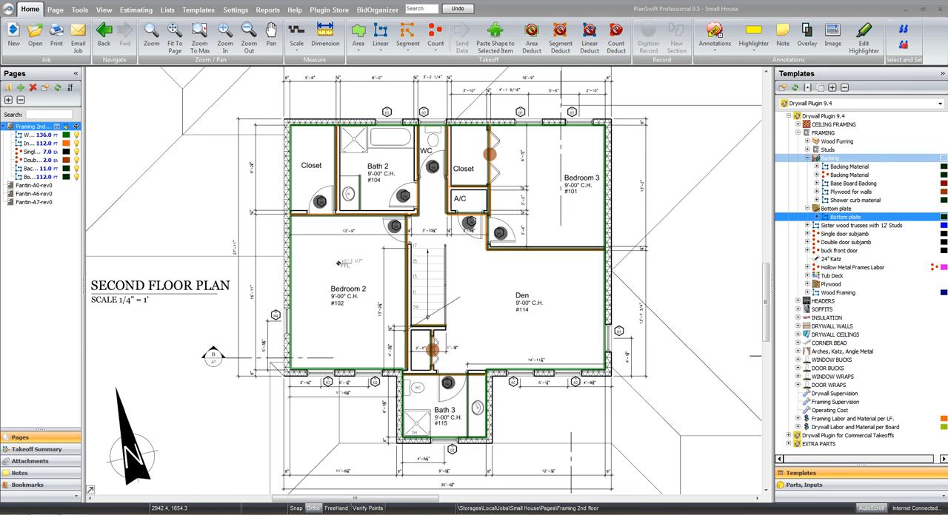
click(807, 158)
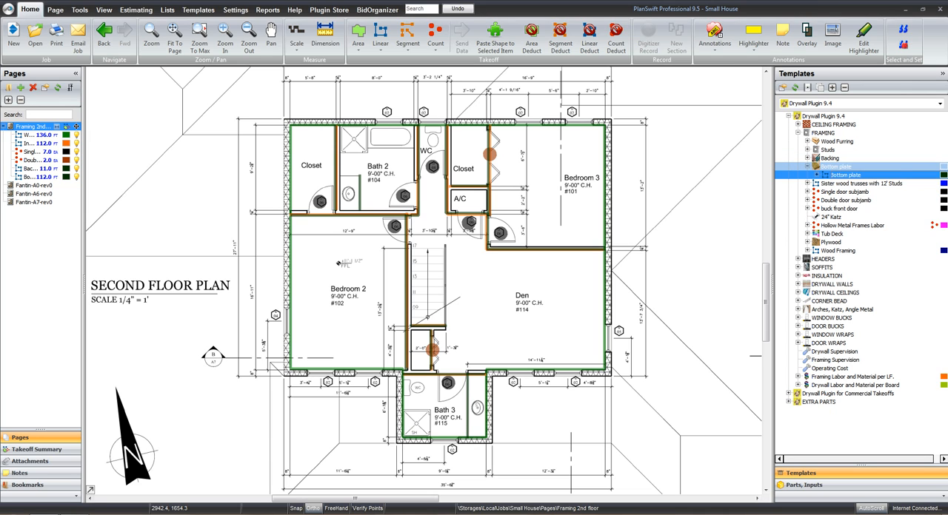
click(807, 167)
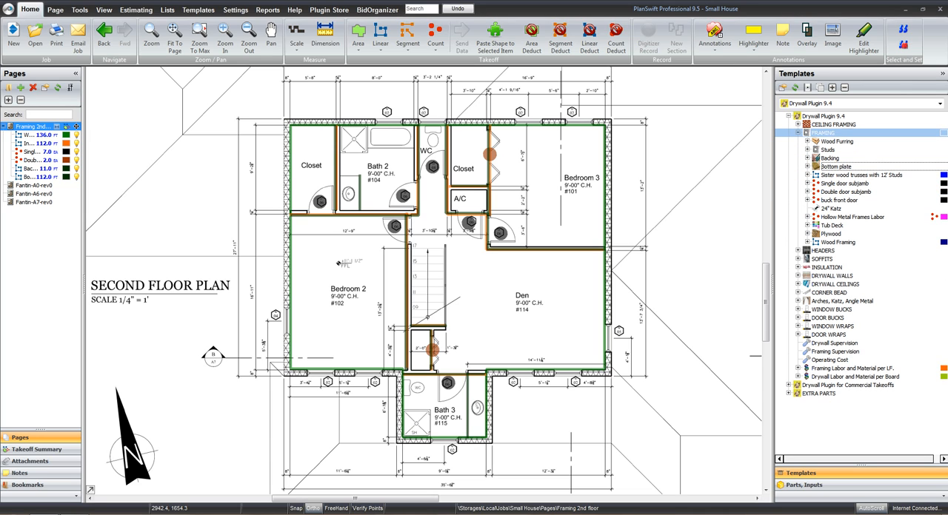
click(797, 133)
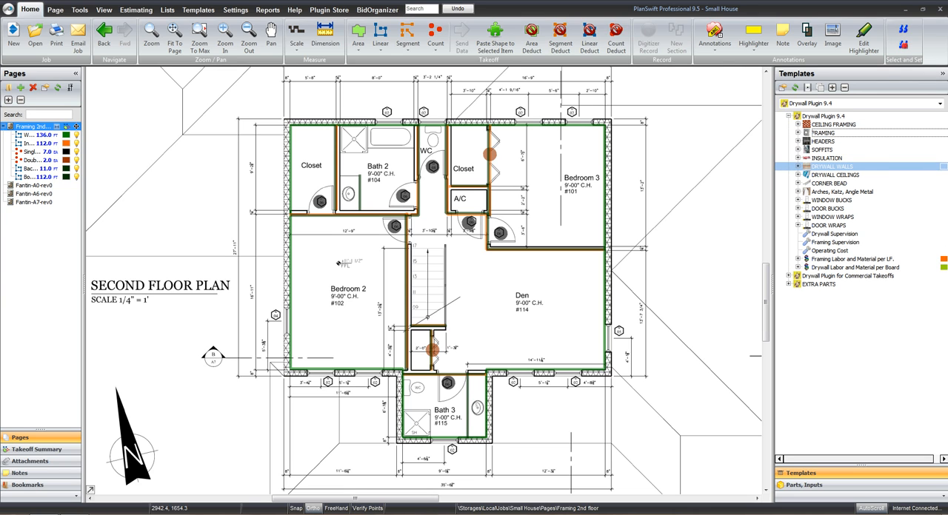
click(797, 167)
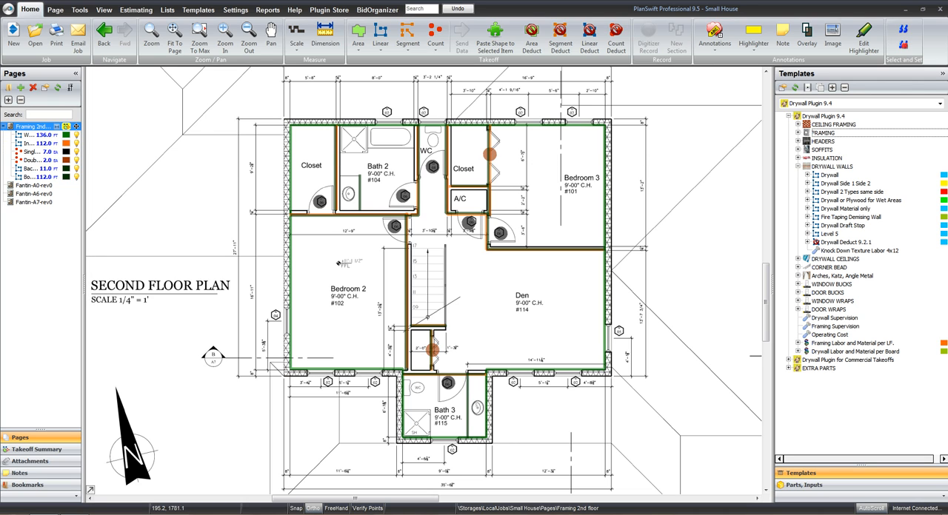
click(66, 126)
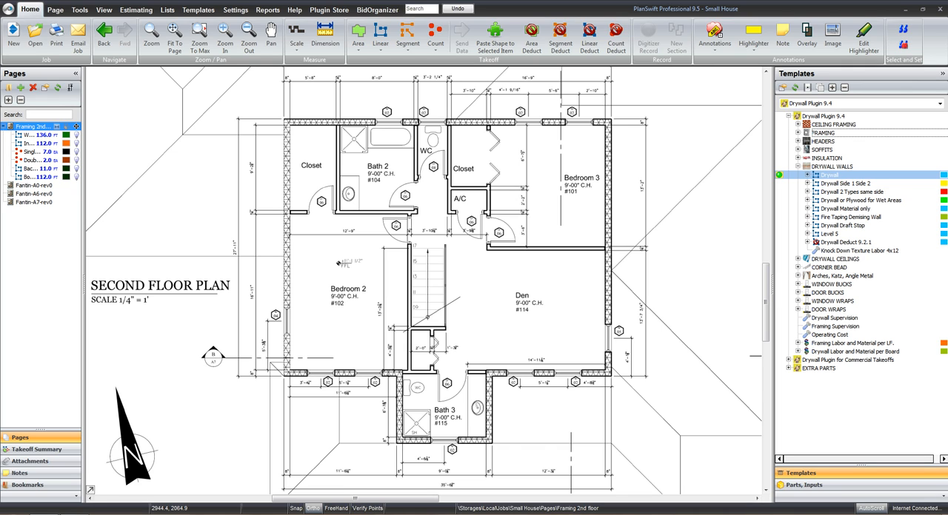
Start a Drywall takeoff named Drywall Walls with USG Joint Compound Bucket and a drywall height of 9
double_click(829, 175)
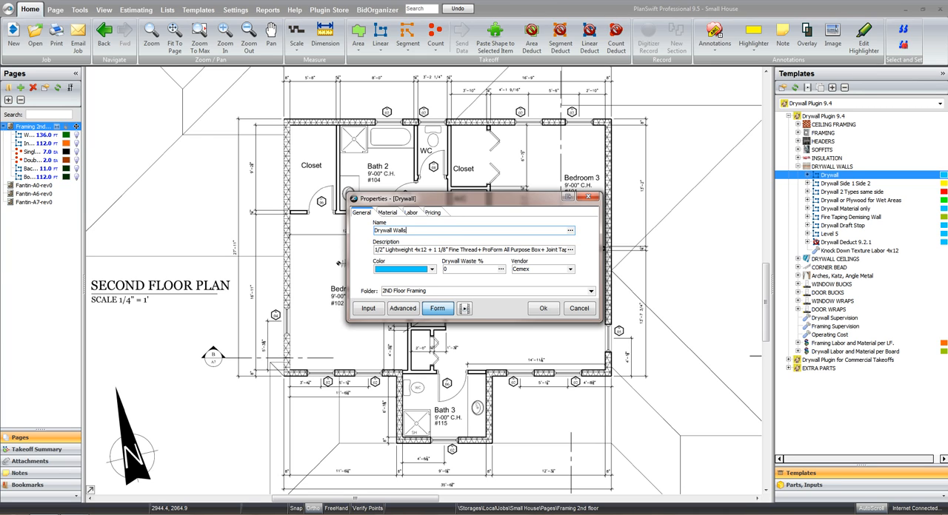
click(387, 213)
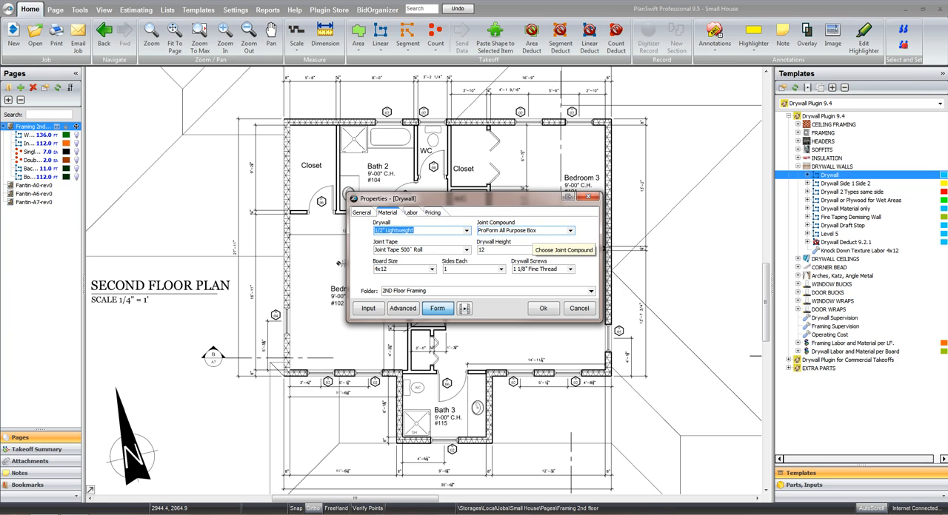
click(570, 230)
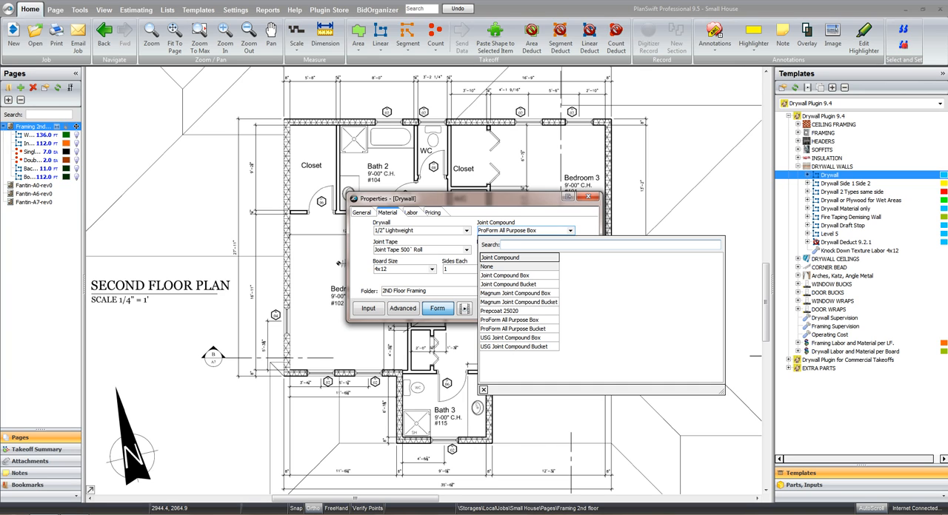
click(514, 347)
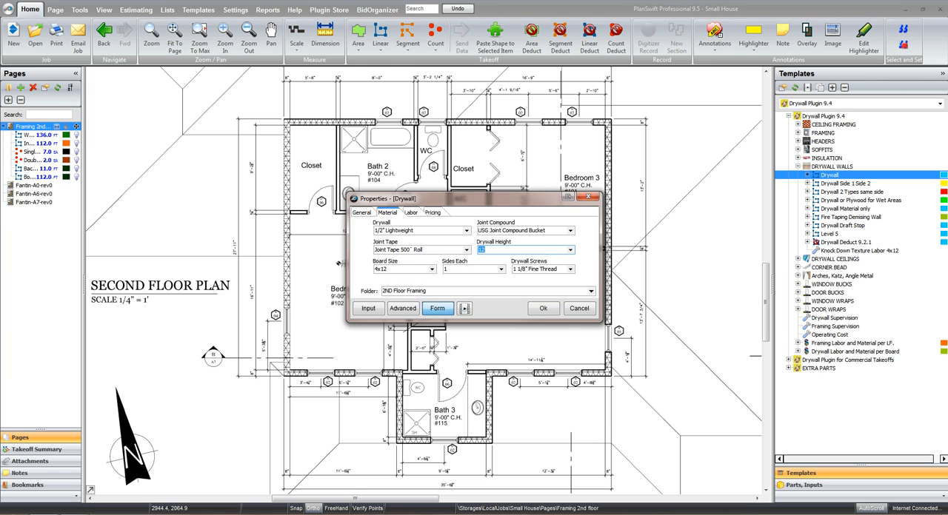
text(9)
key(Tab)
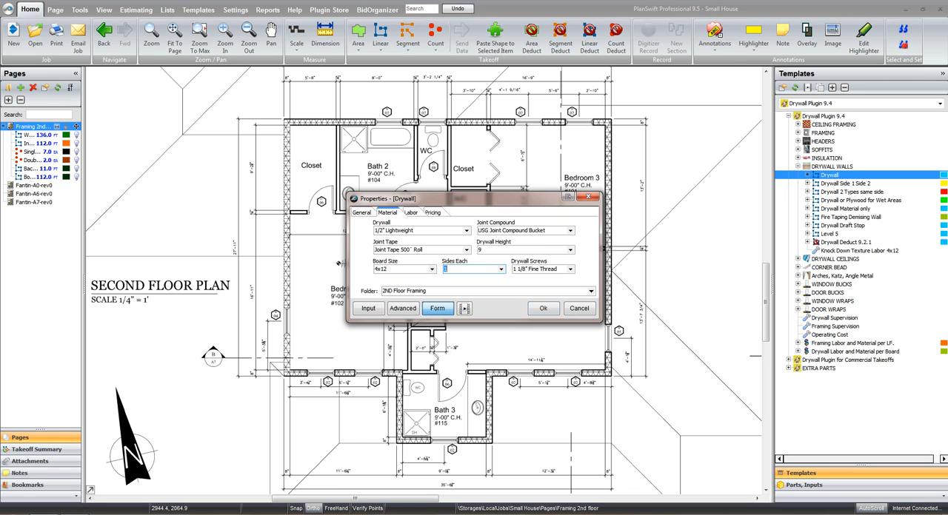
click(543, 308)
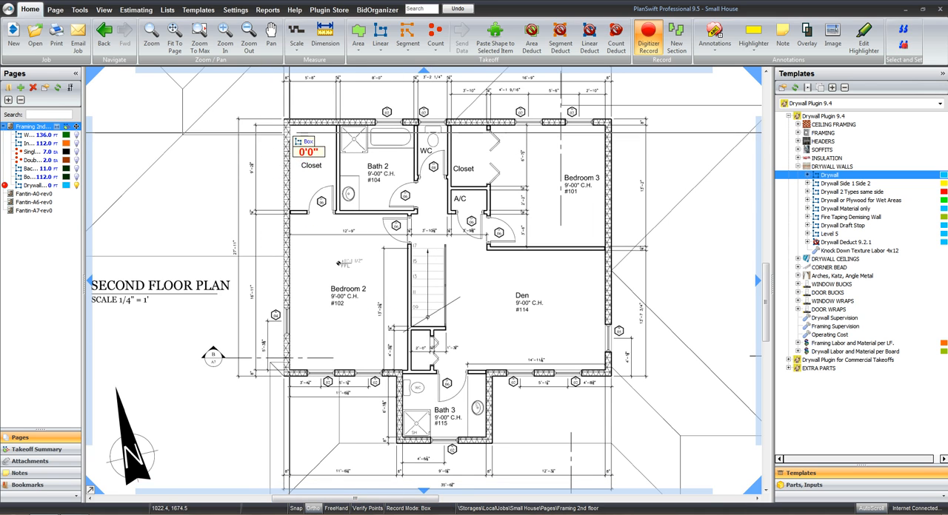
Box drywall around the closet beside Bath 2, about 5 ft wide, and around the WC, about 3 ft wide
click(290, 126)
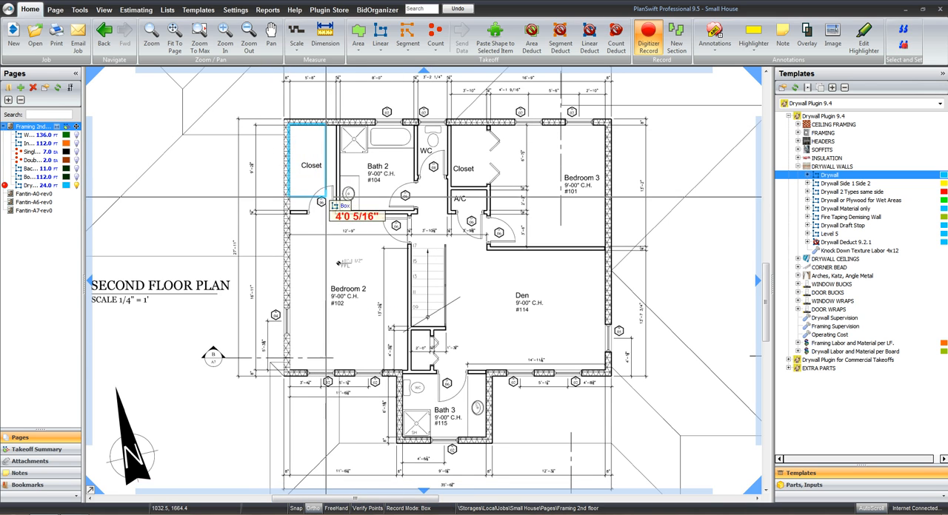
click(330, 206)
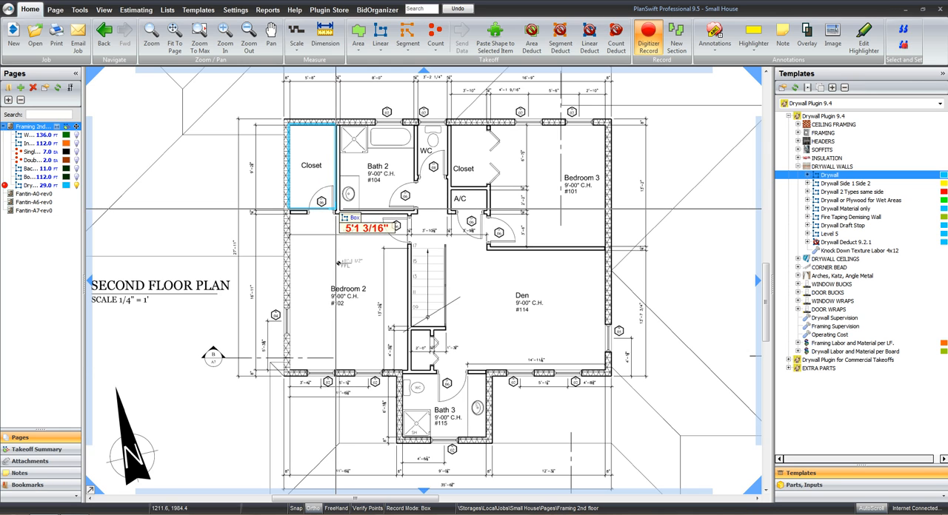
click(334, 213)
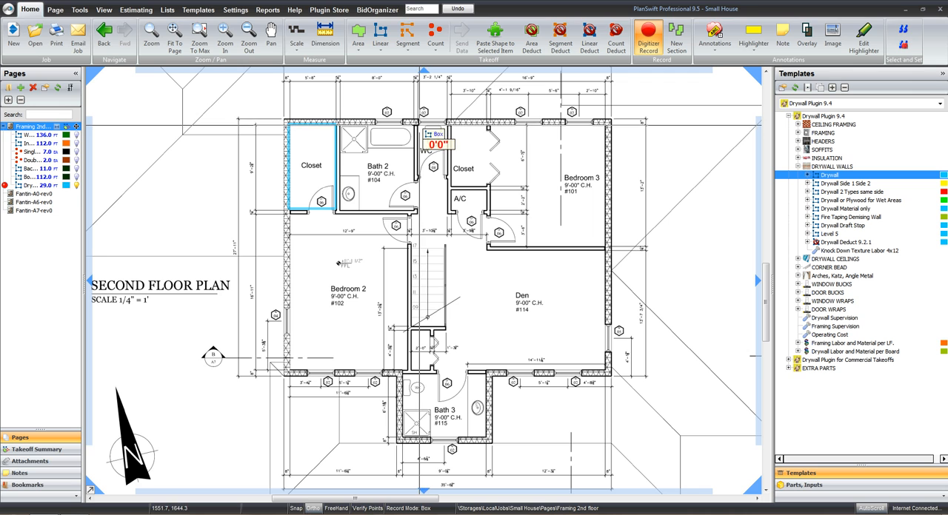
click(421, 126)
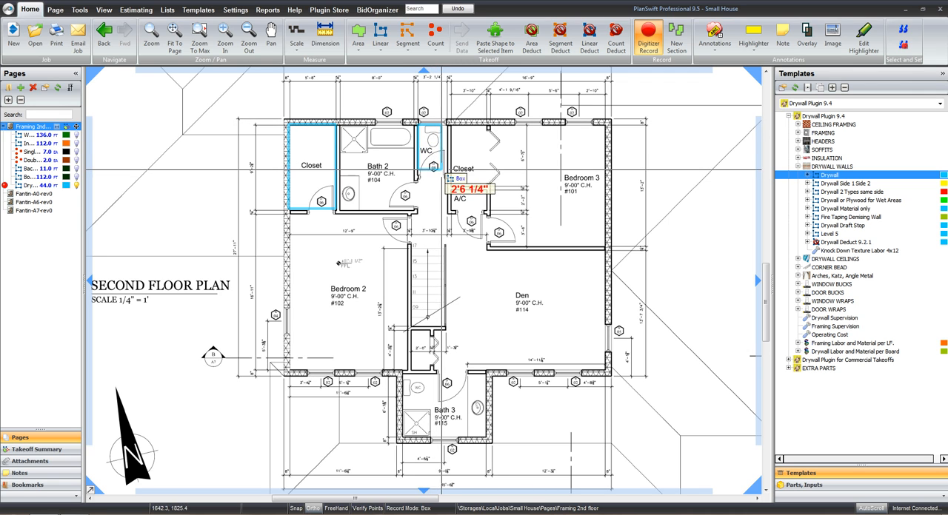
click(444, 175)
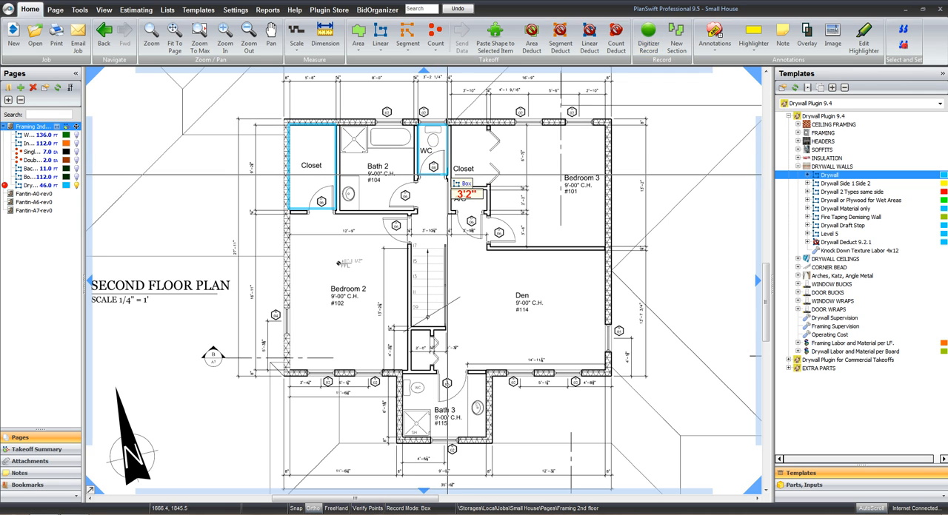
Box drywall around the Bedroom 3 closet and the A/C closet below it, each just under 4 ft wide
click(452, 124)
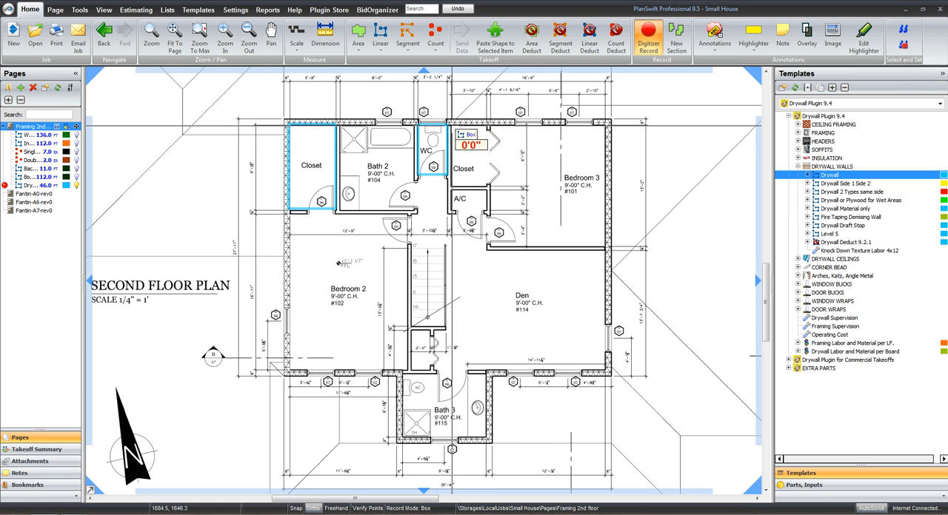
click(487, 183)
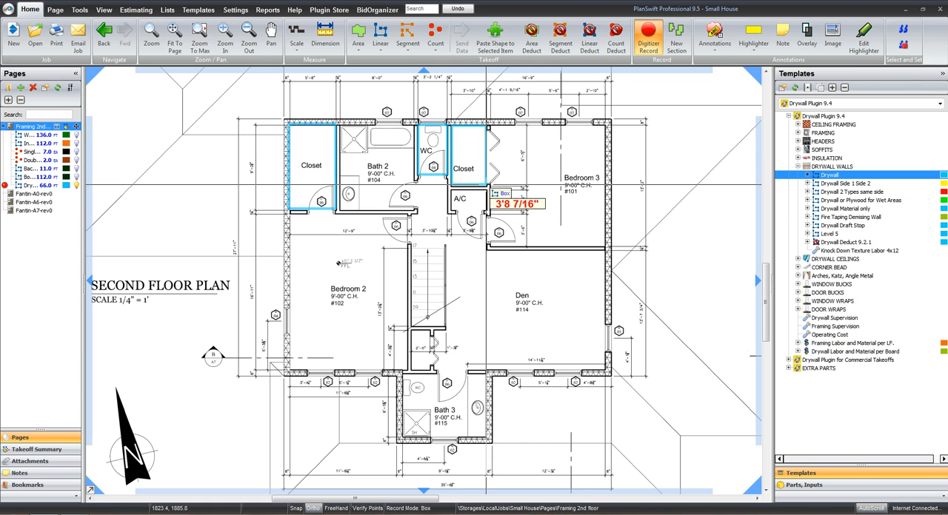
click(453, 191)
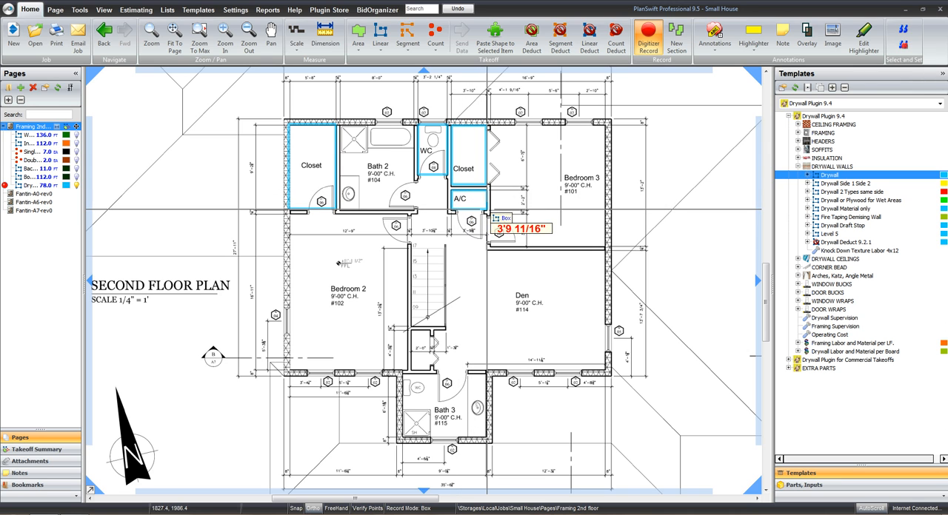
click(487, 209)
key(Escape)
key(r)
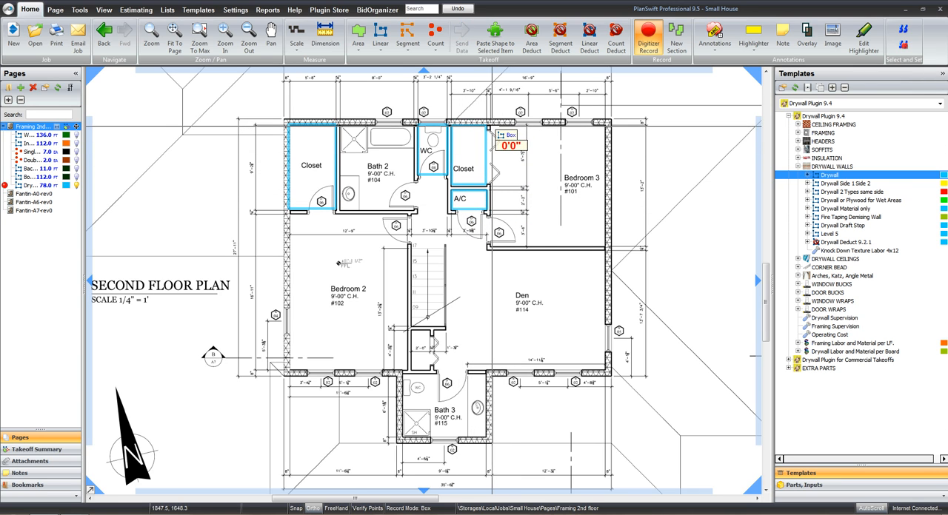
Box drywall around Bedroom 3, the small closet at the foot of the stairs, and Bedroom 2
click(490, 126)
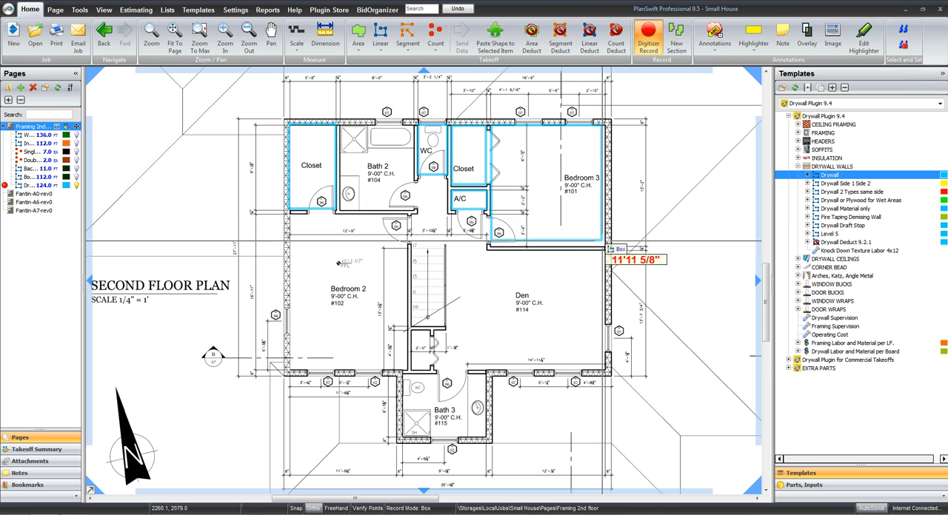
click(605, 247)
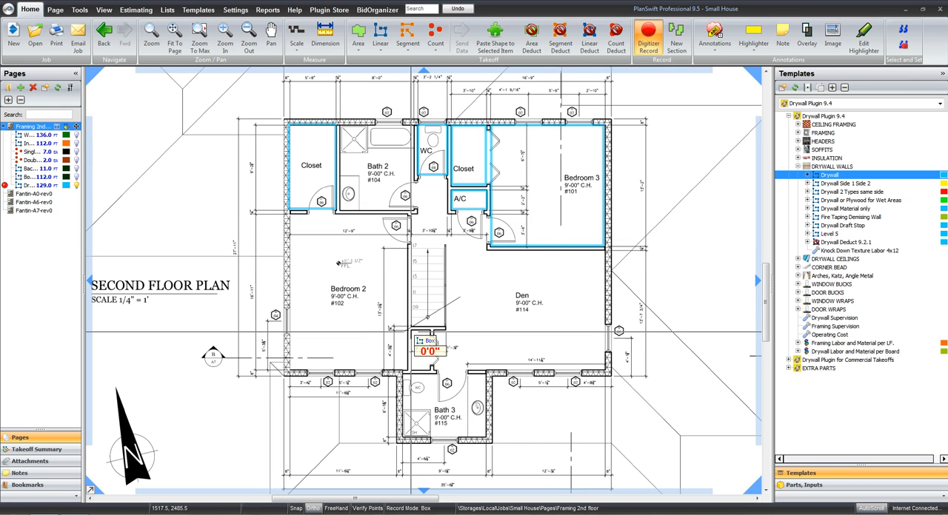
click(411, 331)
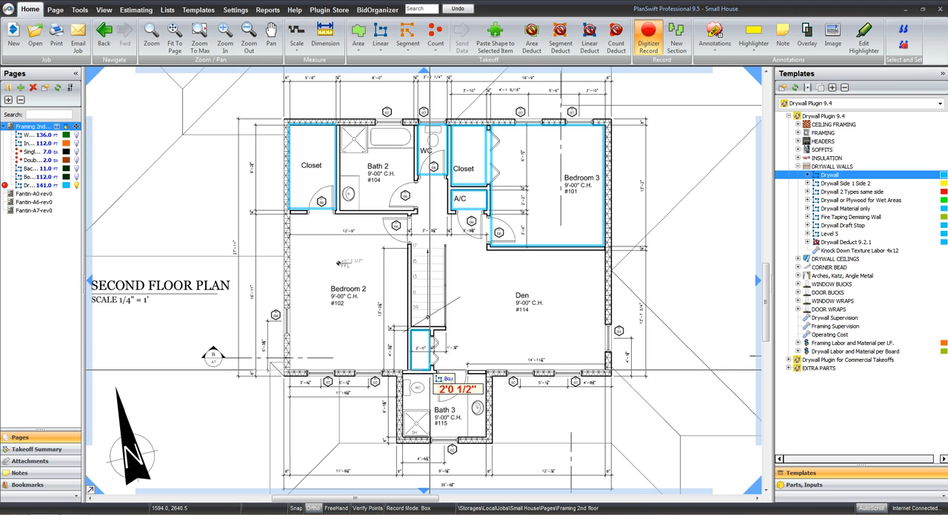
click(434, 371)
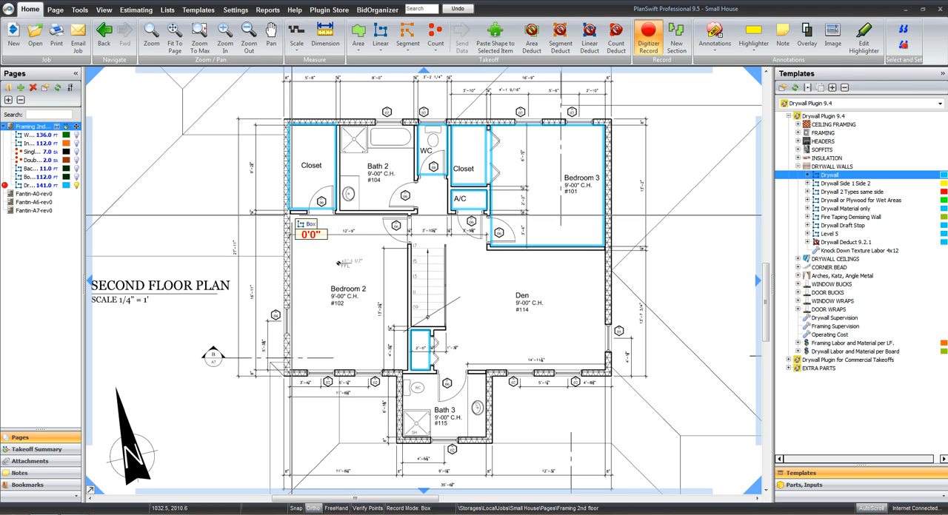
click(291, 218)
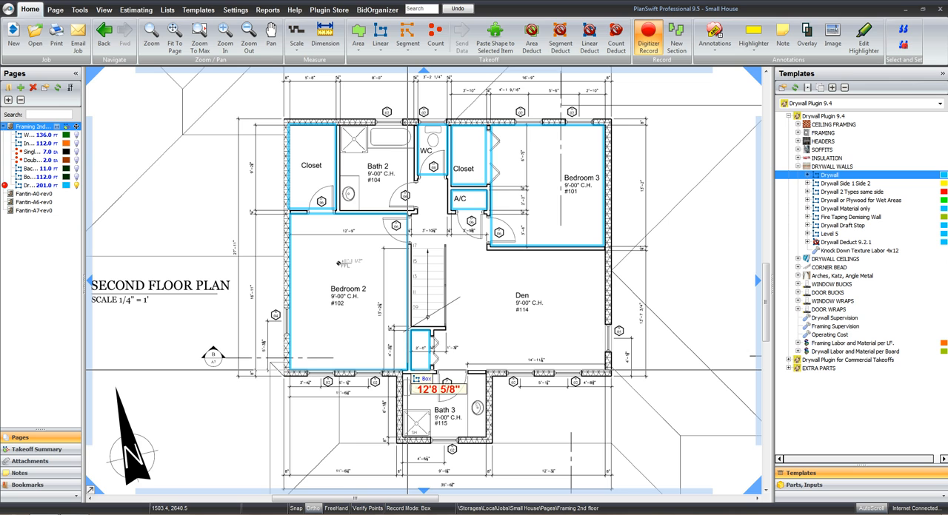
click(407, 370)
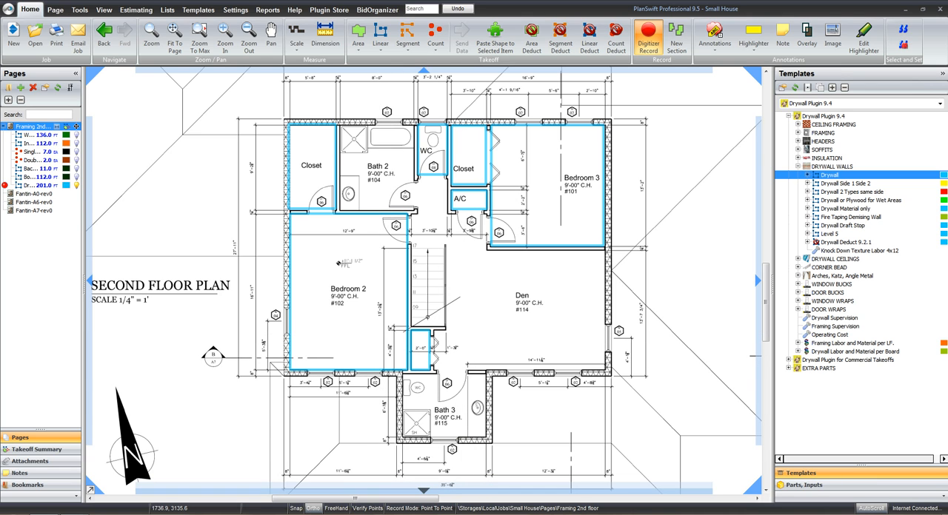
Trace drywall along the Den's Bedroom 3 wall, past the A/C closet, and around the hall outside the WC and Bath 2
click(606, 255)
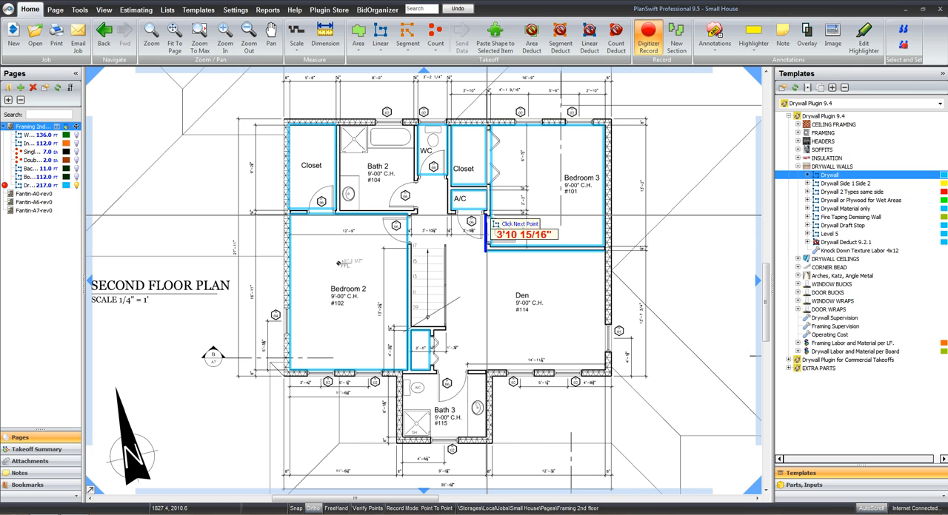
click(486, 216)
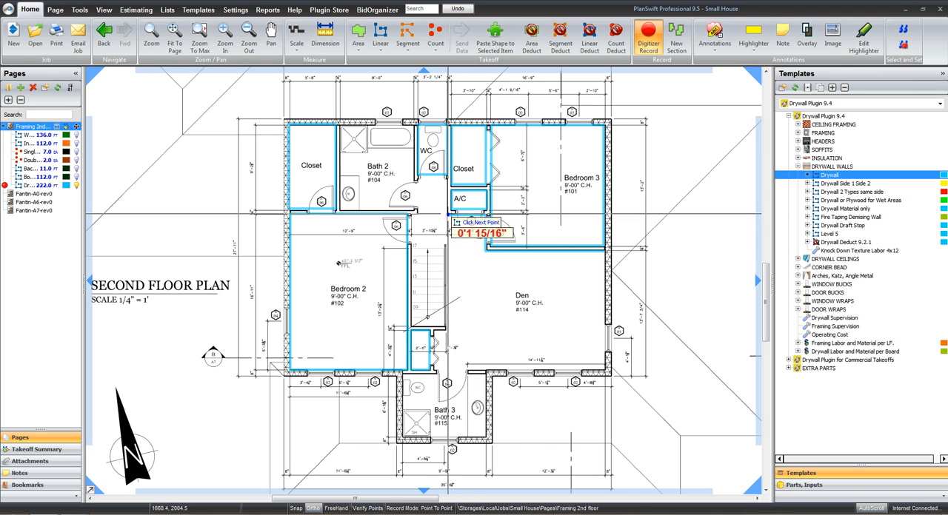
click(449, 216)
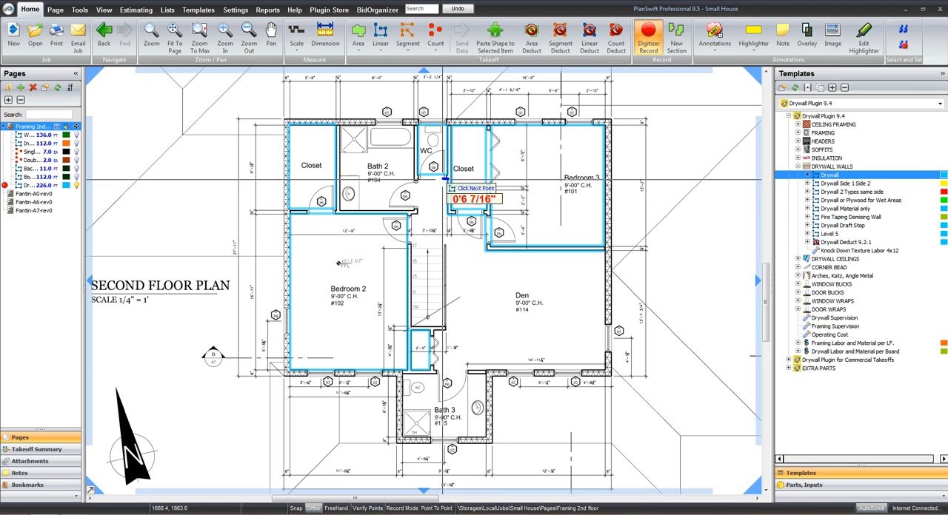
click(448, 179)
click(420, 178)
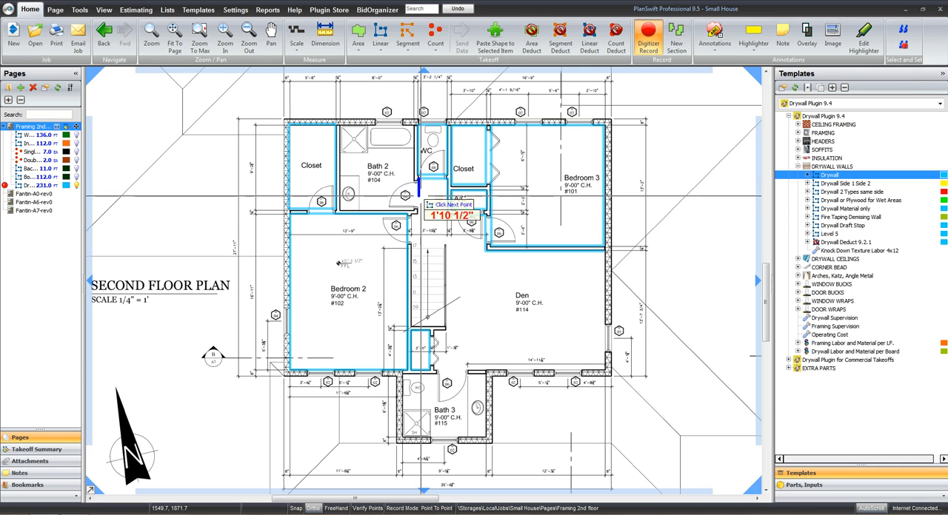
click(419, 215)
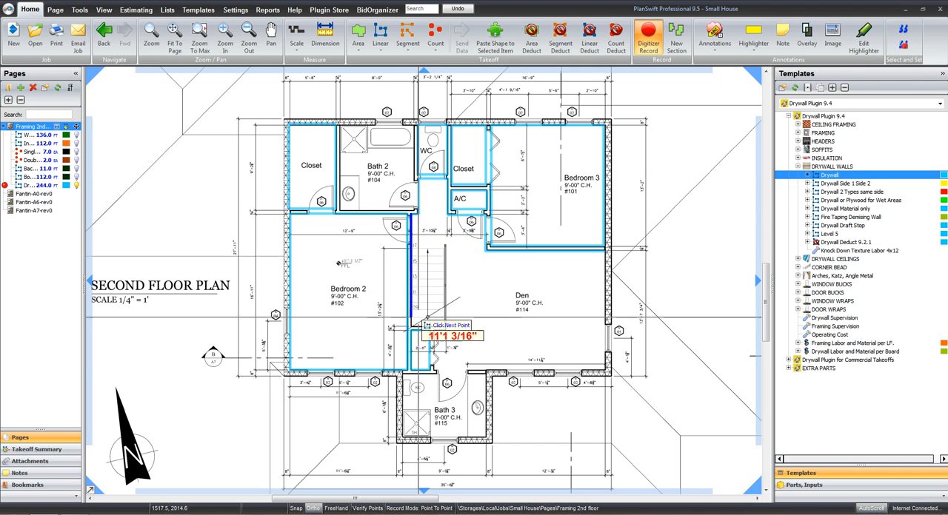
Continue the drywall down the stair wall, around the small closet, and along the Den's exterior walls, about 18 ft and 12 ft 8 in long
click(410, 325)
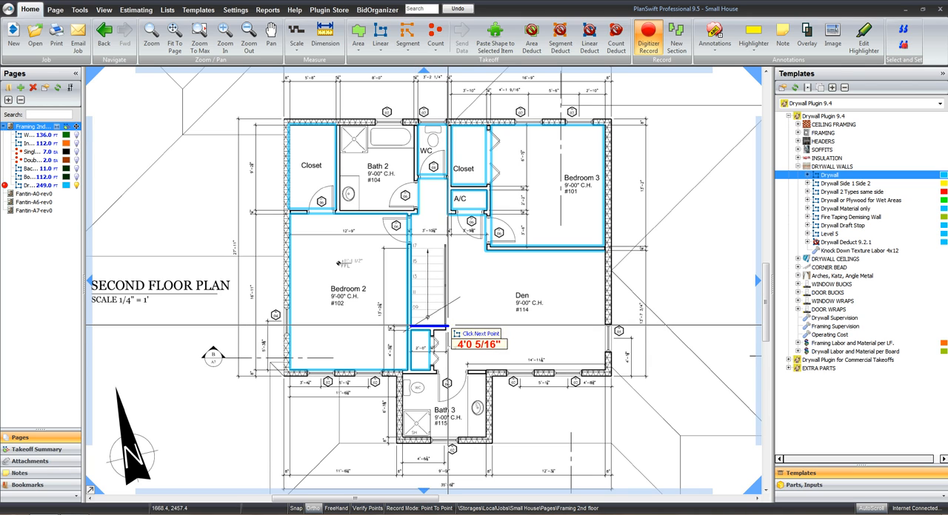
click(444, 327)
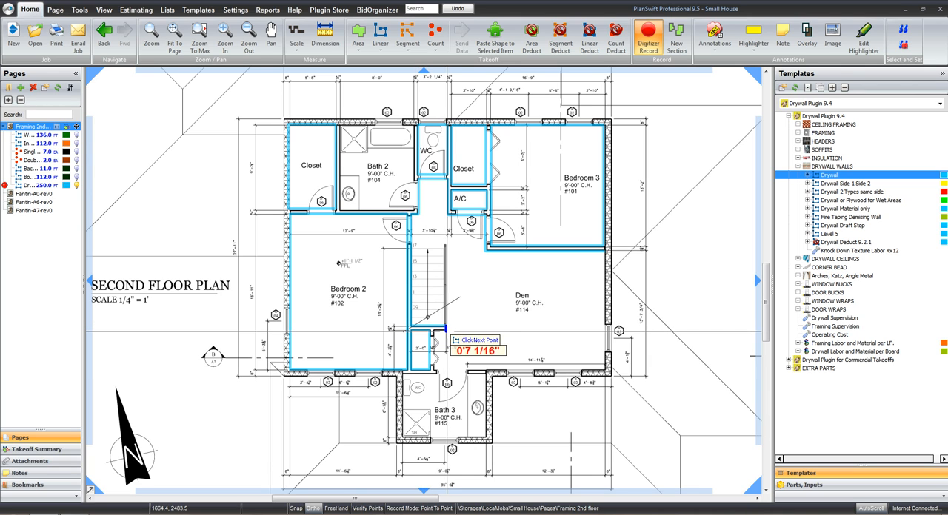
click(433, 331)
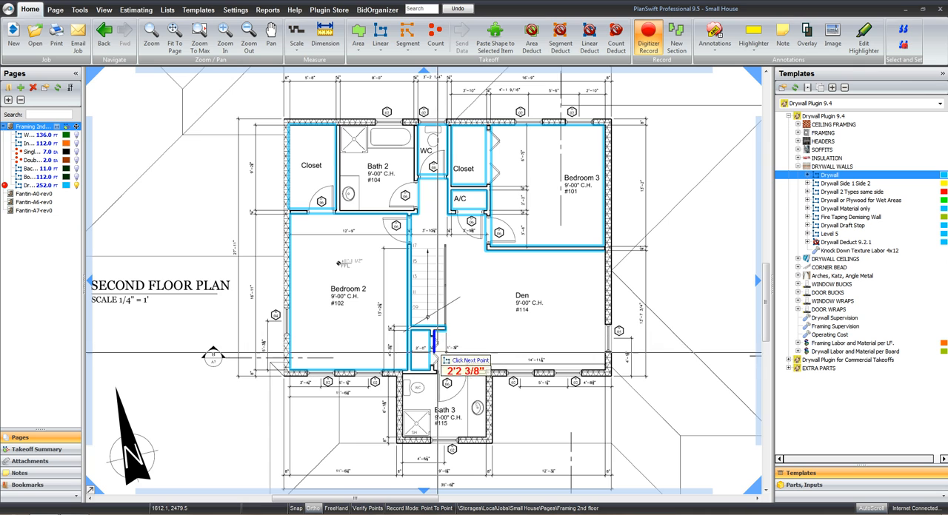
click(436, 371)
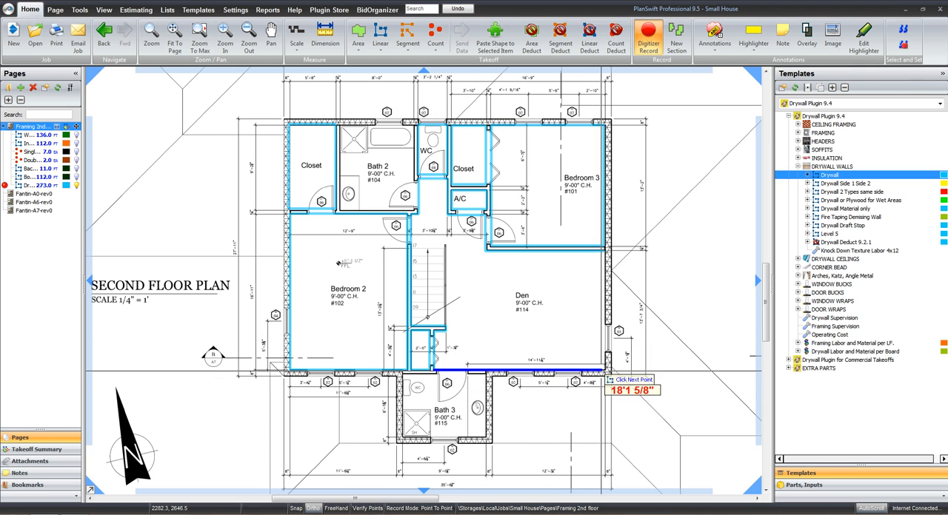
click(605, 368)
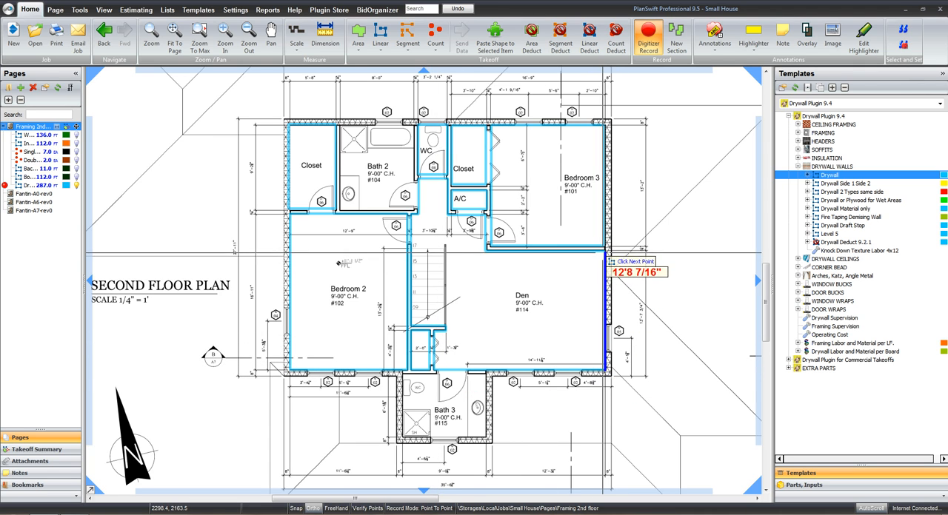
double_click(605, 252)
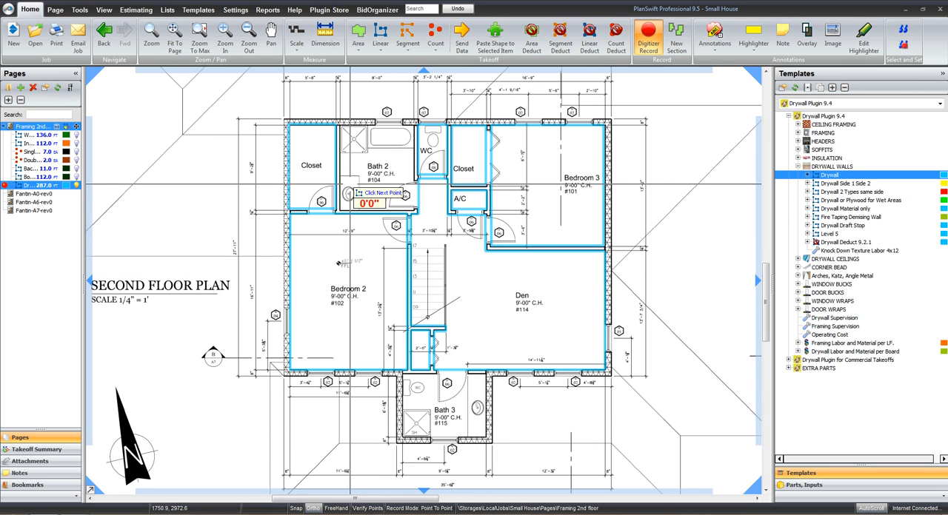
Trace drywall on the Bath 2 walls from the shower edge around to the tub edge, the tub-side run about 6 ft 9 in
scroll(370, 178, up, 4)
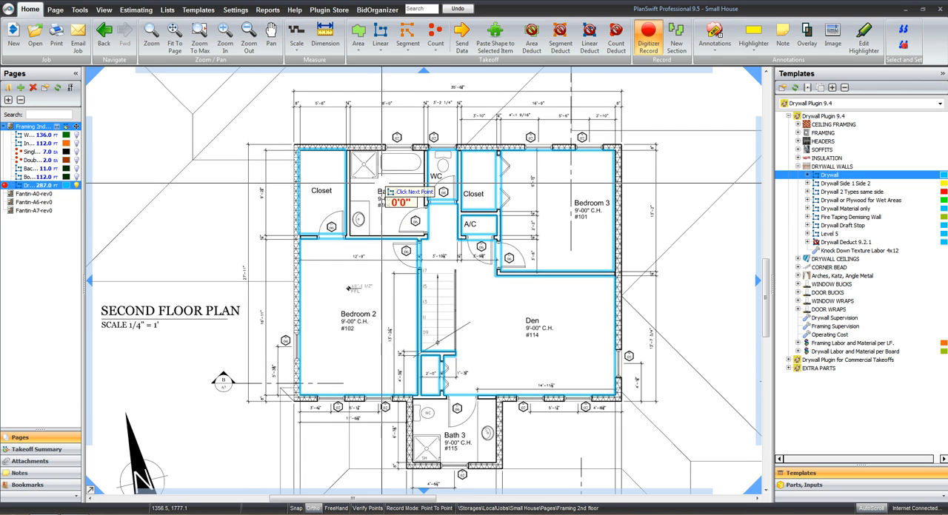
drag(394, 187, 400, 216)
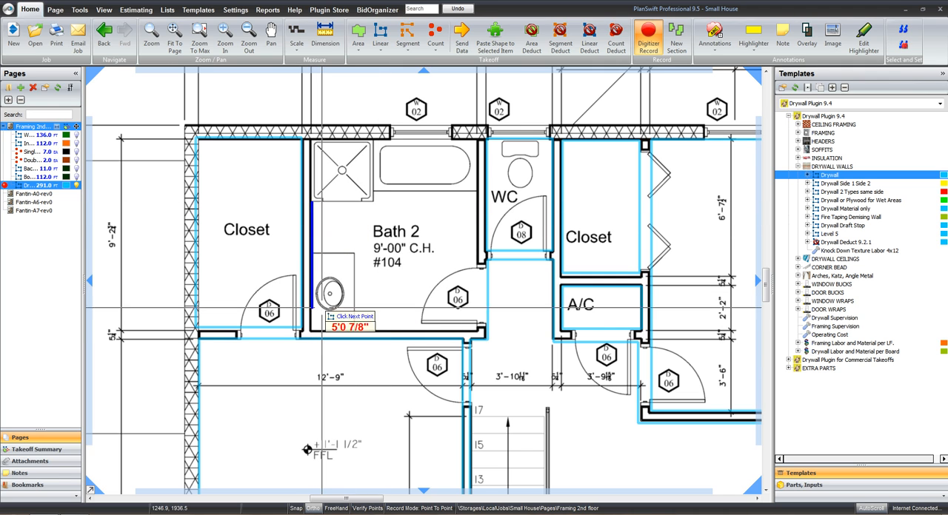
click(311, 331)
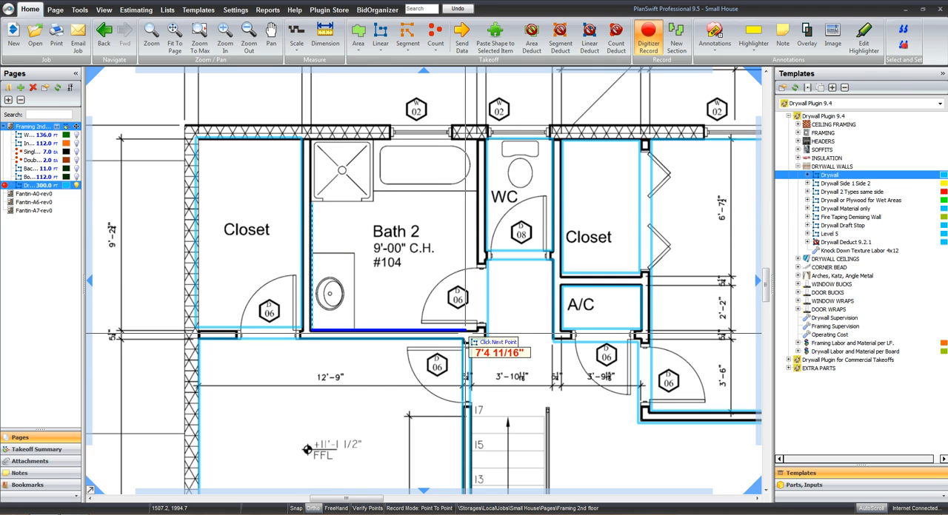
click(476, 331)
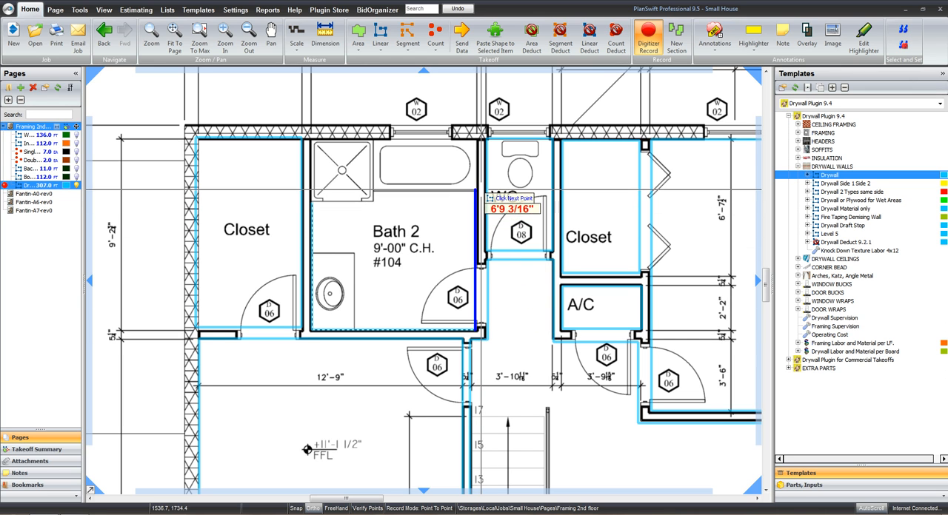
double_click(478, 191)
Trace drywall around Bath 3 except the shower walls, ending about 6 ft along the window wall, and stop recording the takeoff
scroll(520, 318, down, 3)
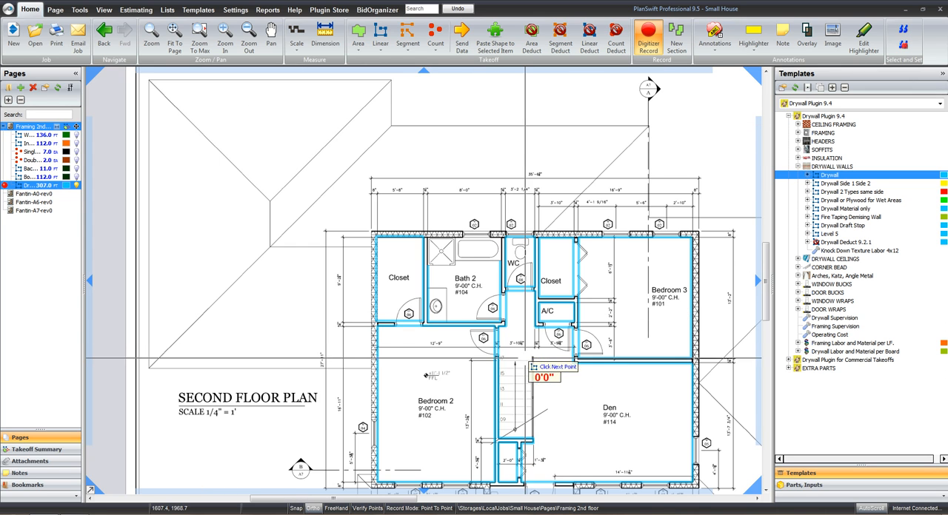
drag(513, 422, 447, 160)
scroll(480, 270, up, 3)
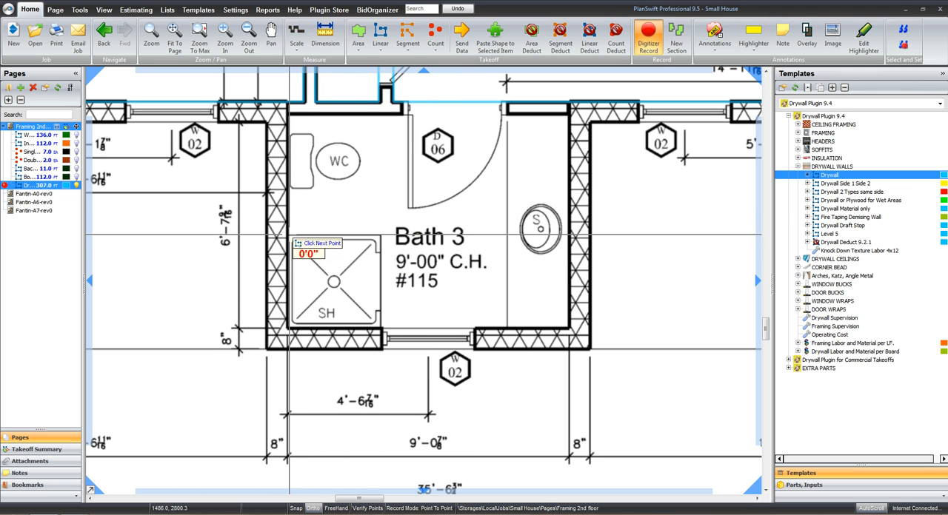
click(290, 117)
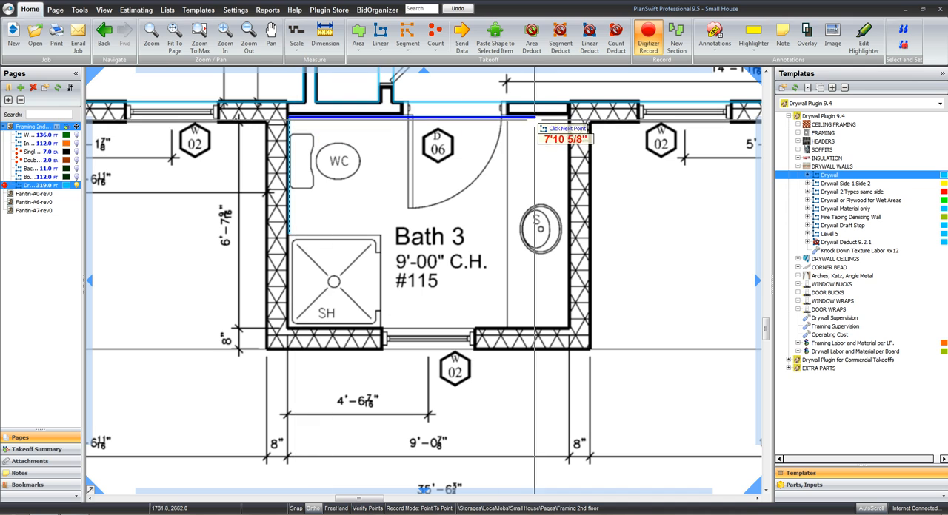
click(566, 118)
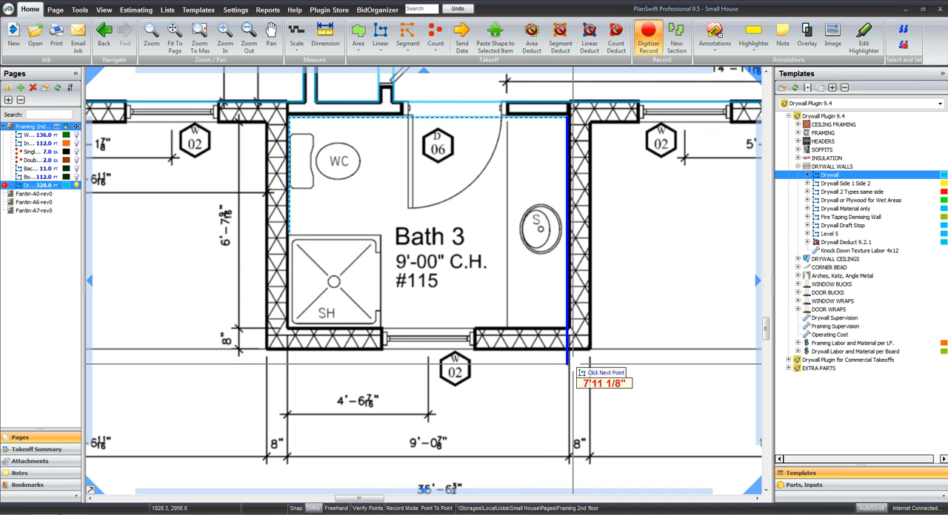
click(568, 326)
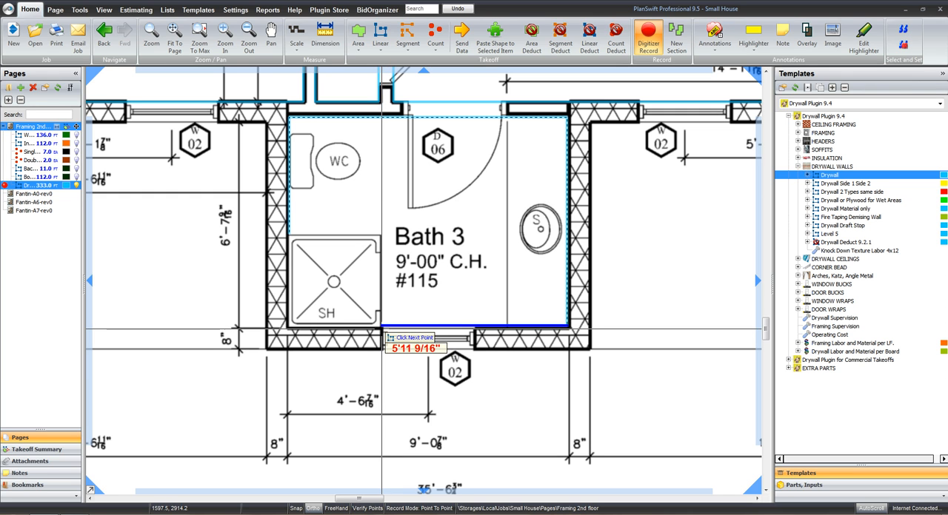
scroll(527, 226, down, 4)
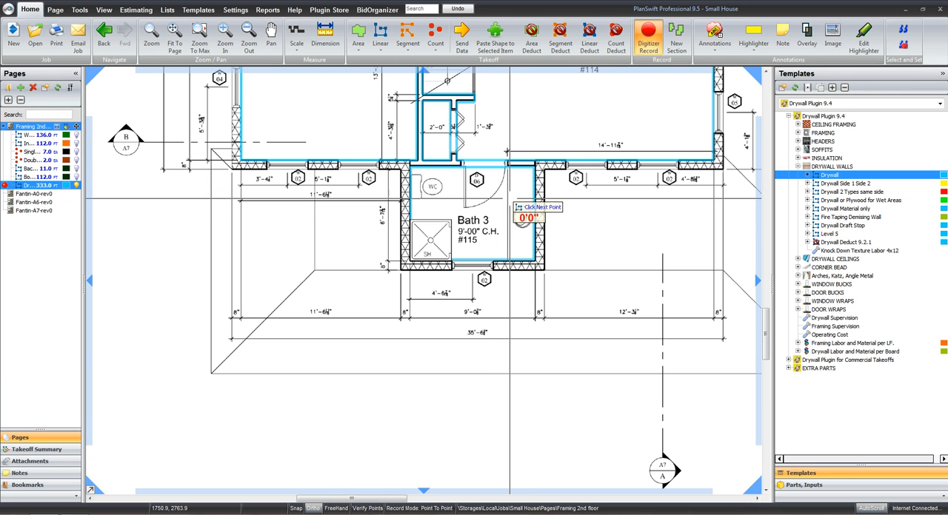
drag(512, 256, 497, 316)
key(Escape)
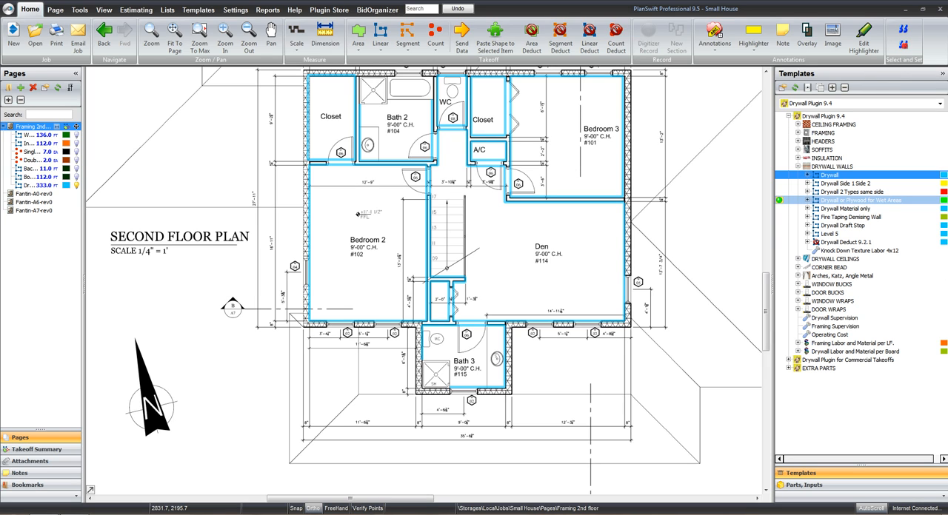
Start a Drywall or Plywood for Wet Areas takeoff and name it Drywall Wet Areas
double_click(859, 200)
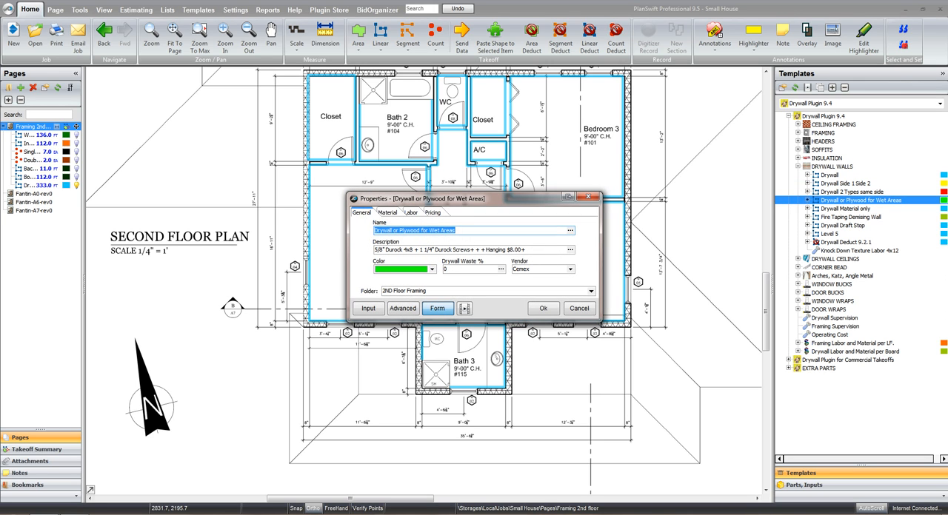
drag(393, 230, 458, 230)
text(Weta )
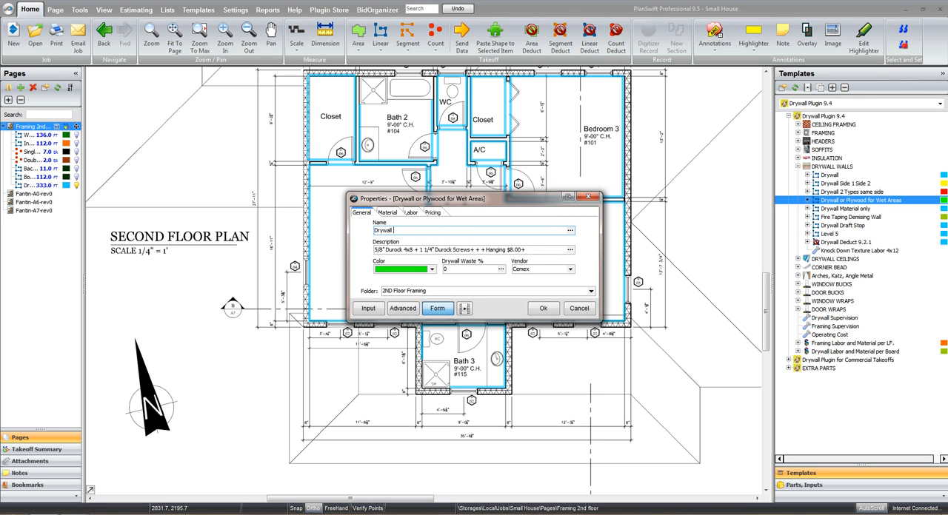
text(Areas)
Set the wet-area material to 1/2" Durock with a drywall height of 9, and start recording
click(387, 213)
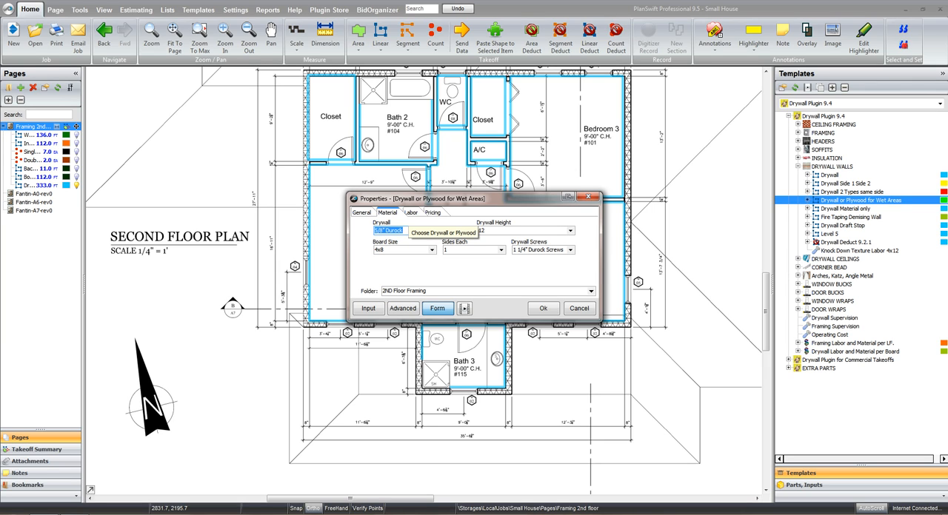
text(du)
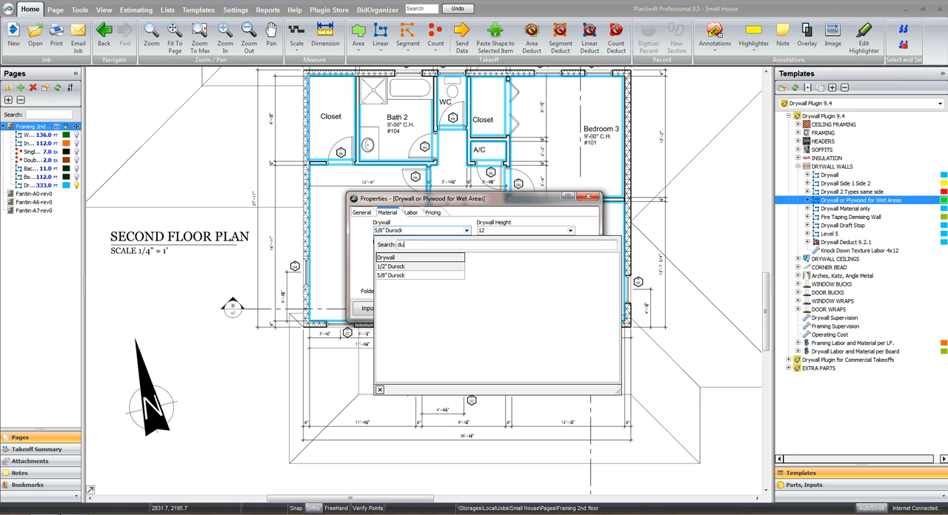
key(Return)
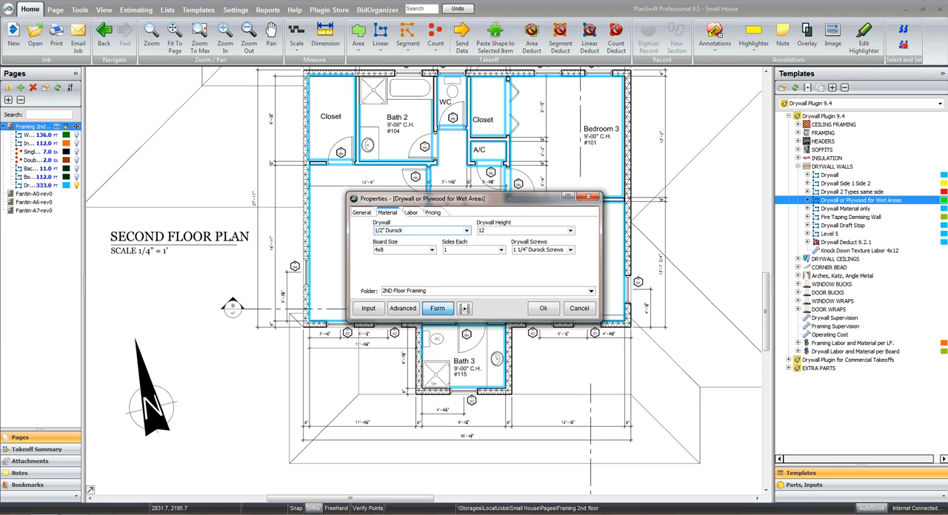
key(Tab)
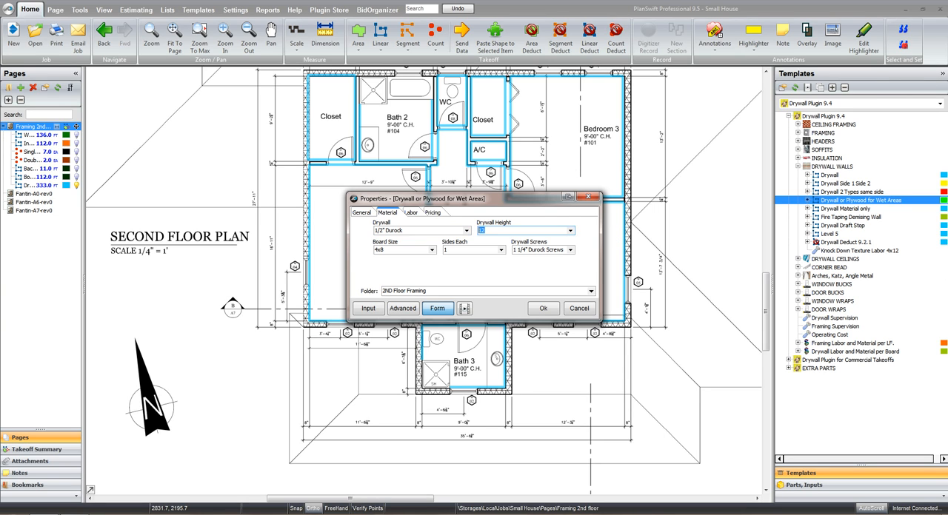
text(9)
key(Tab)
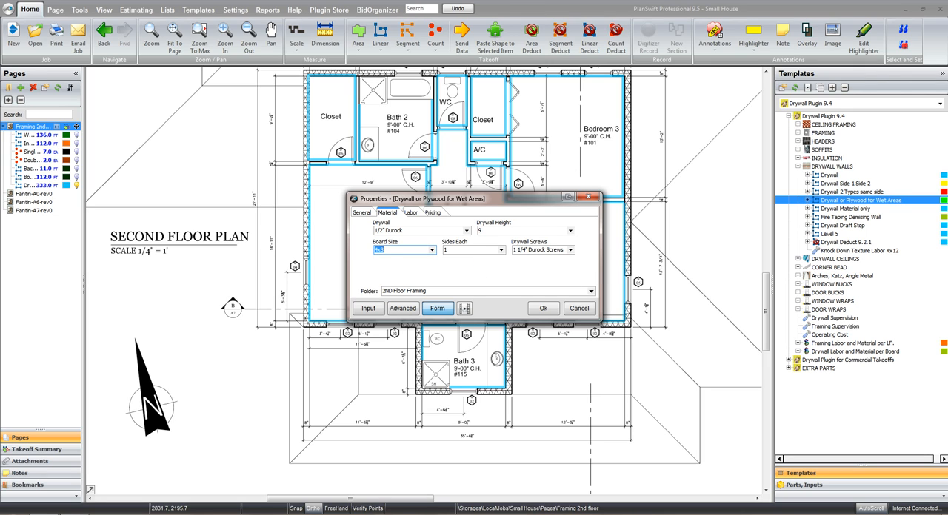
key(Tab)
key(Tab)
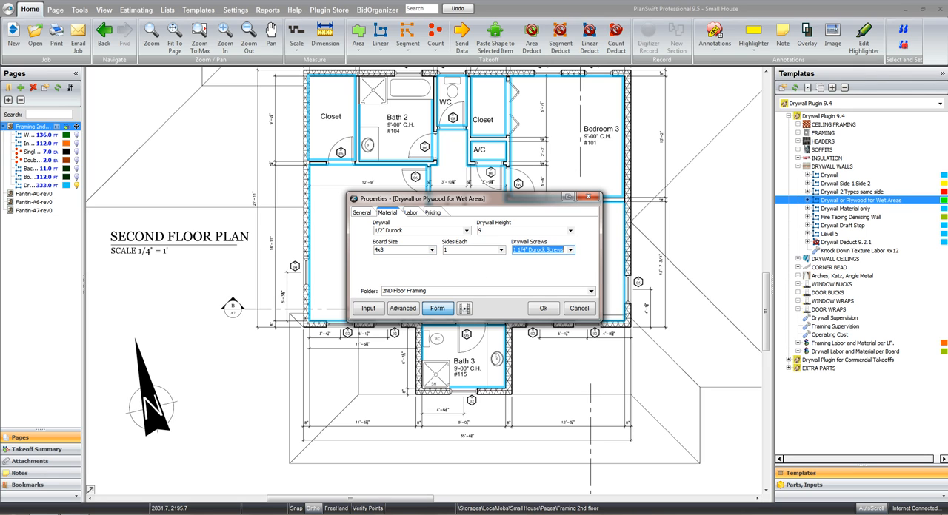
key(Tab)
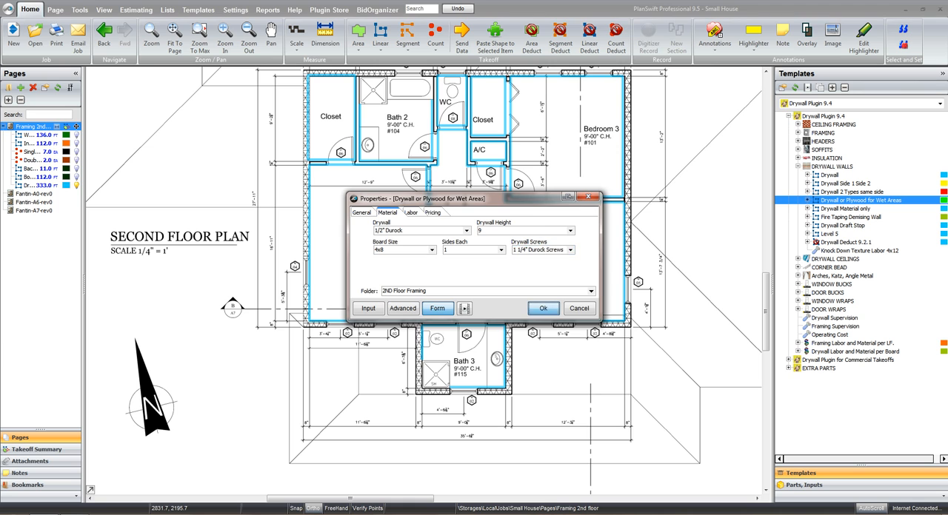
key(Return)
Trace wet-area board along the two exterior walls of the Bath 3 shower, about 3 ft each
scroll(501, 312, up, 3)
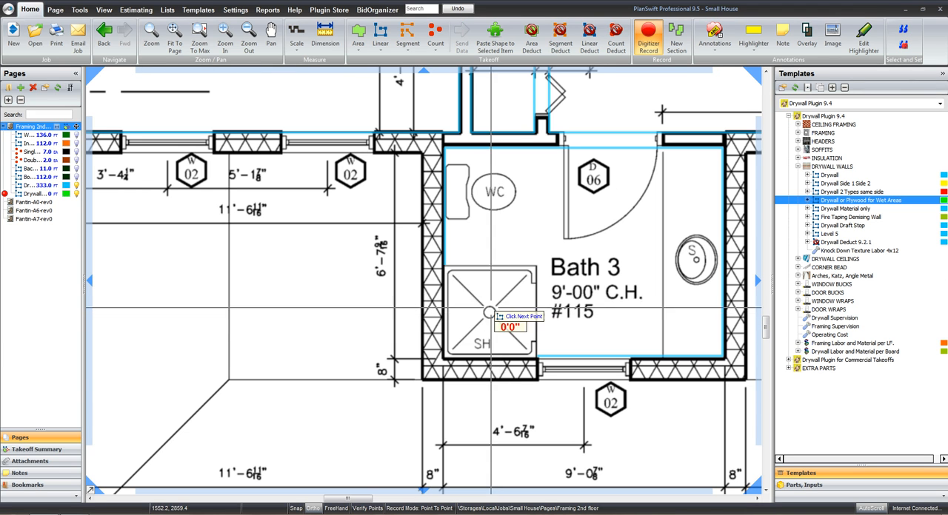
click(443, 265)
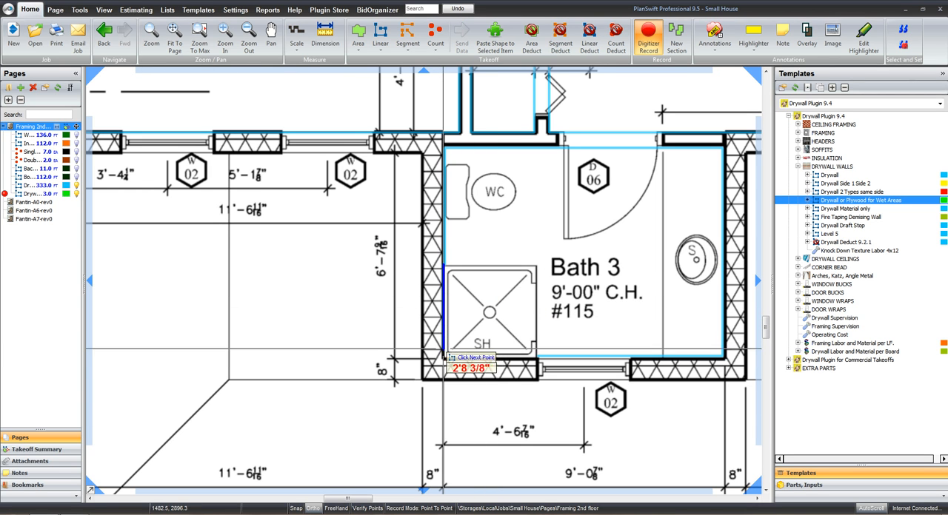
click(443, 358)
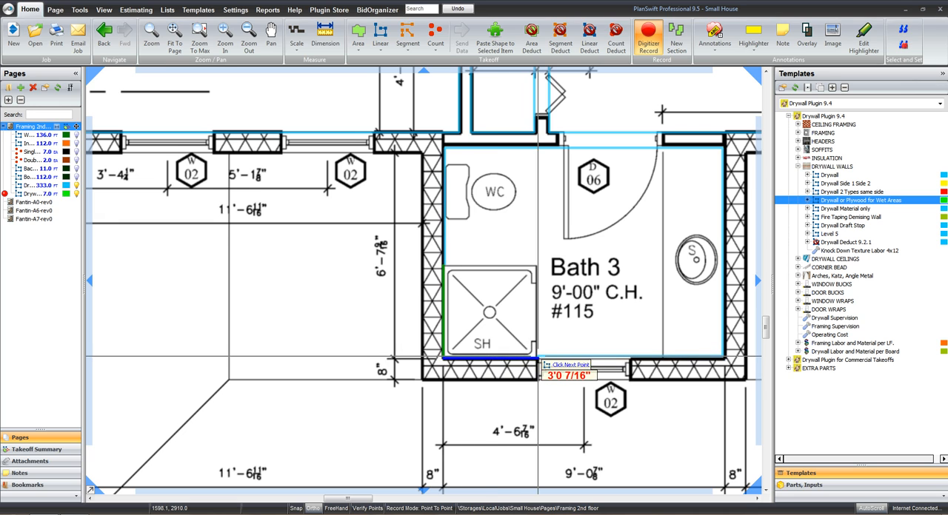
click(538, 360)
scroll(541, 195, down, 3)
scroll(351, 303, up, 2)
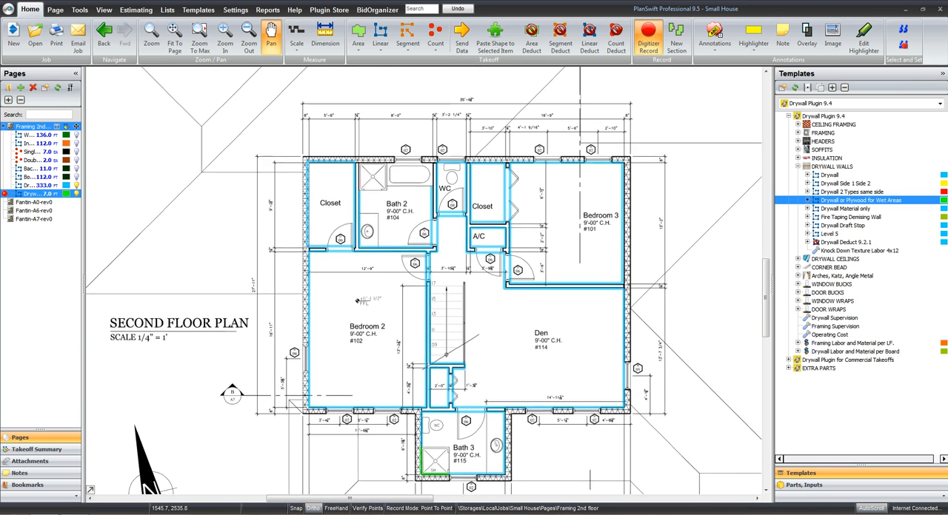
Trace wet-area board along the three Bath 2 walls around the shower and tub, about 8 ft across the exterior wall, and stop recording
scroll(373, 177, up, 4)
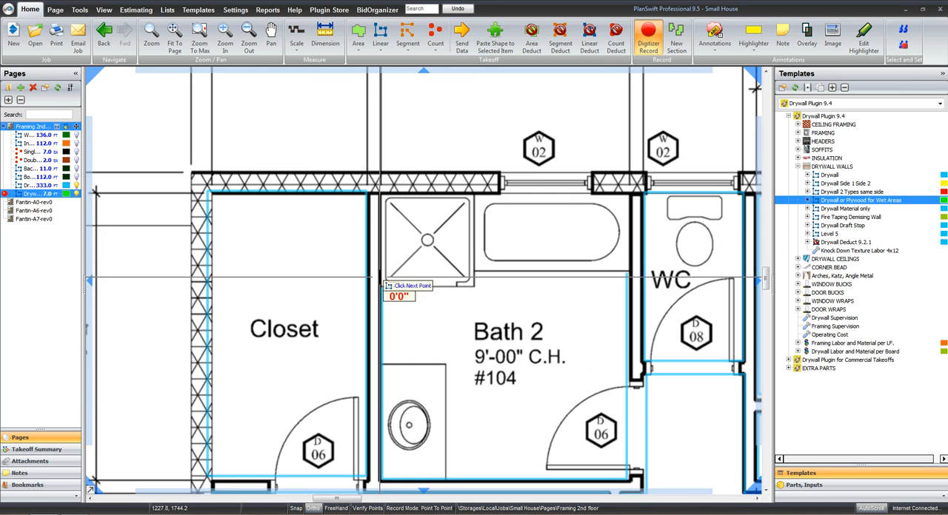
click(382, 289)
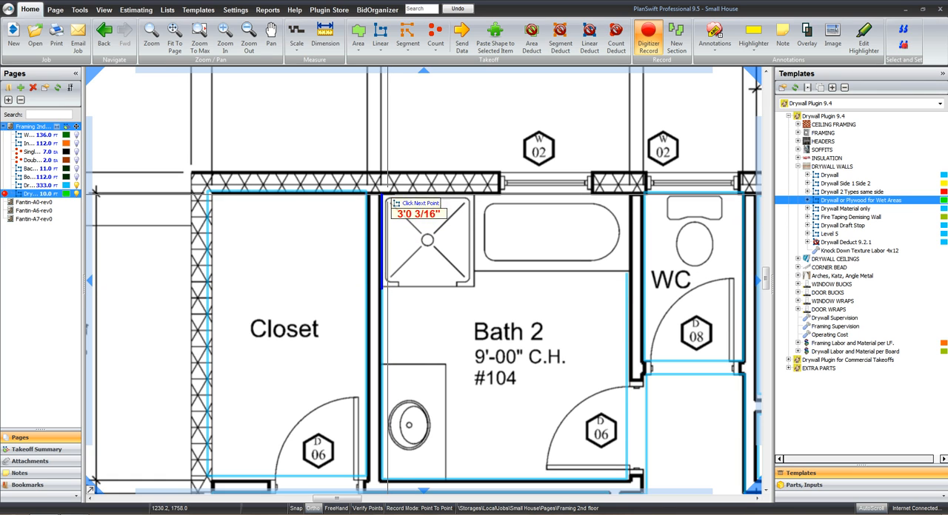
click(384, 195)
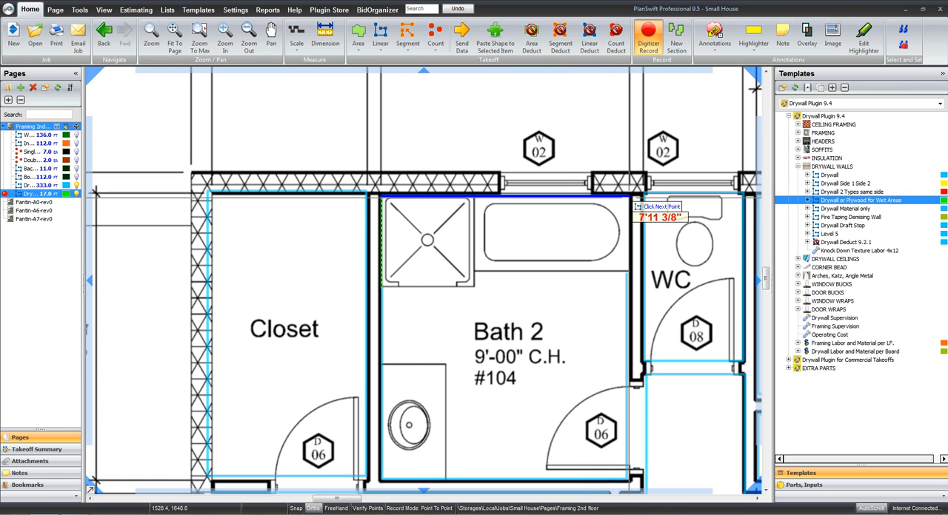
click(631, 197)
double_click(630, 272)
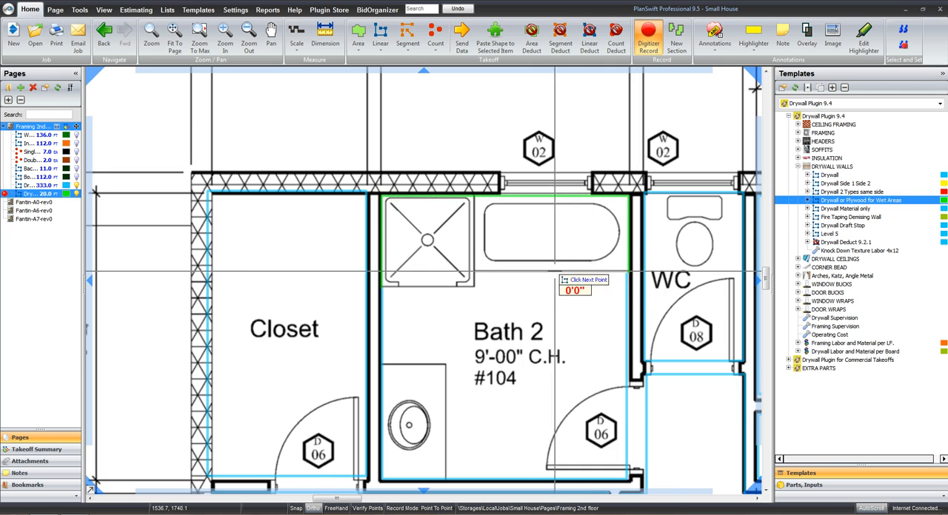
scroll(555, 271, down, 4)
key(Escape)
drag(526, 348, 408, 251)
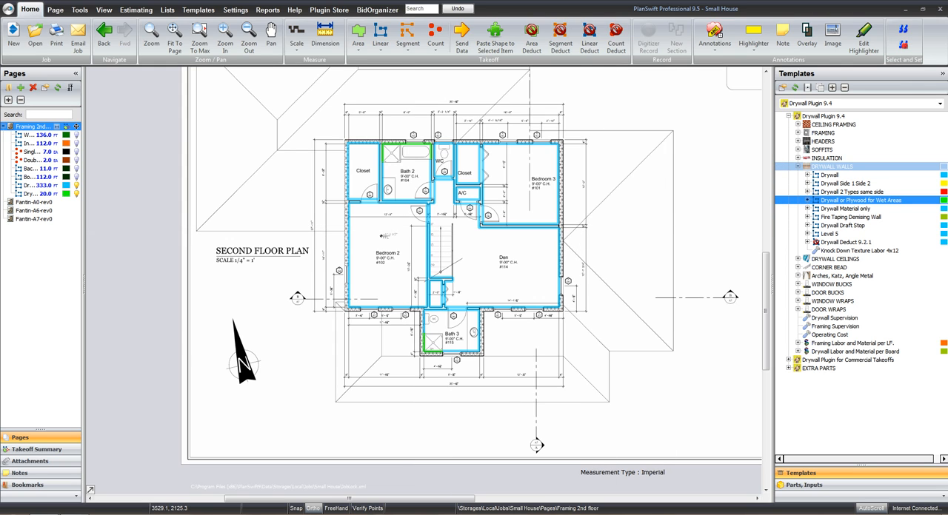
Start a Drywall + Labor ceiling takeoff named Drywall Ceilings, keeping the 5/8" FC Type X material, and begin recording
click(798, 166)
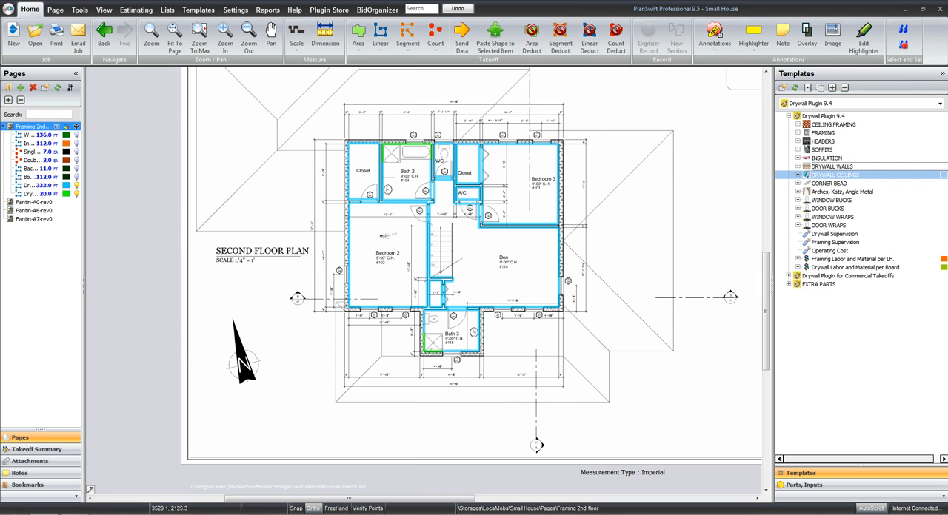
click(799, 175)
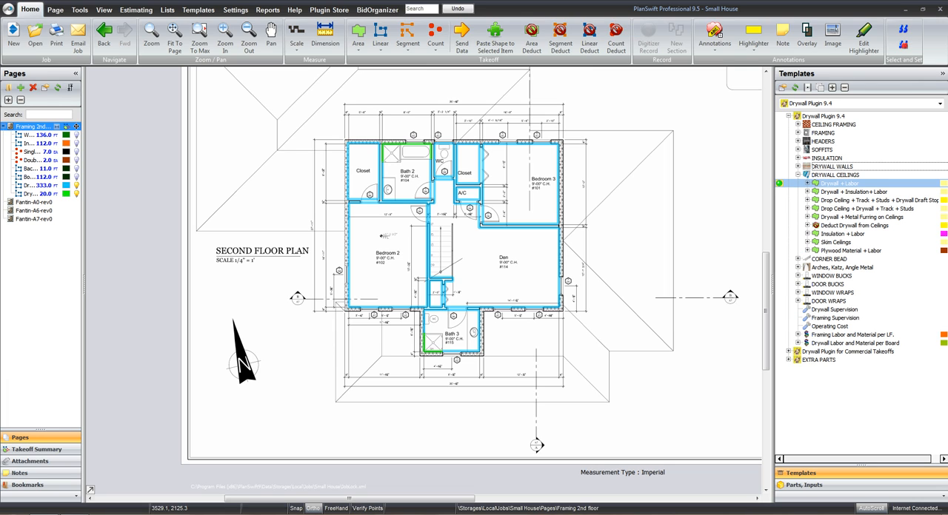
click(779, 183)
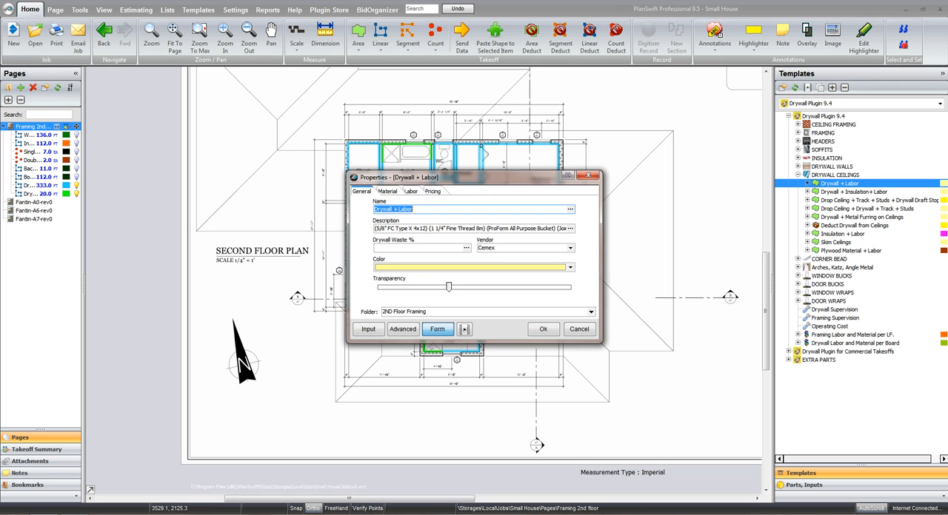
drag(413, 209, 394, 210)
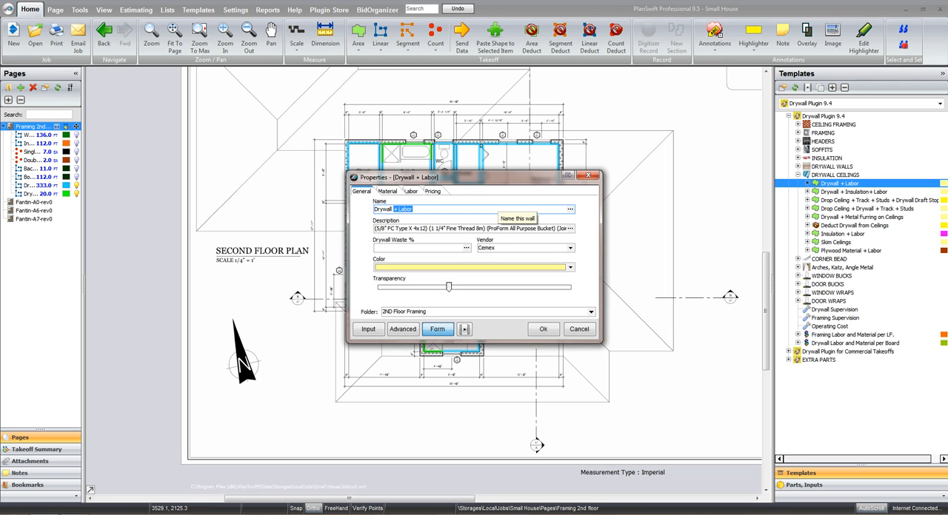
text(Cei)
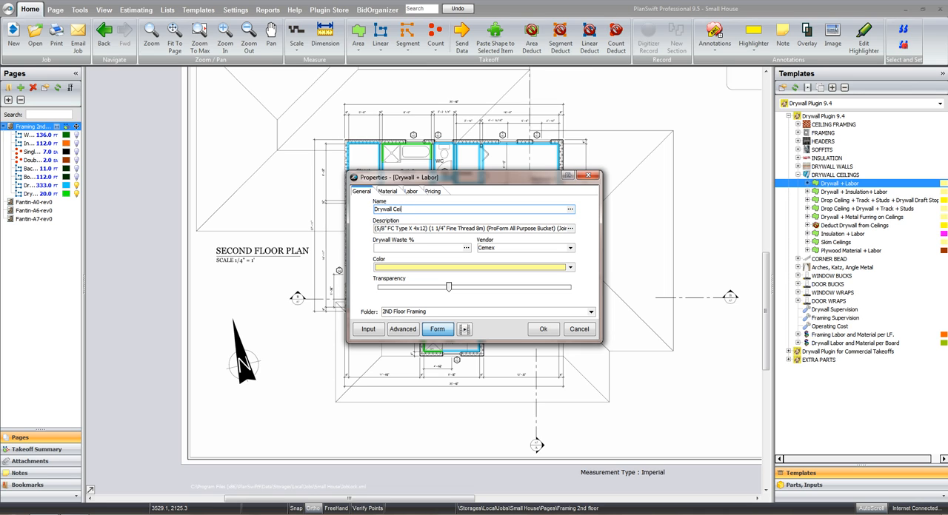
text(lings)
key(ctrl+Tab)
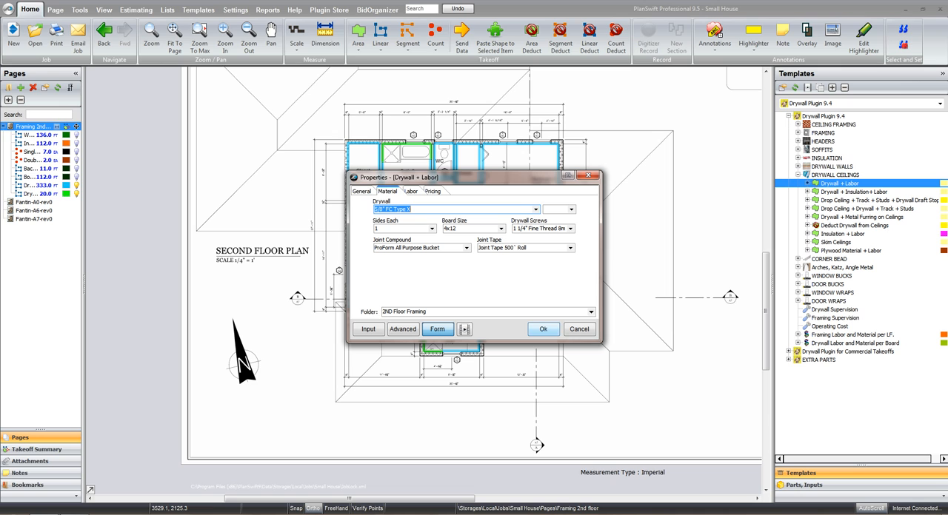
click(543, 329)
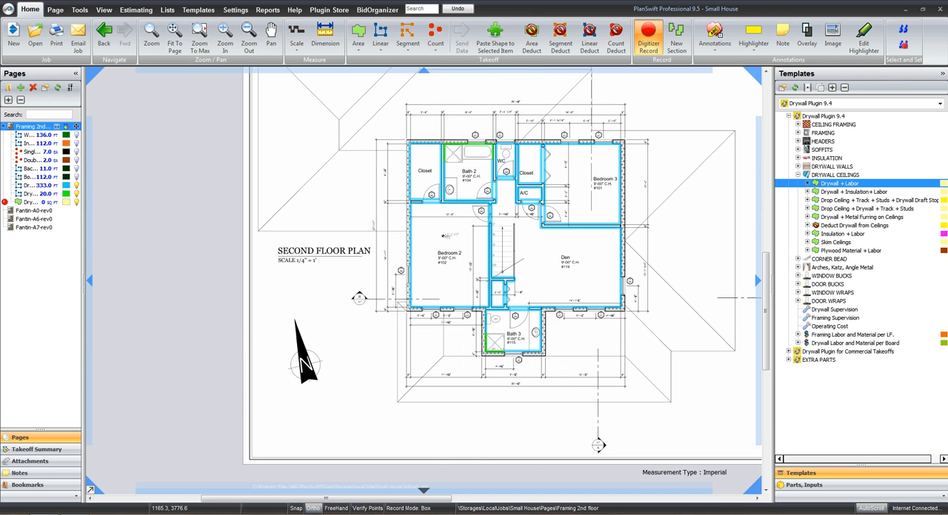
Trace the ceiling area point to point along the second floor's exterior walls, including the Bath 3 projection, and stop recording
click(420, 509)
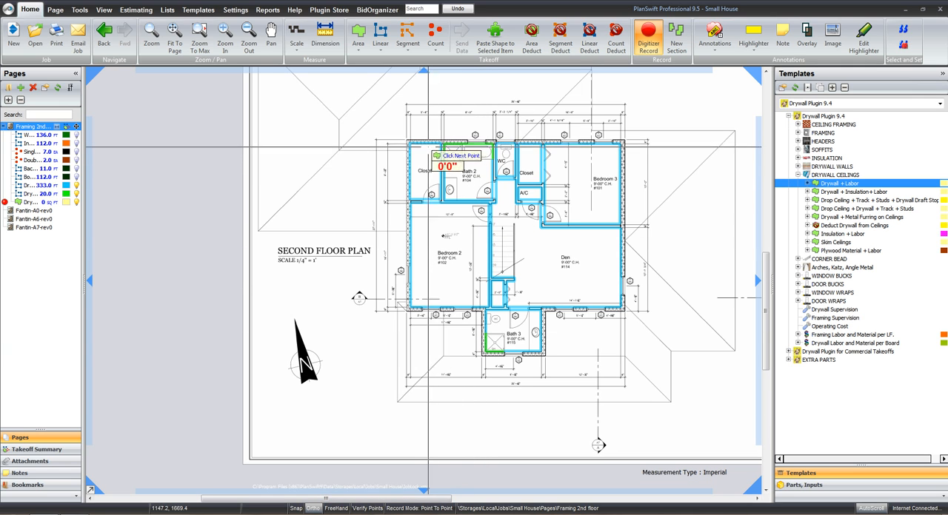
click(410, 144)
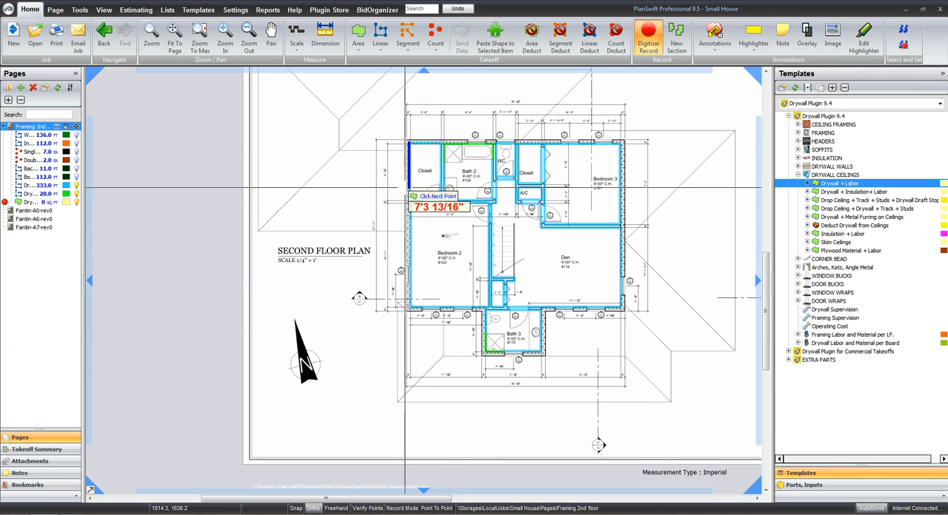
click(409, 308)
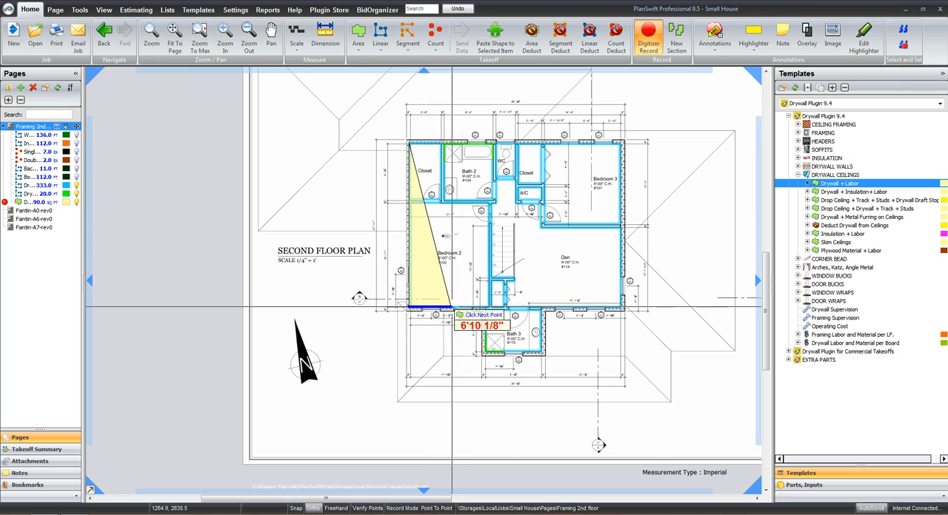
click(486, 308)
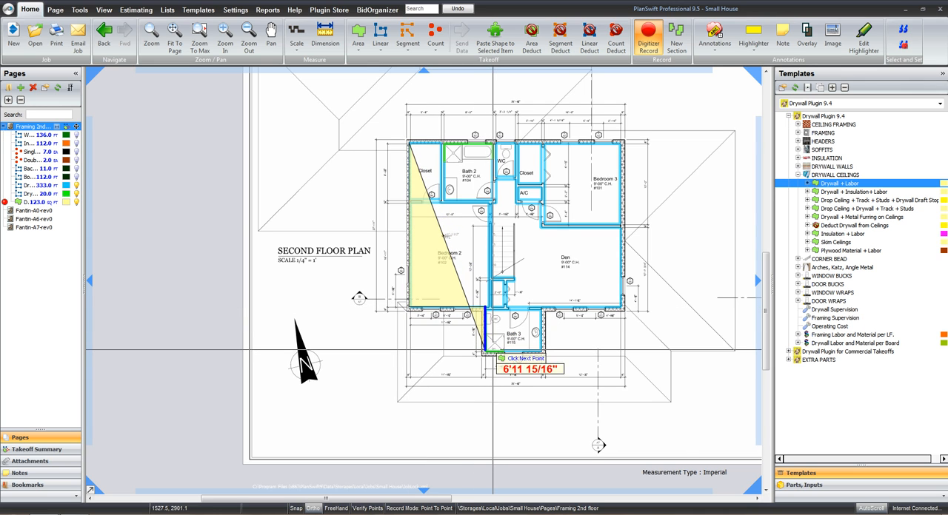
click(485, 352)
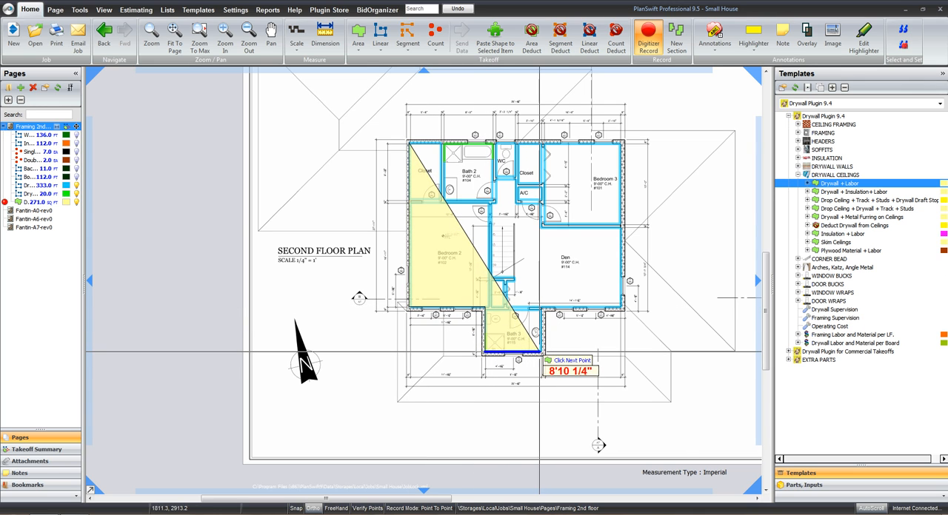
click(543, 353)
click(542, 309)
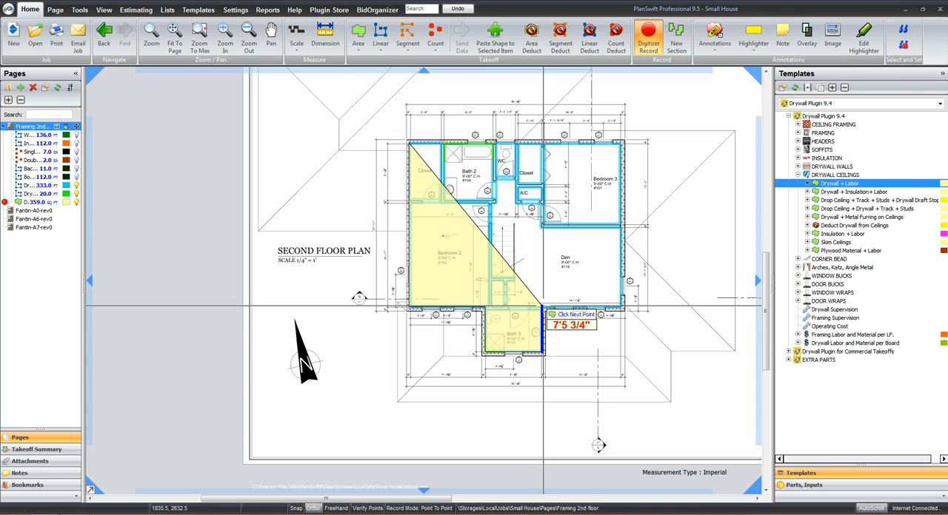
click(621, 306)
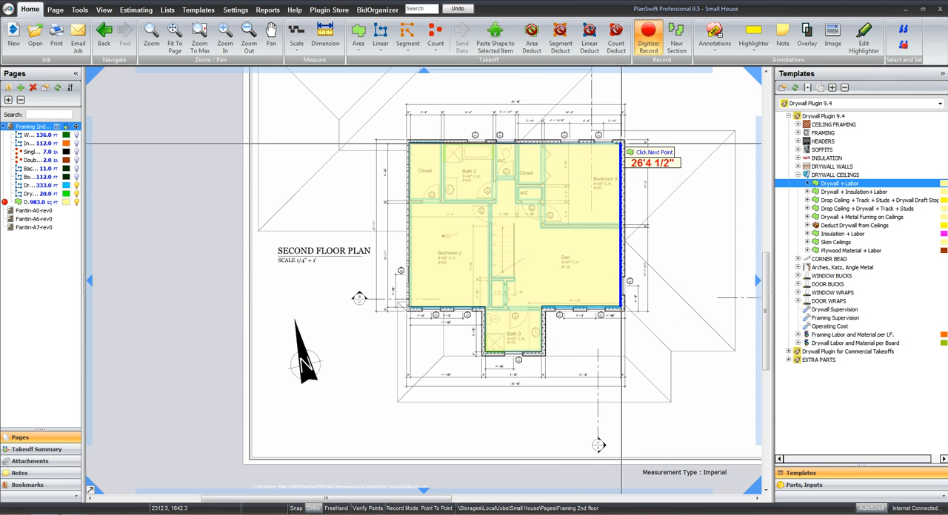
click(622, 142)
key(Escape)
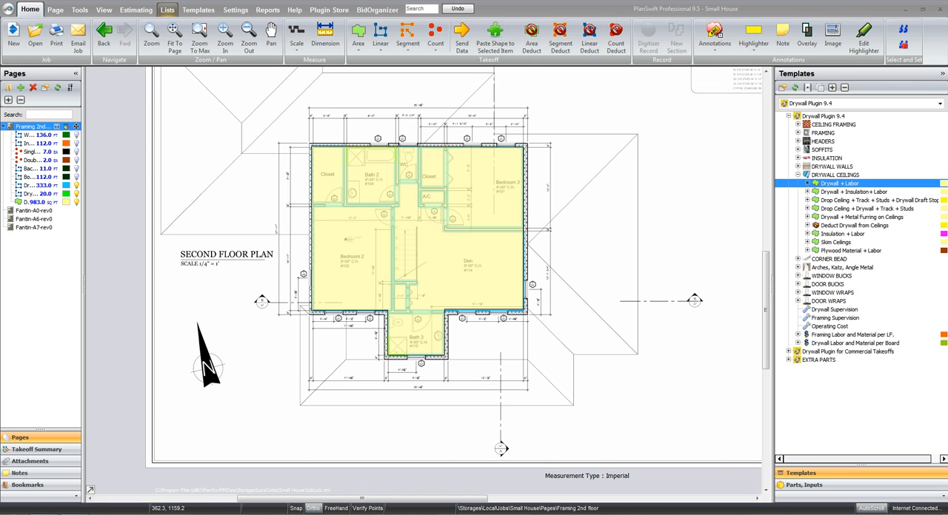
Create a new folder named 2ND Drywall in the estimate's takeoff view
click(136, 10)
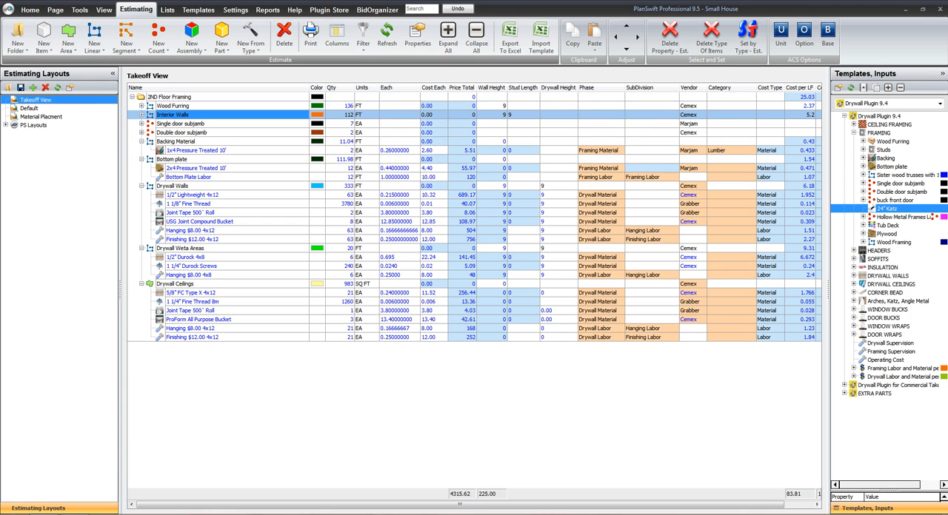
click(17, 37)
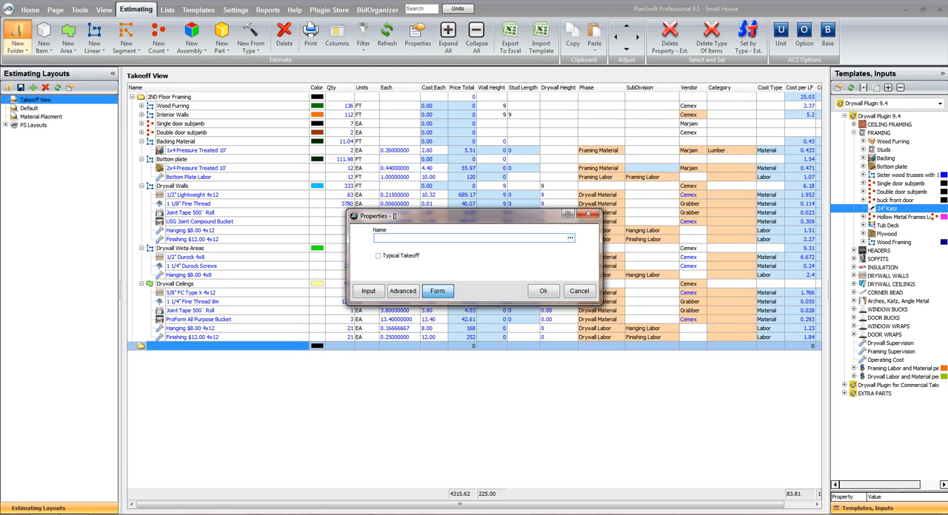
text(Dr)
text(ywall)
text(2)
text(ND)
click(543, 291)
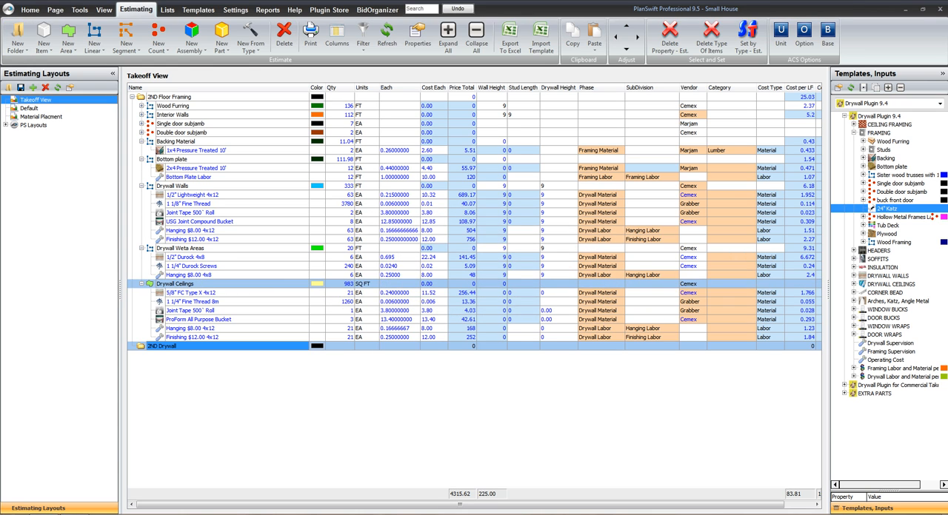
Collapse the item lists of the Drywall Ceilings, wet-area and Drywall Walls takeoffs
key(Left)
key(Up)
key(Up)
key(Up)
key(Left)
key(Left)
key(Up)
key(Up)
key(Up)
key(Up)
key(Up)
key(Up)
key(Up)
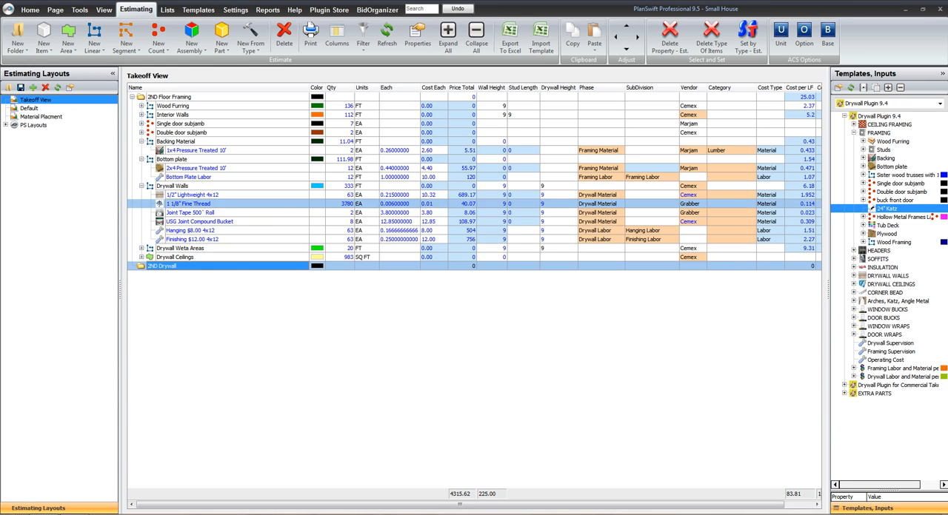
key(Left)
Move the Drywall Walls, wet-area and Drywall Ceilings takeoffs into the 2ND Drywall folder
key(Up)
key(Down)
key(Down)
key(Down)
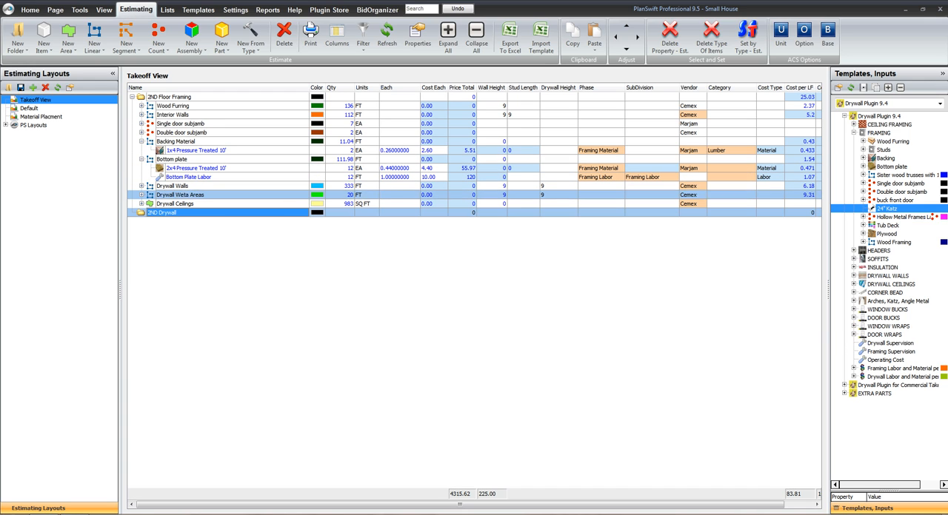
key(Down)
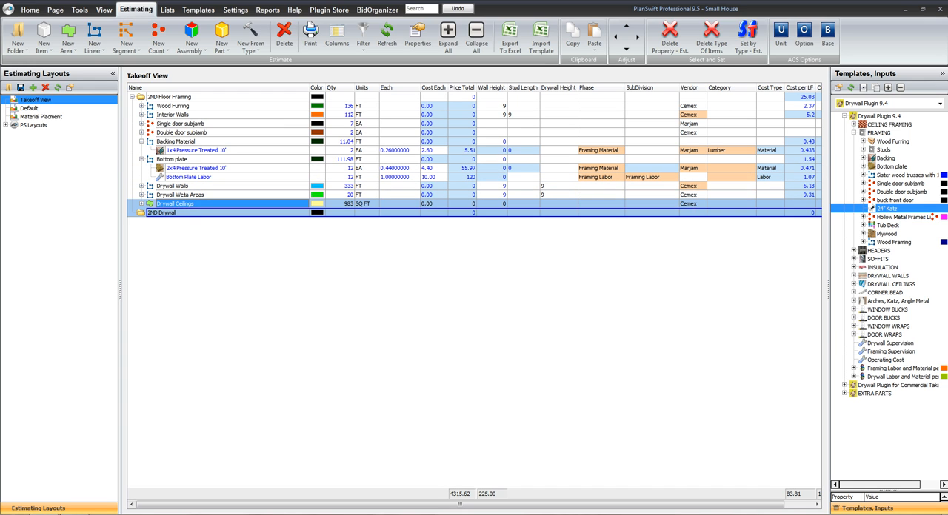
mouse_move(175, 204)
mouse_down()
mouse_move(162, 213)
mouse_move(175, 200)
mouse_move(162, 204)
mouse_move(164, 195)
mouse_up()
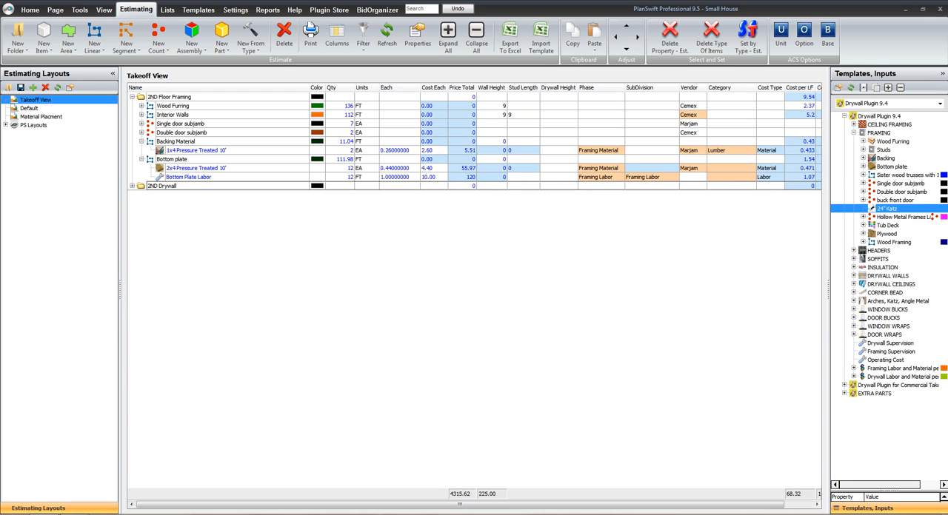
Collapse the Bottom plate and Backing Material takeoffs and the 2ND Floor Framing folder
click(141, 159)
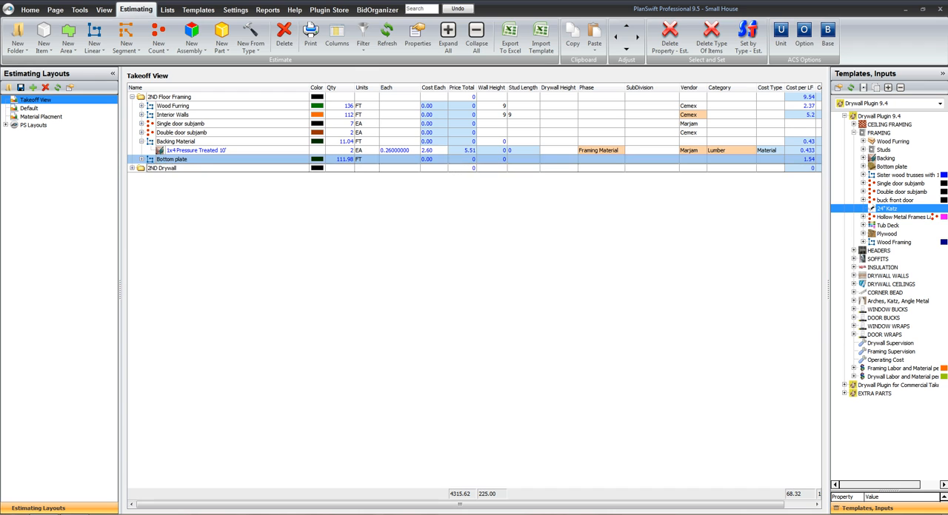
click(141, 142)
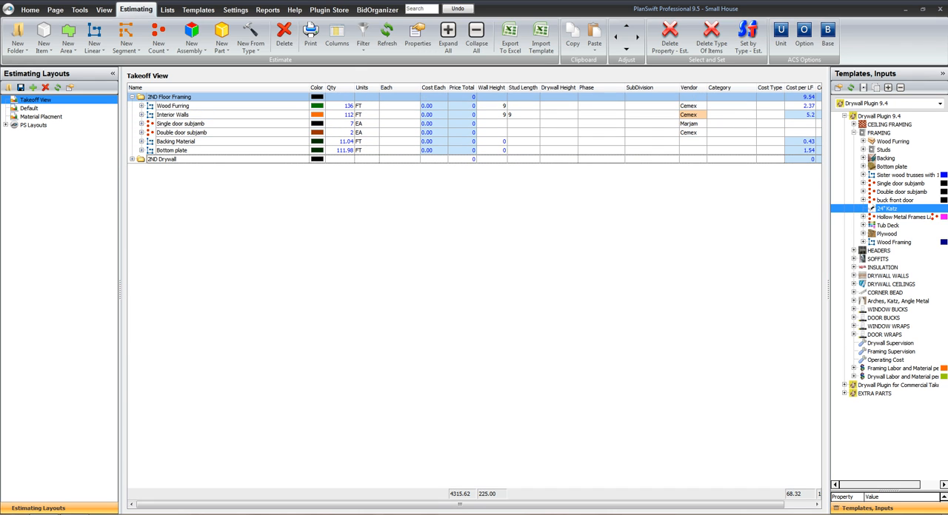
click(132, 97)
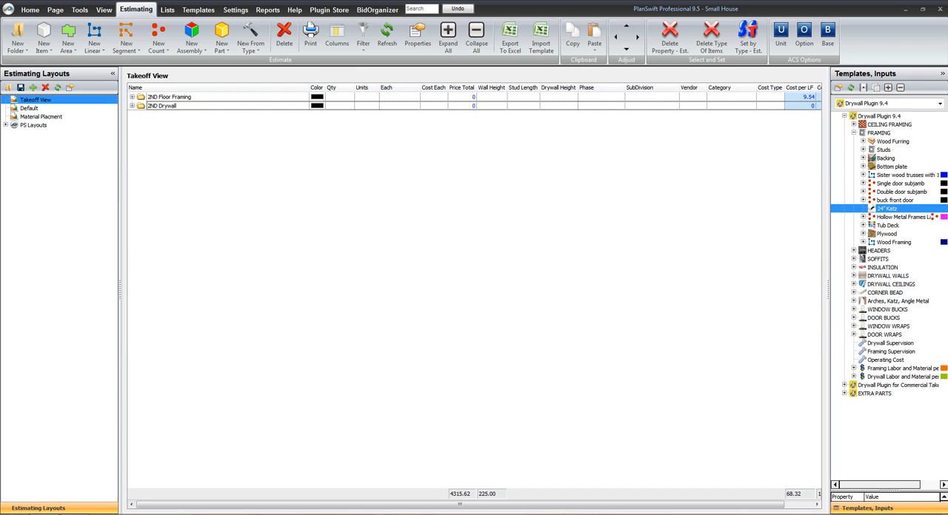
Add the 2ND Drywall folder to the Labor & Material report's folder filter and collapse the 2ND Floor Framing group
click(268, 10)
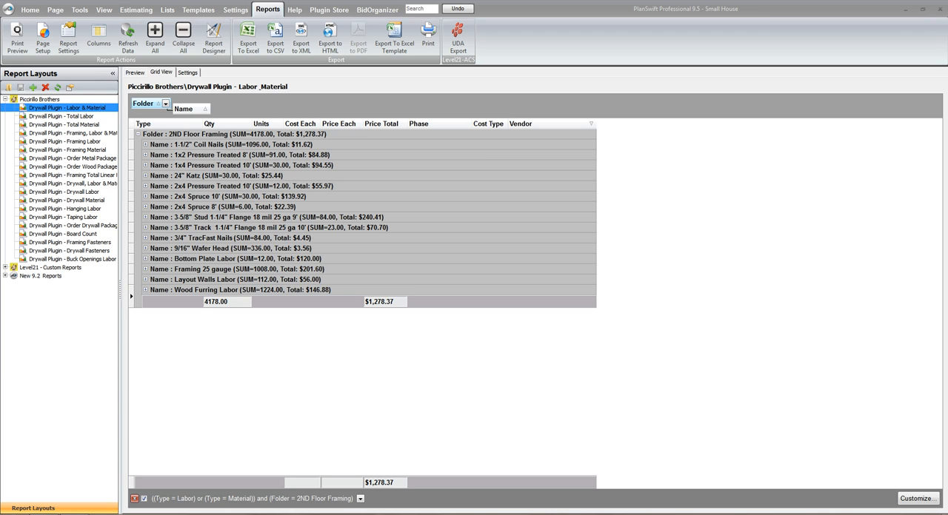
click(166, 104)
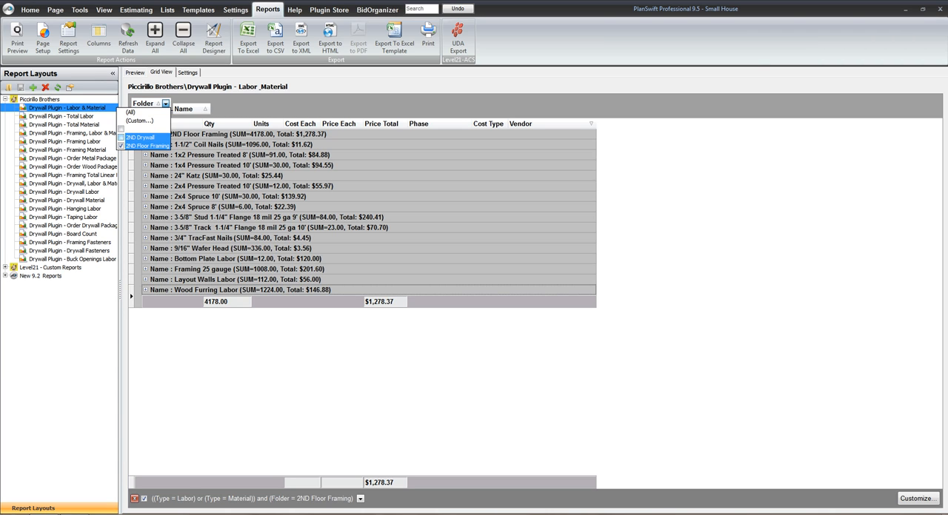
click(121, 138)
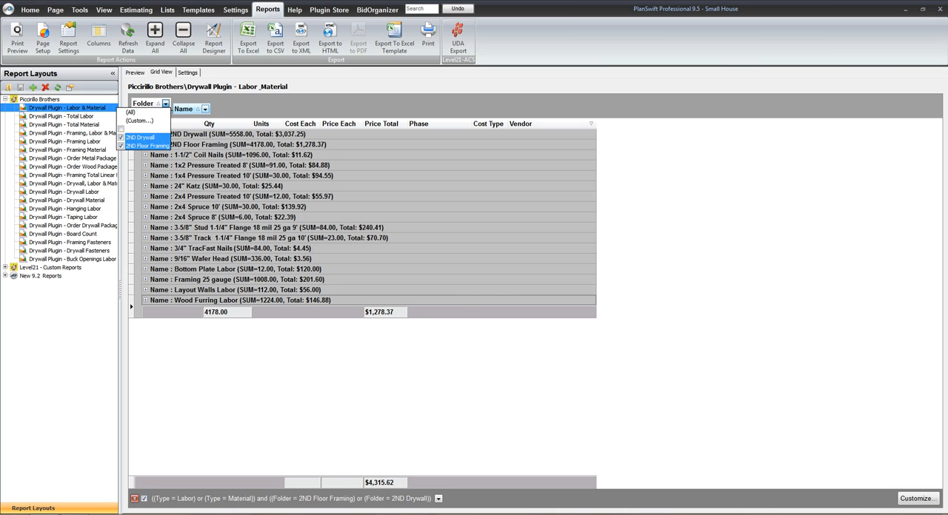
click(205, 109)
click(205, 109)
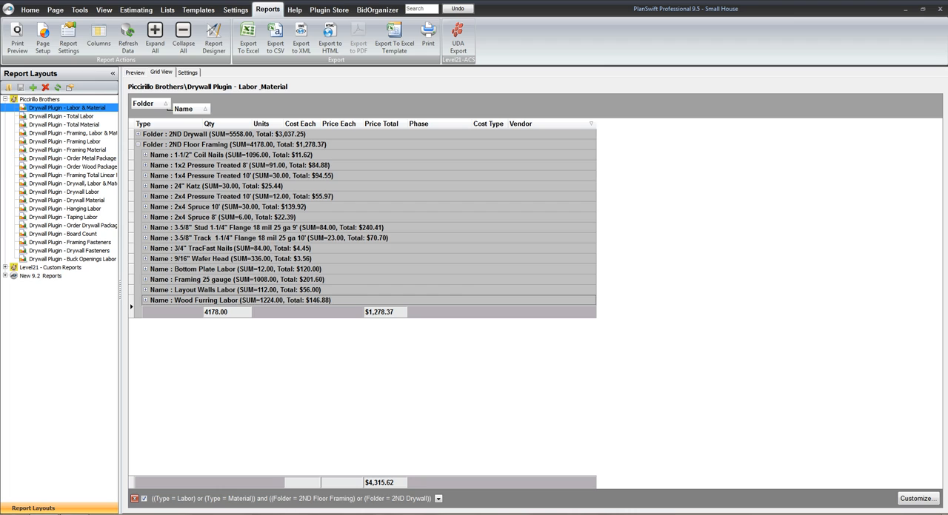
click(138, 144)
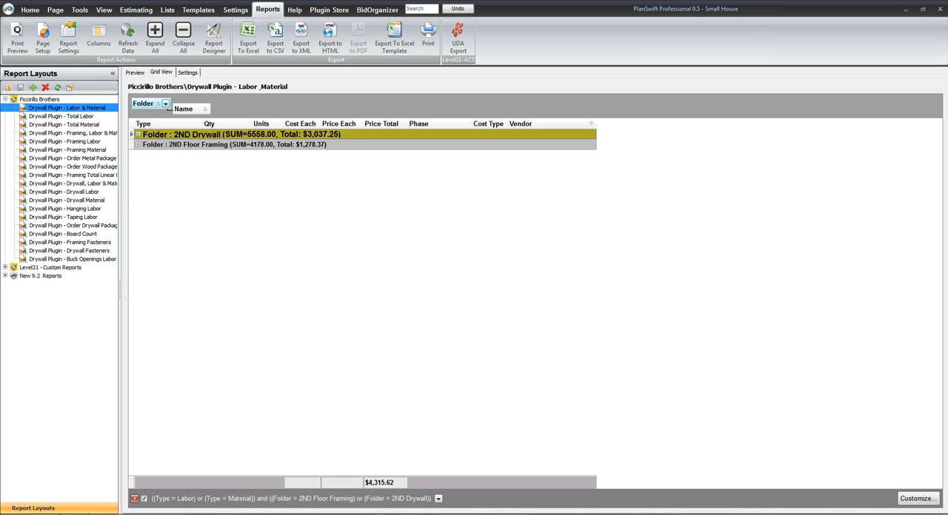
Remove the 2ND Drywall folder from the Labor & Material report's folder filter
click(165, 103)
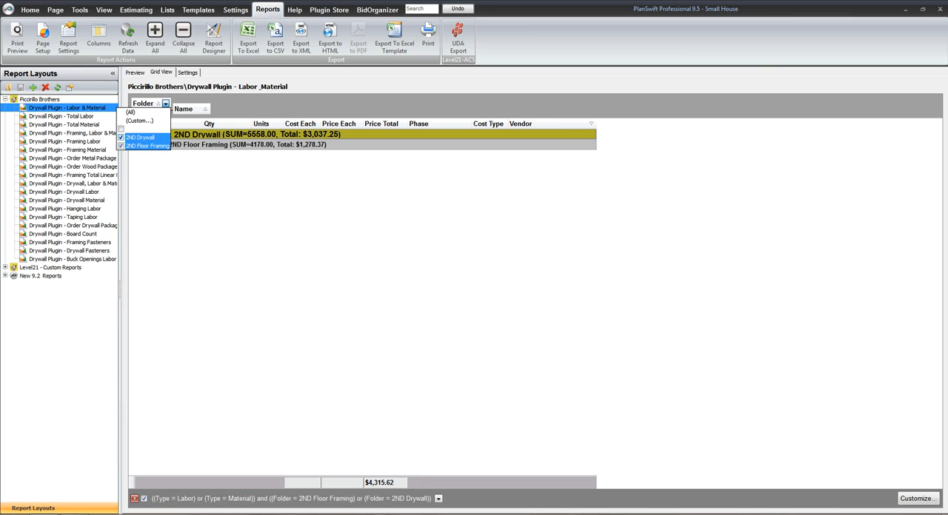
click(121, 137)
click(169, 109)
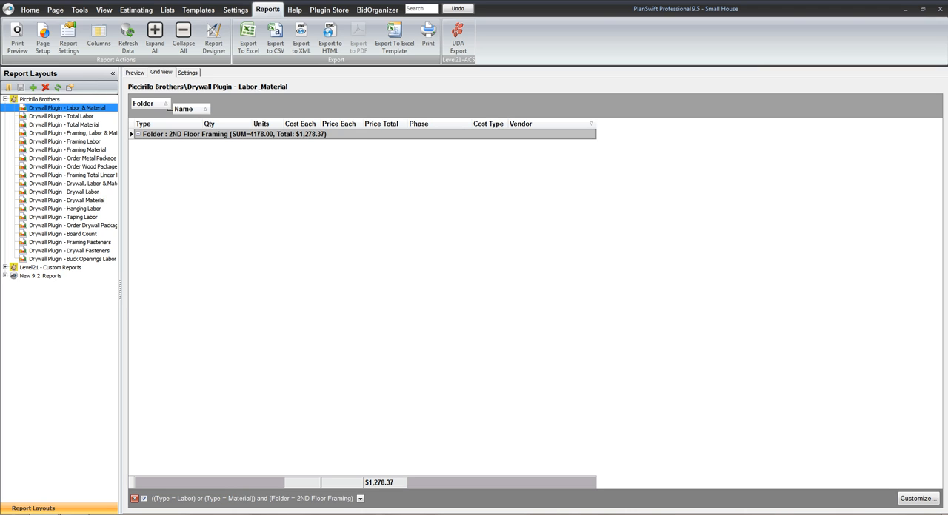
click(138, 134)
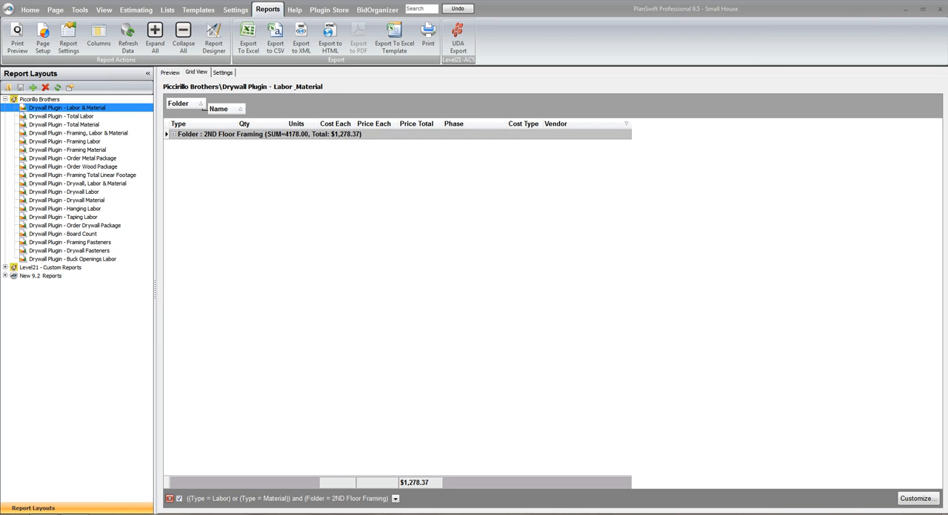
Include the 2ND Drywall folder in the Labor & Material report's folder filter again and expand the 2ND Floor Framing and 2ND Drywall groups
click(200, 104)
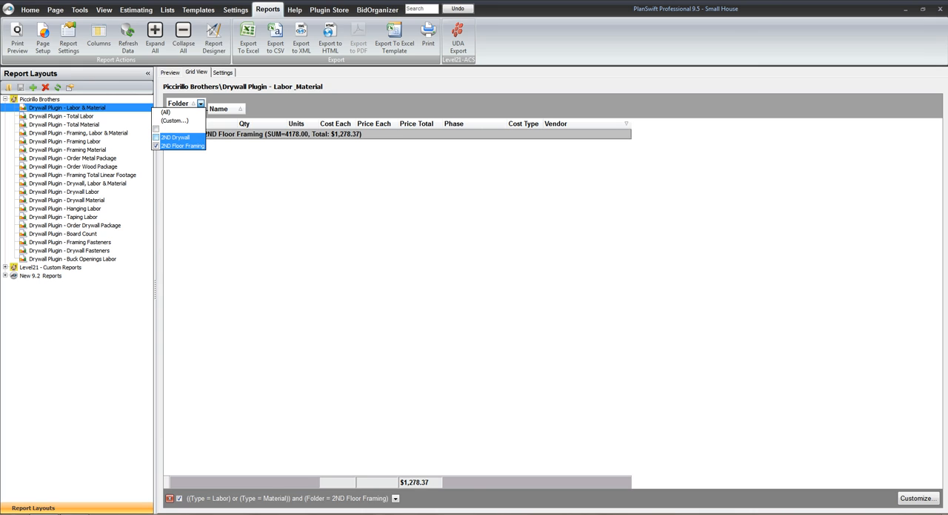
click(156, 137)
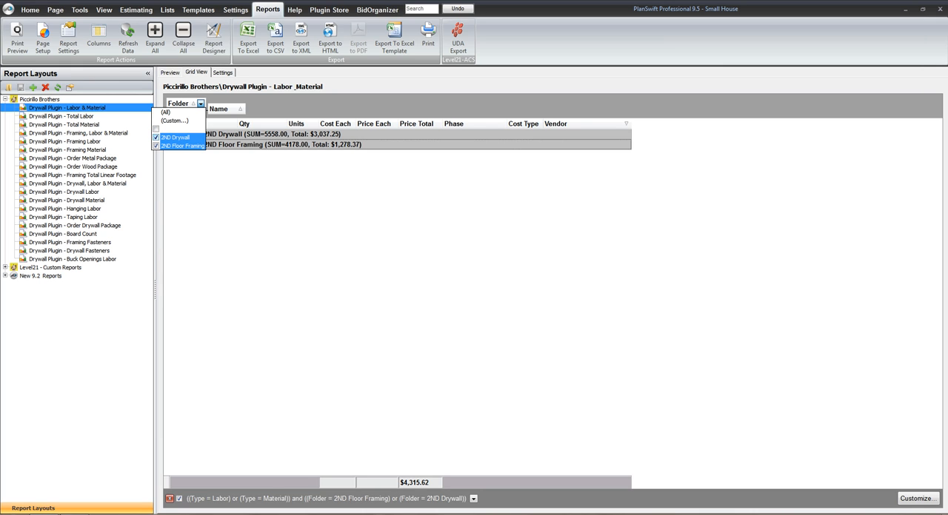
click(201, 103)
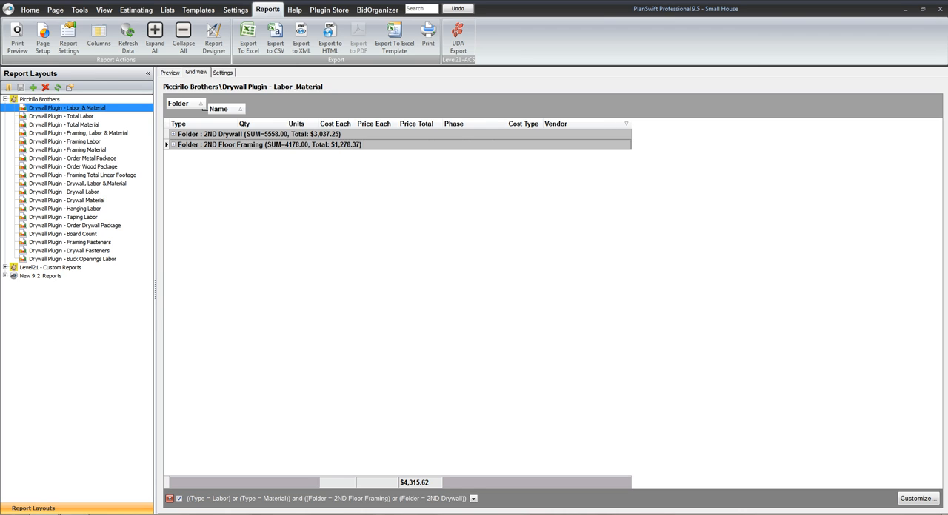
click(173, 144)
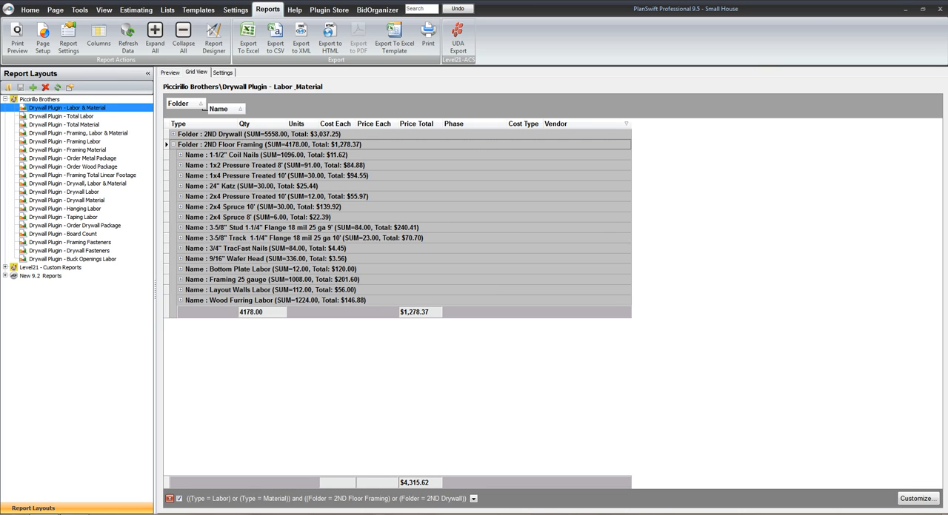
click(173, 135)
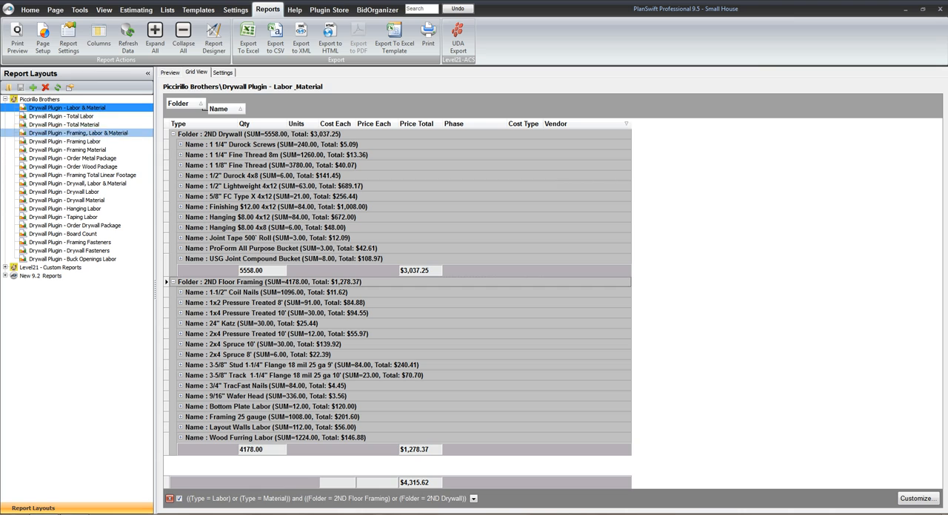
Open the Drywall Plugin - Total Labor report and expand its Labor type with the 2ND Floor Framing and 2ND Drywall folders
click(62, 116)
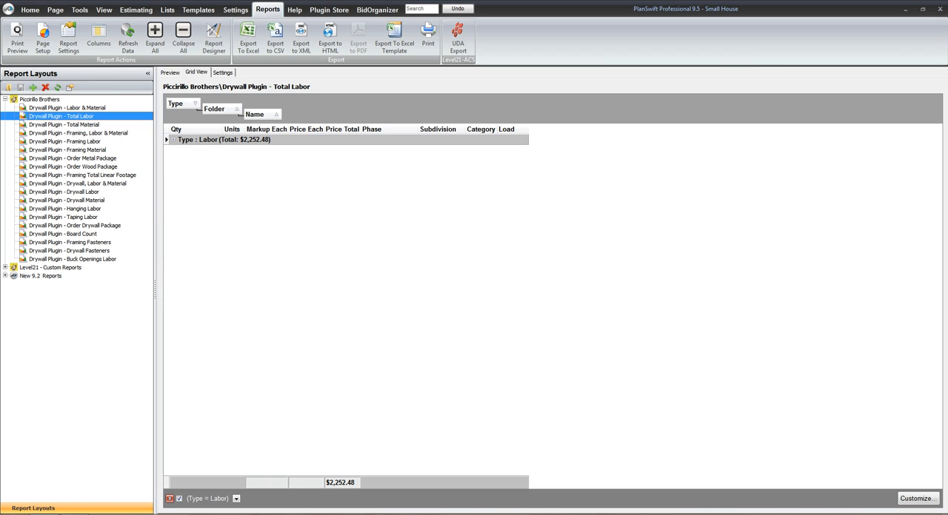
click(173, 140)
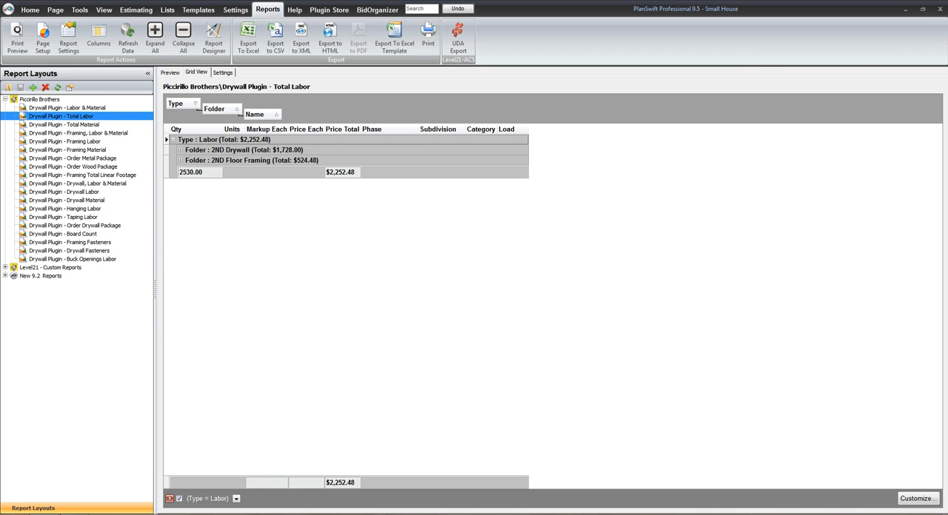
click(181, 150)
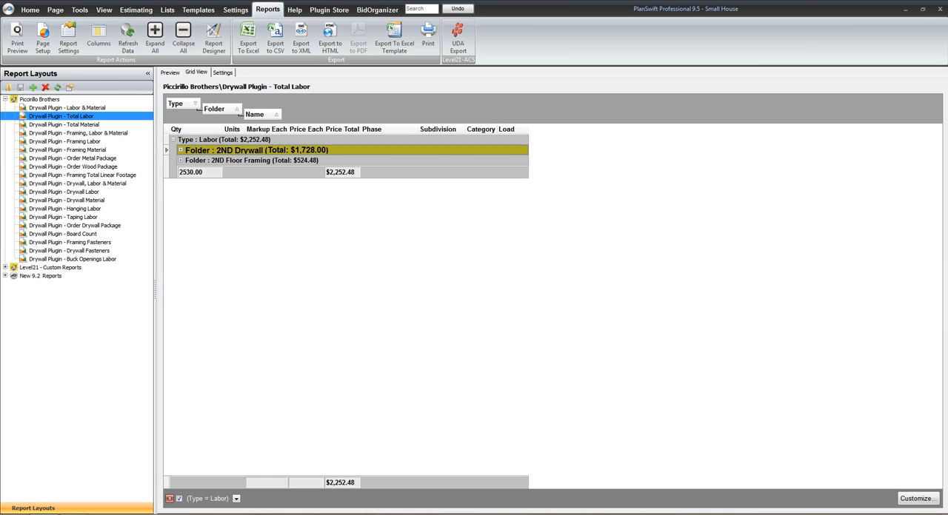
click(252, 161)
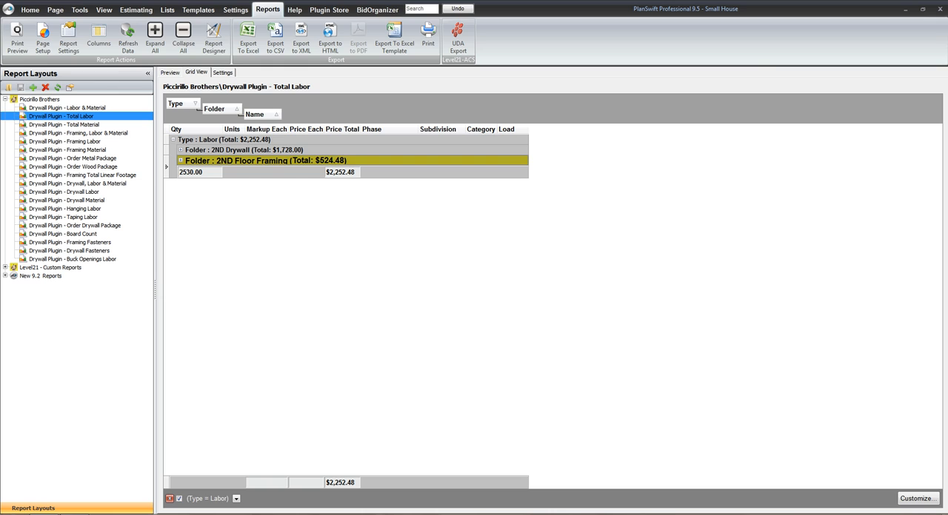
click(181, 160)
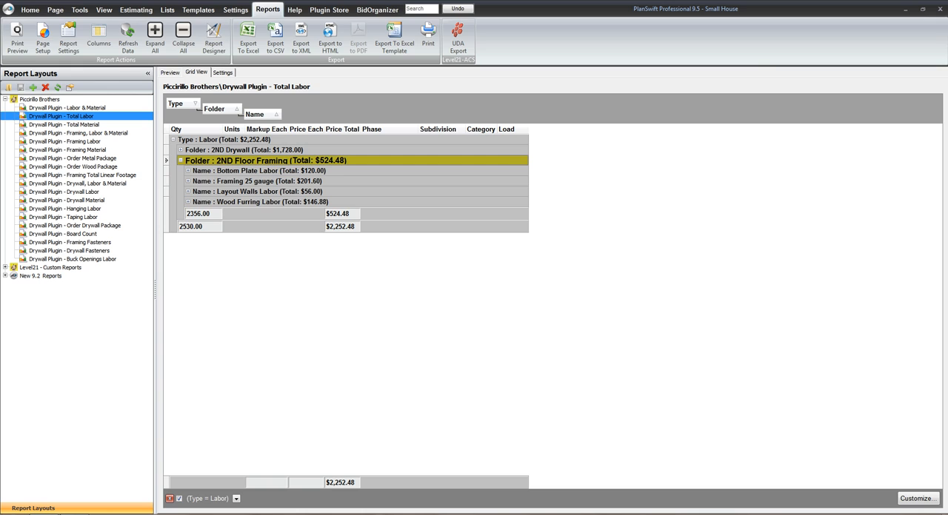
click(180, 151)
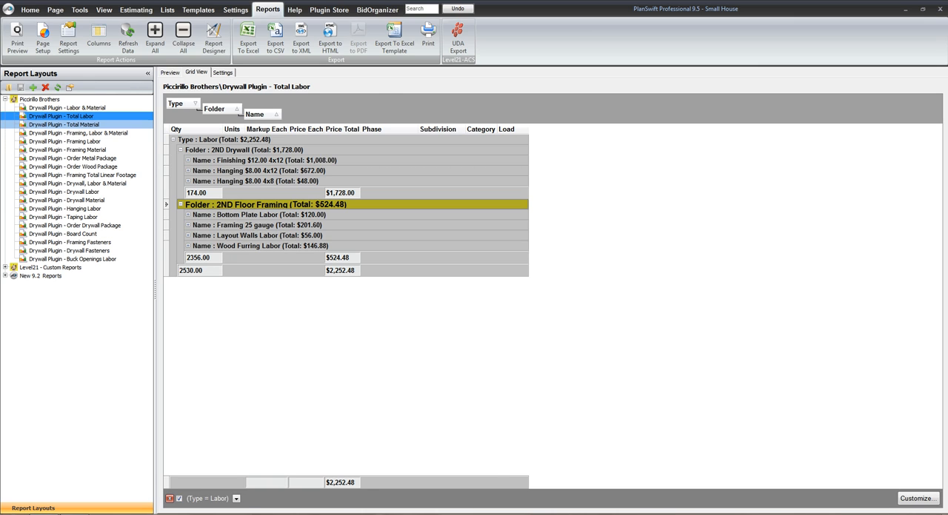
Open the Drywall Plugin - Total Material report and expand its Material type with the 2ND Drywall and 2ND Floor Framing folders
click(64, 124)
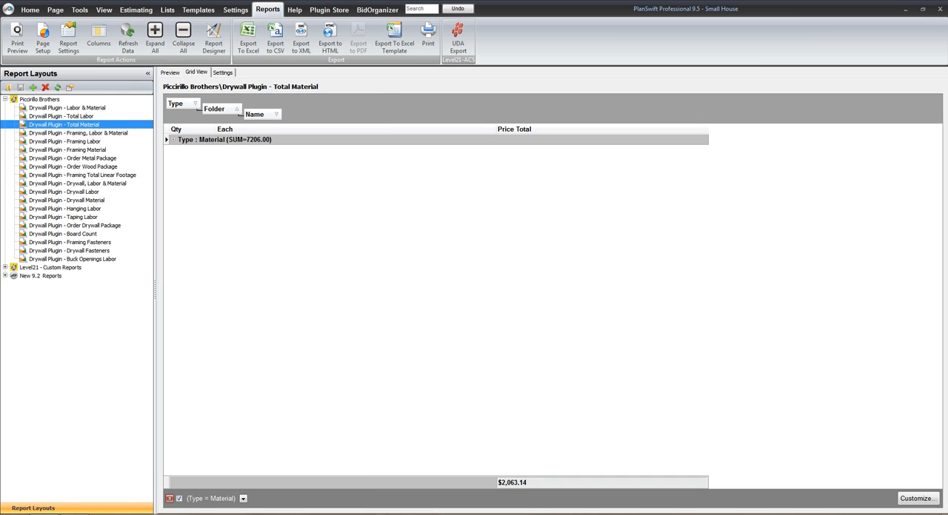
click(173, 140)
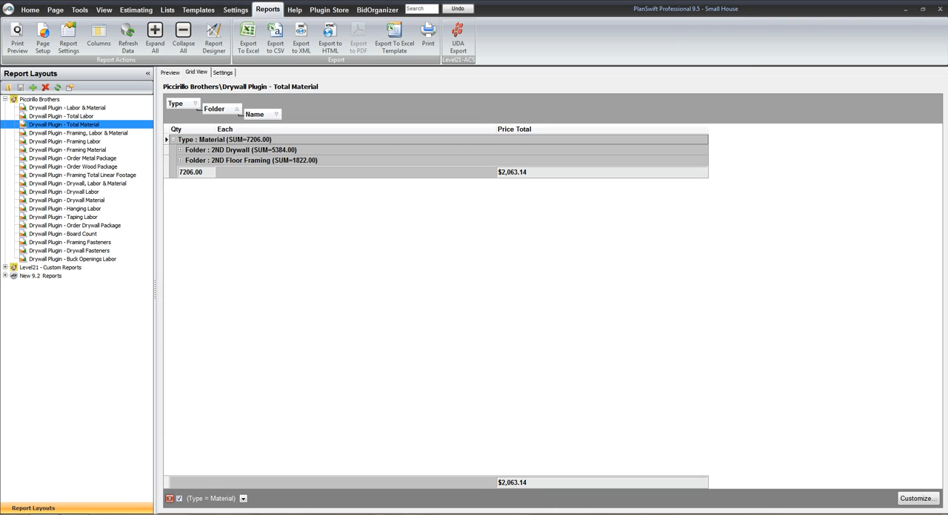
click(181, 150)
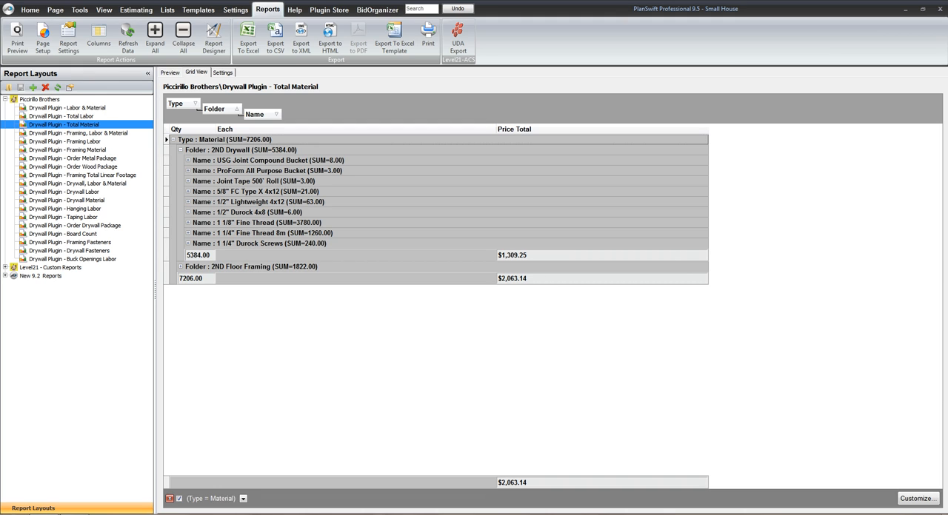
click(181, 267)
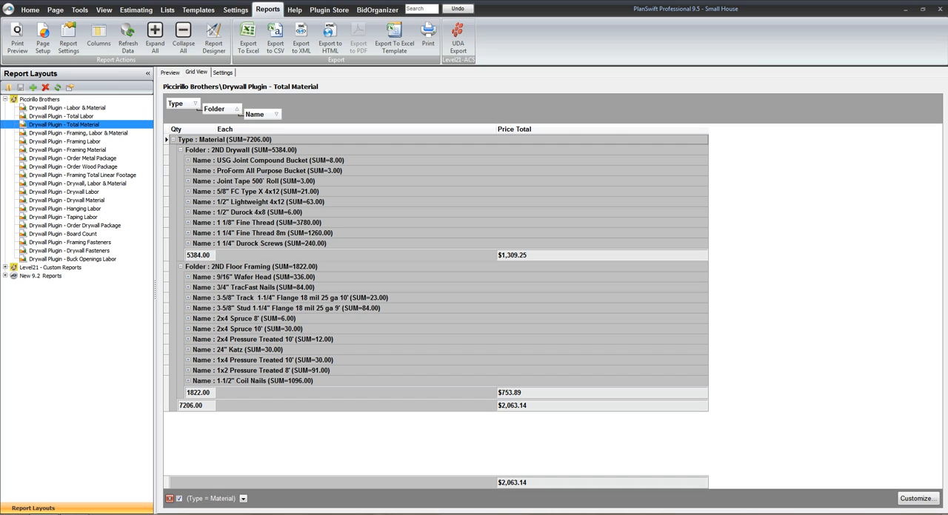
Open the Drywall Plugin - Framing, Labor & Material report and expand its Labor and Material groups
click(78, 133)
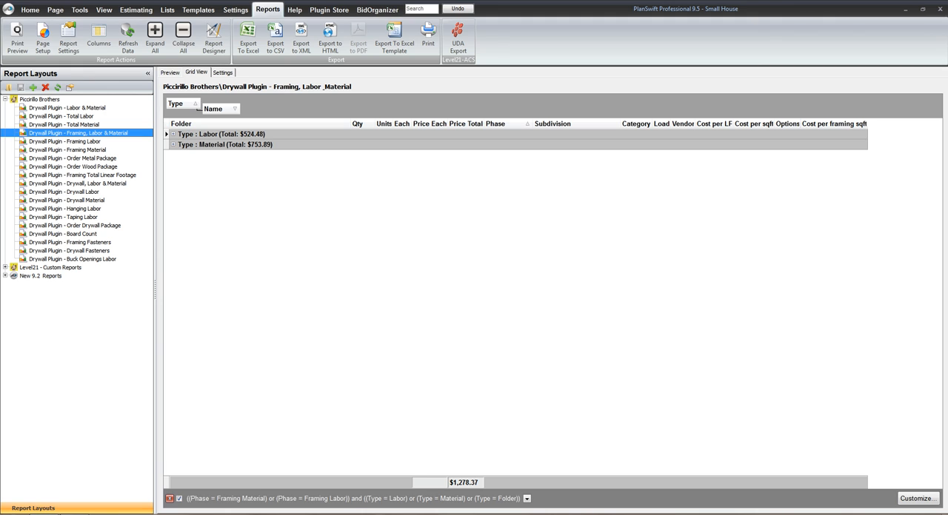
click(174, 134)
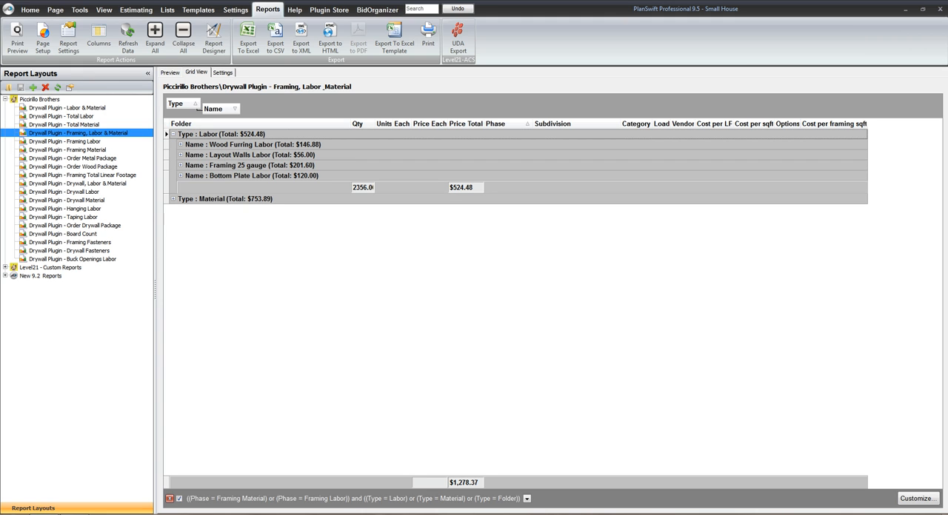
click(173, 199)
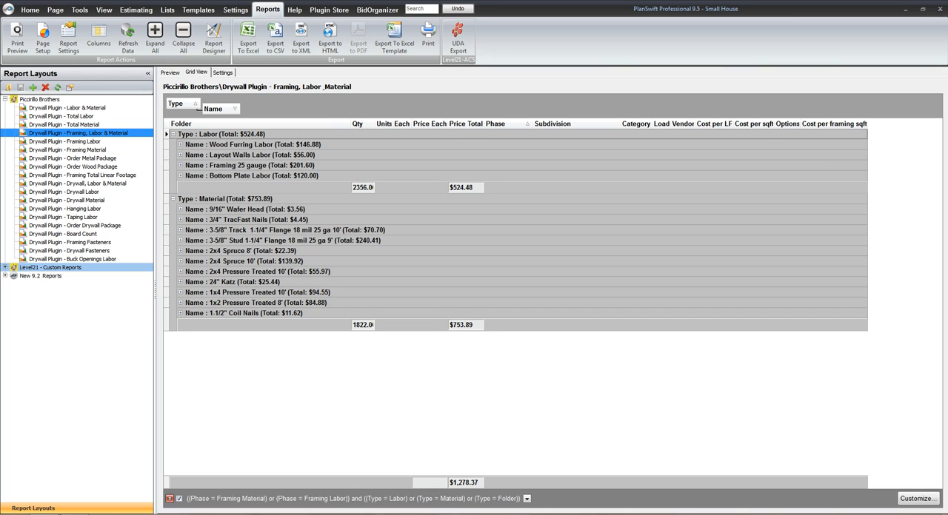
Expand the Level21 - Custom Reports group to review its available report layouts and collapse it again
click(50, 267)
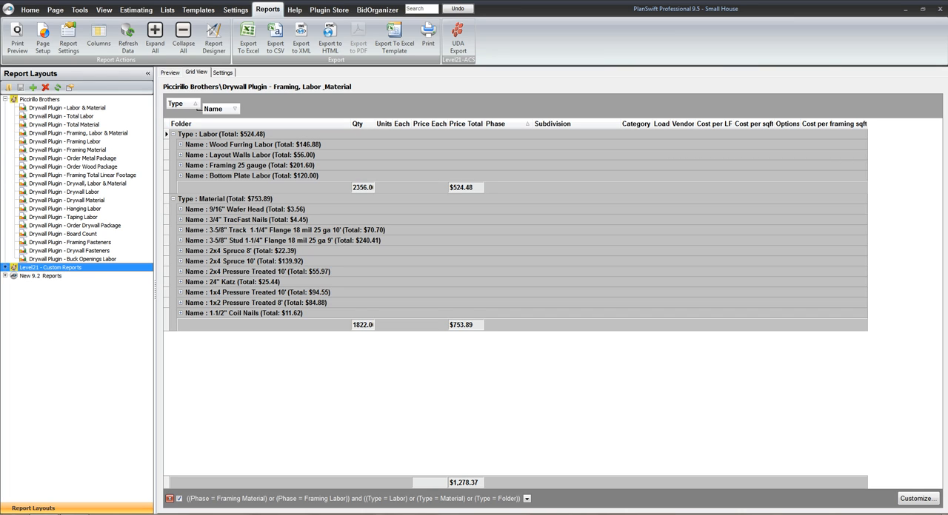
click(5, 267)
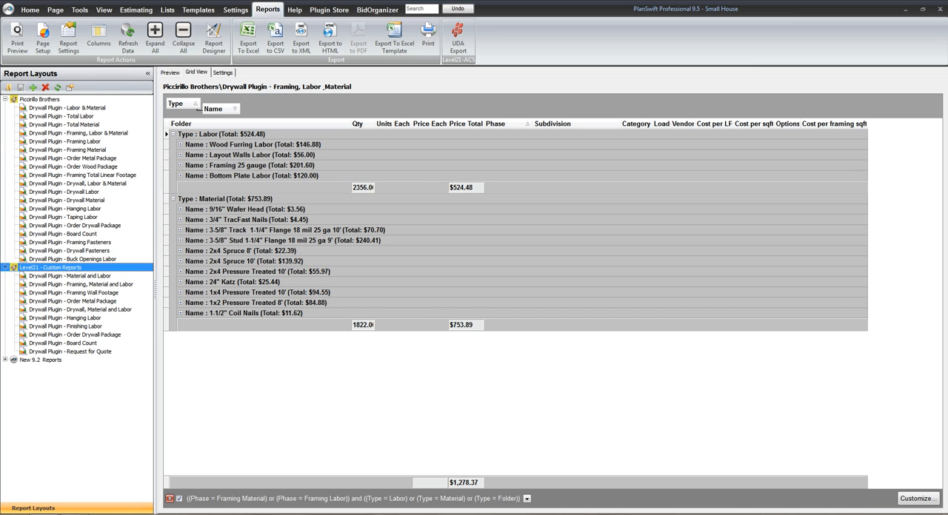
click(5, 267)
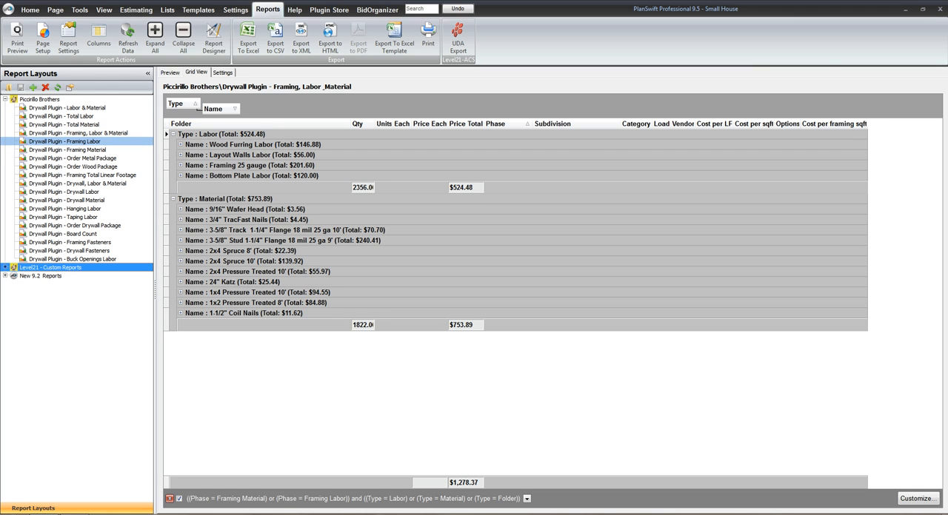
View the 2ND Floor Framing items in the Framing Labor report and open the Framing Material report
click(64, 141)
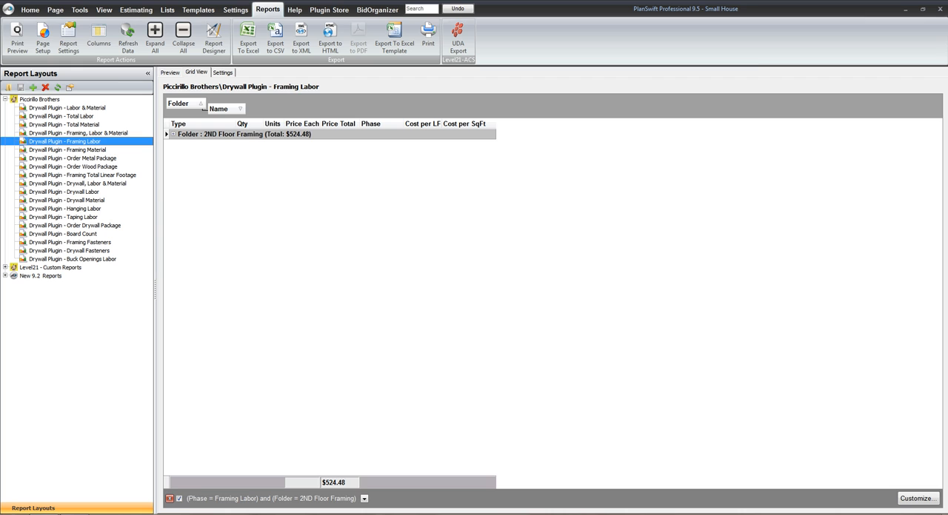
click(173, 134)
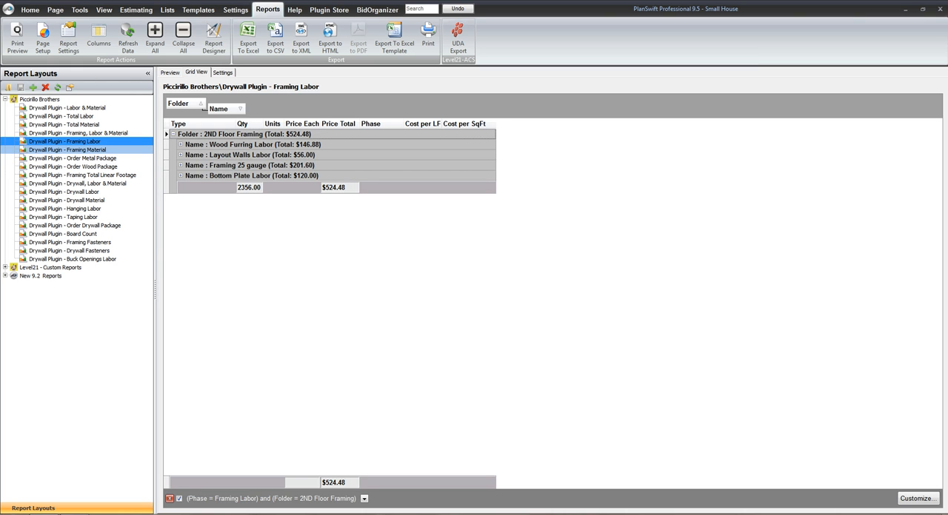
click(67, 150)
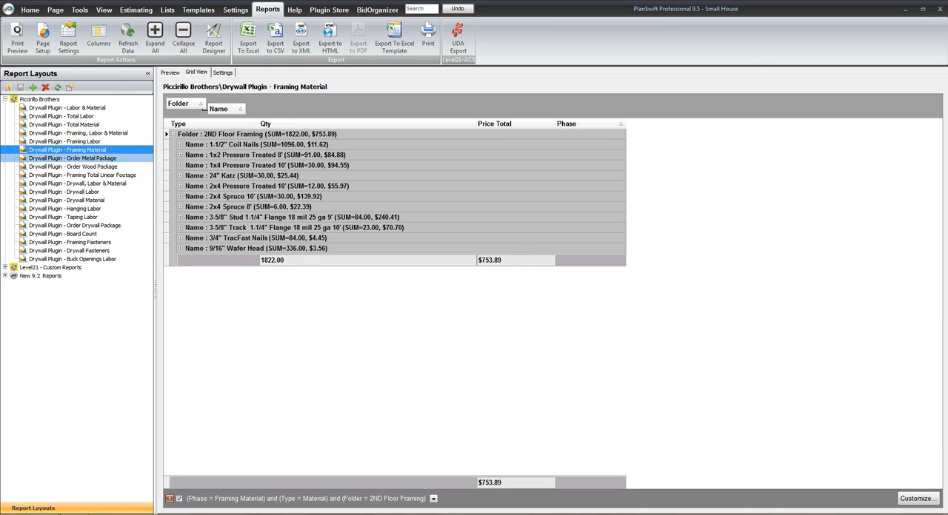
Filter the Drywall Plugin - Order Metal Package report to the 2ND Floor Framing folder and expand that folder's group
click(72, 159)
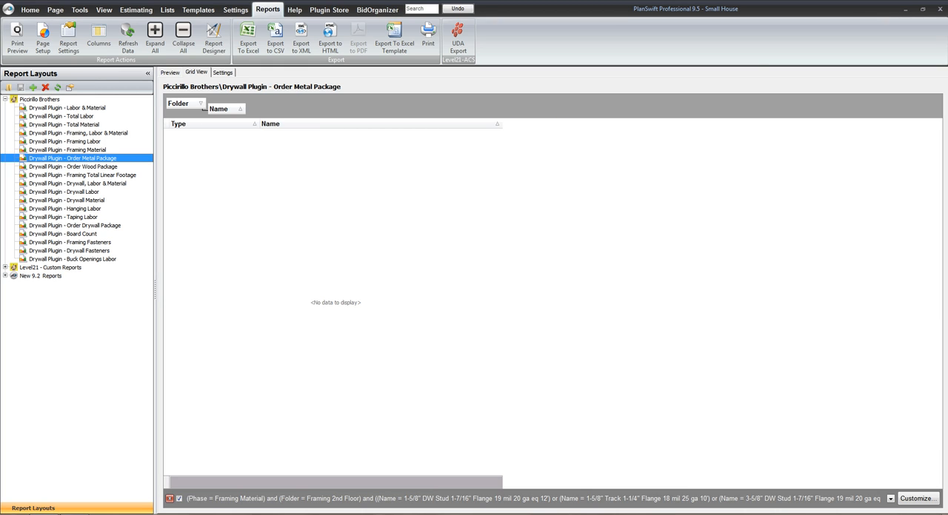
click(200, 103)
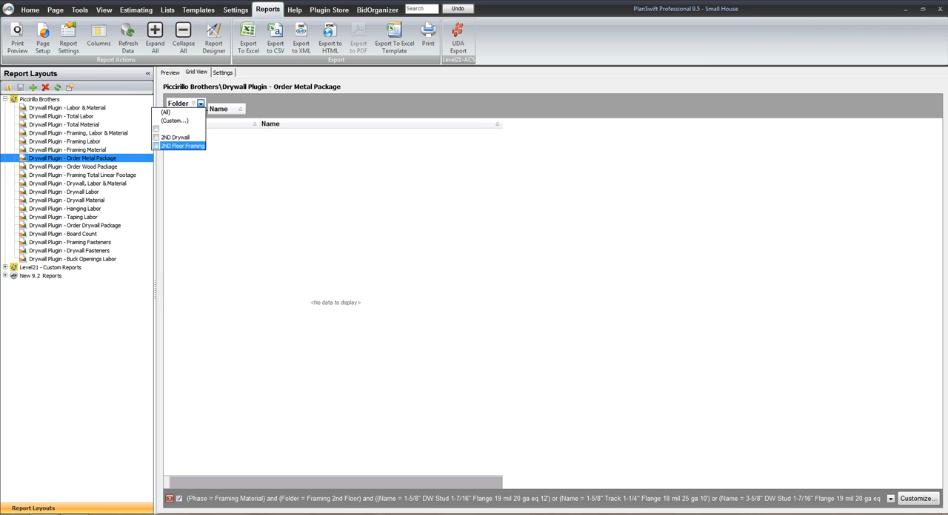
click(156, 146)
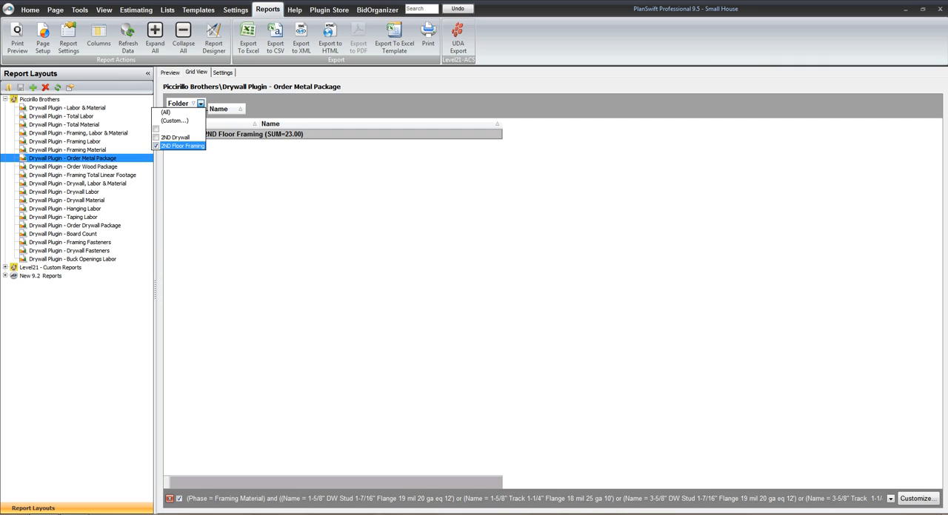
key(Escape)
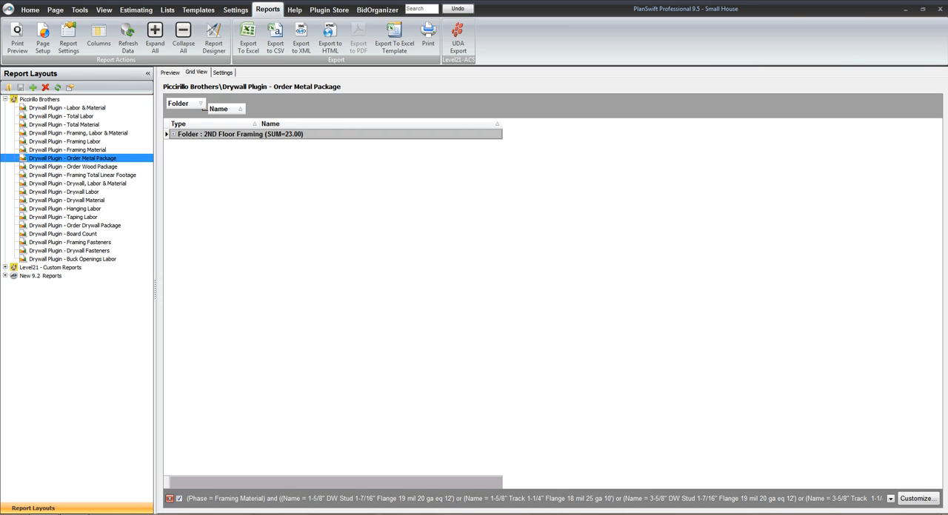
click(173, 134)
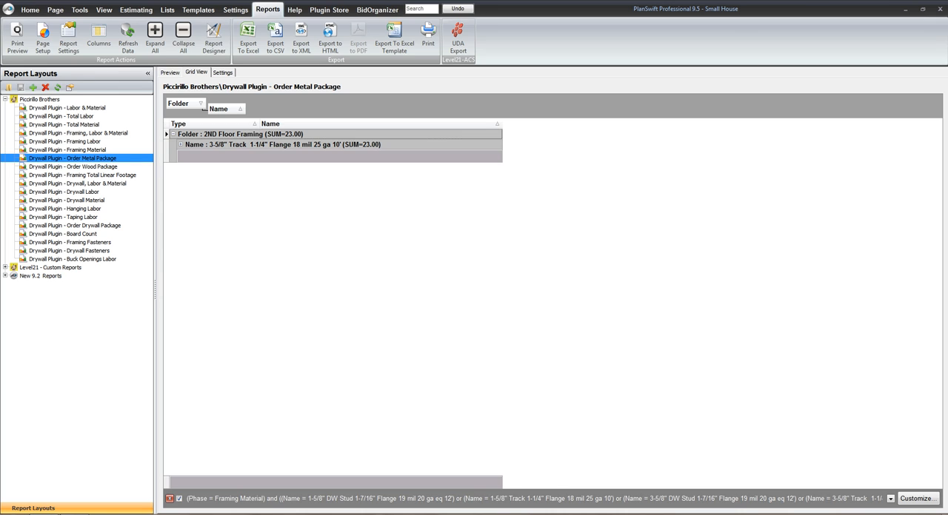
Check the 3-5/8" Track entry's details and reset the Order Metal Package report's Name filter to all items
click(180, 145)
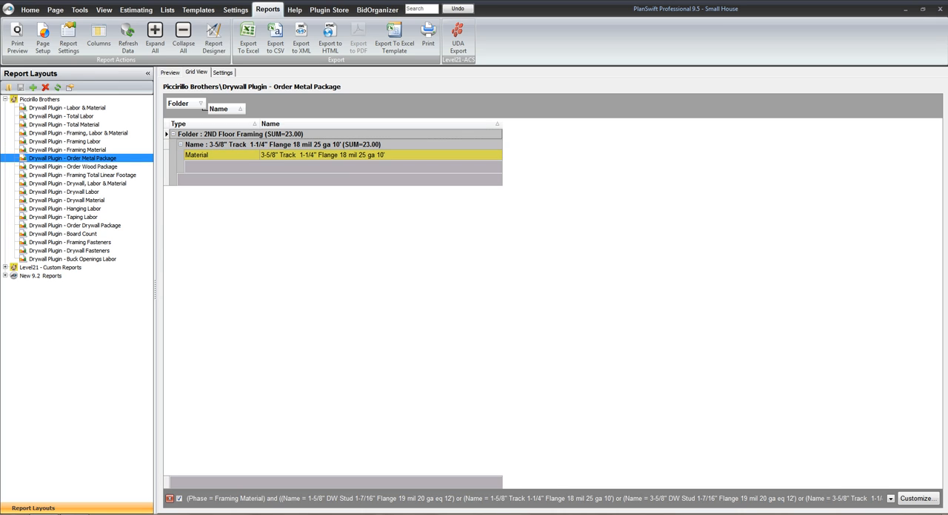
click(180, 144)
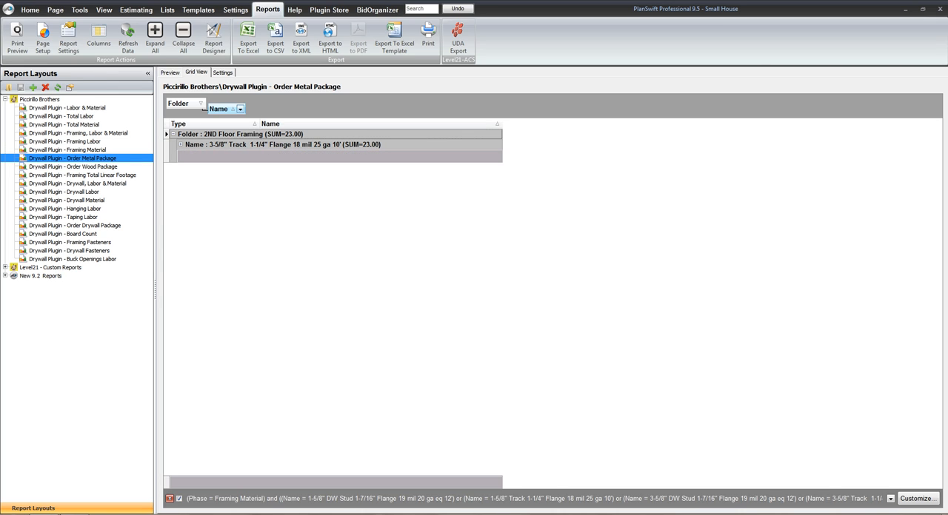
click(240, 109)
click(139, 118)
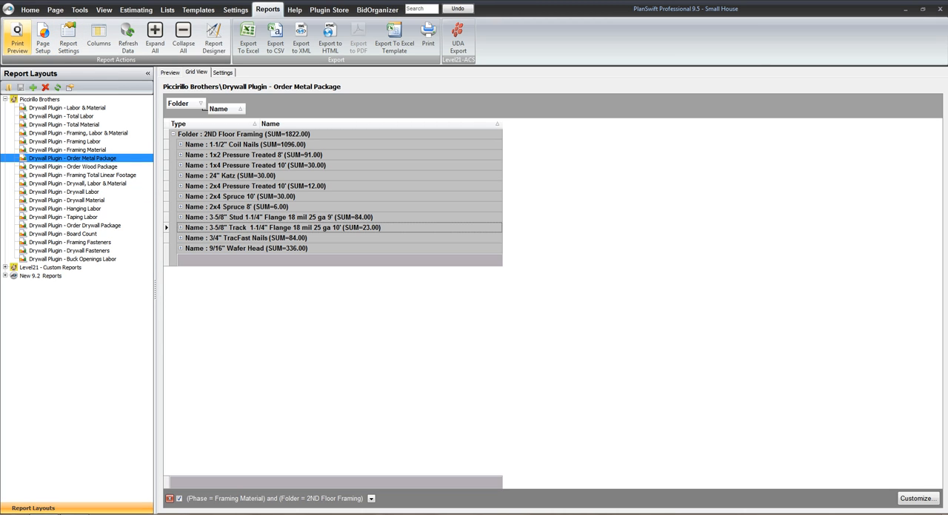
Preview the Order Metal Package report and start its PDF export with the default export options
click(17, 38)
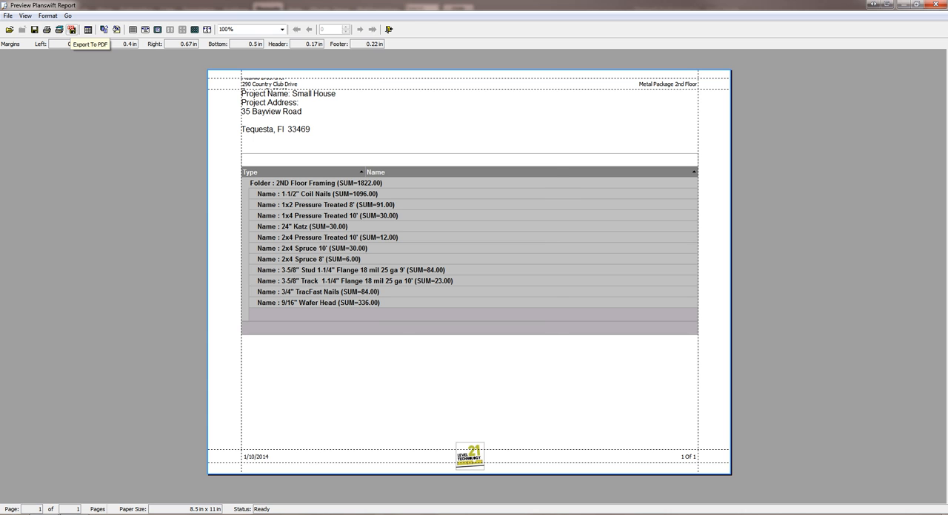
click(72, 30)
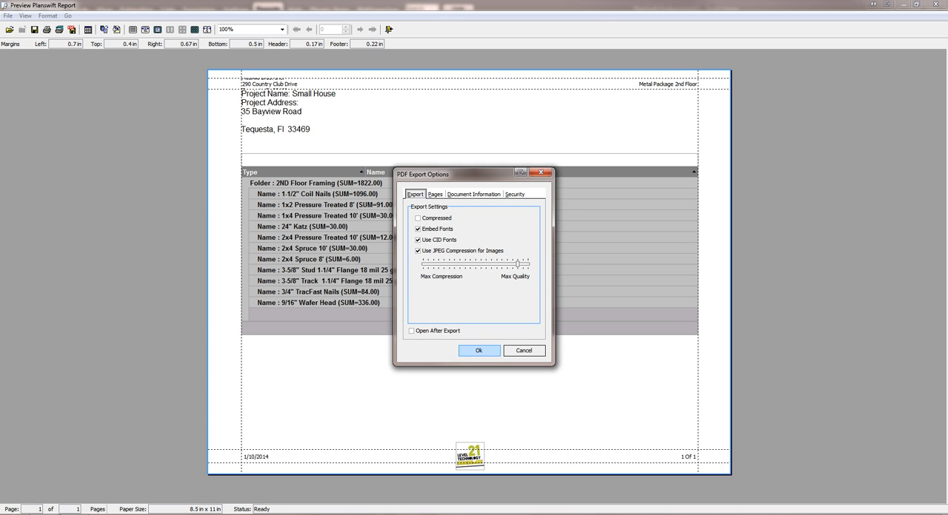
click(479, 351)
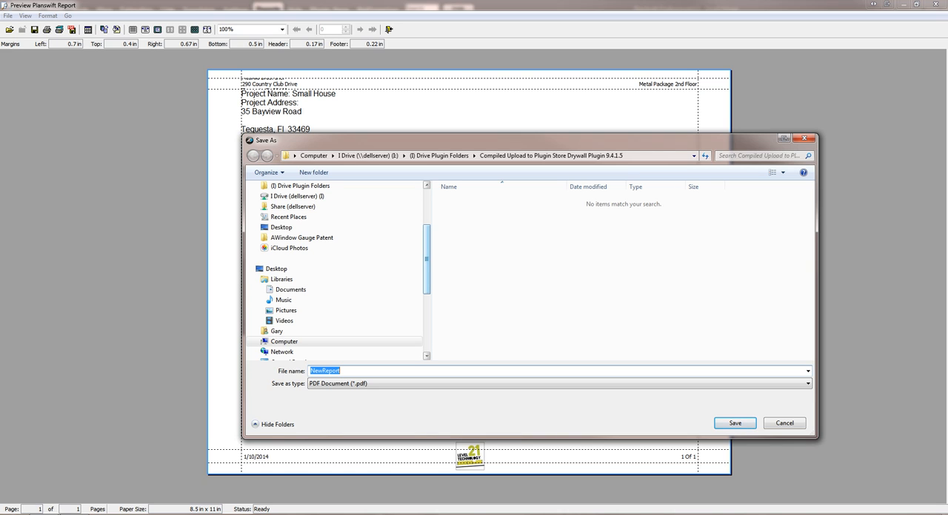
Save the exported PDF report to the Desktop with the file name "Order Metal Package"
scroll(427, 259, up, 3)
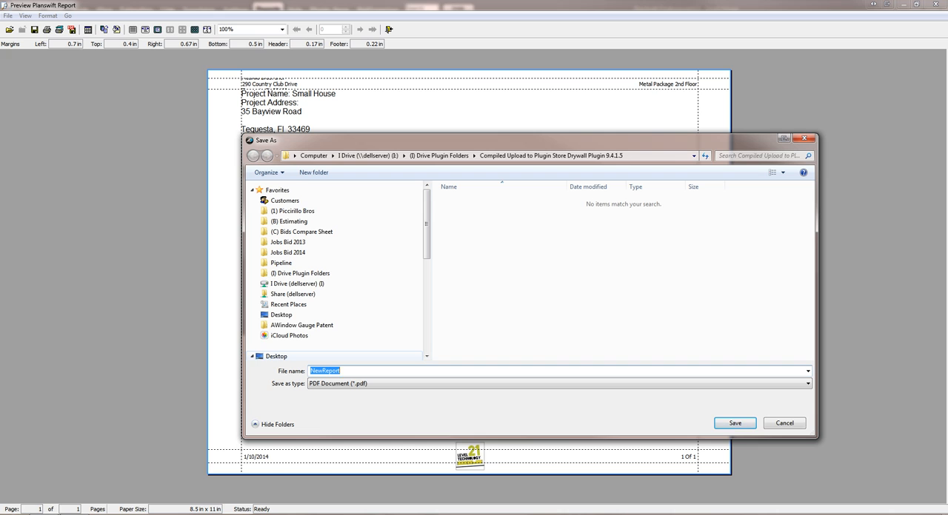
click(277, 356)
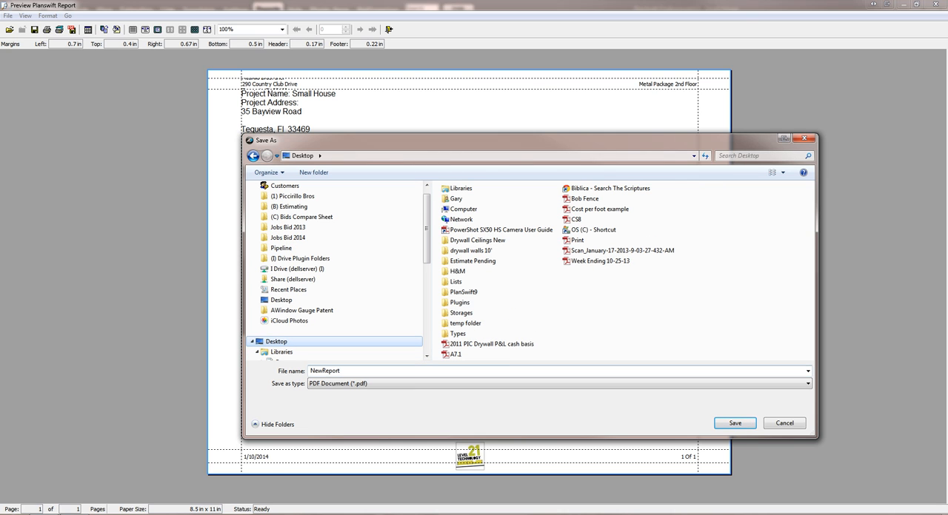
click(333, 371)
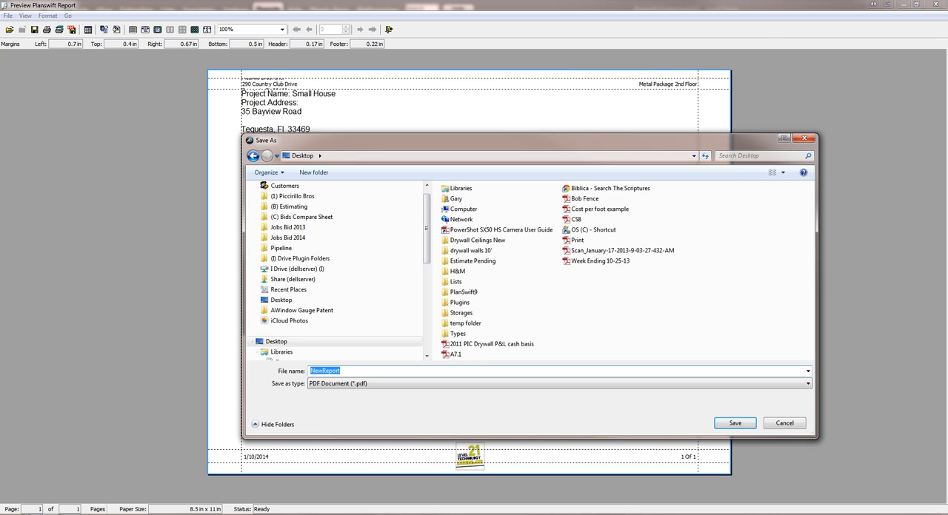
text(O)
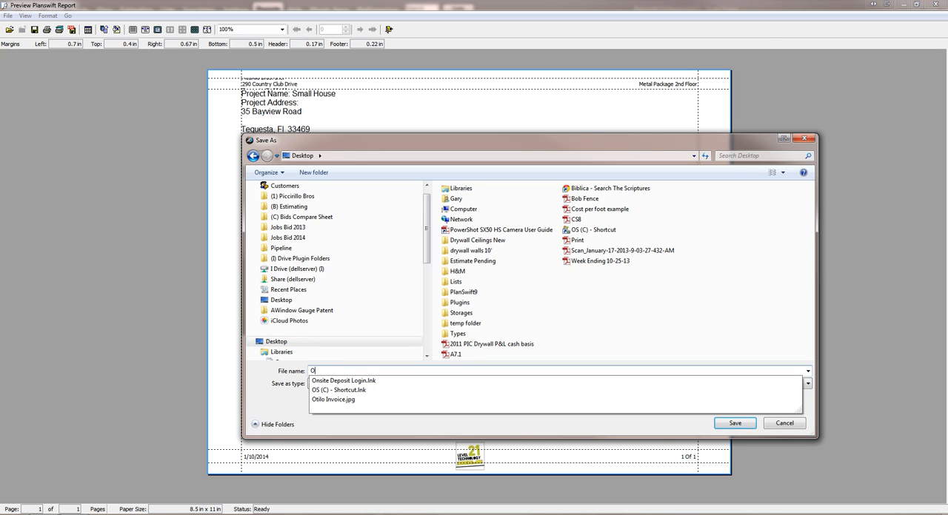
text(rder)
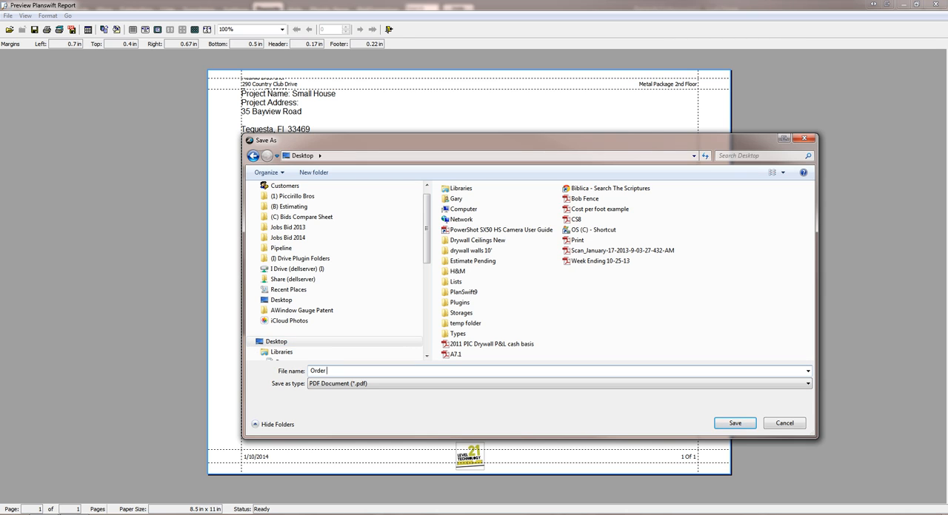
text( Meatl Package)
key(Return)
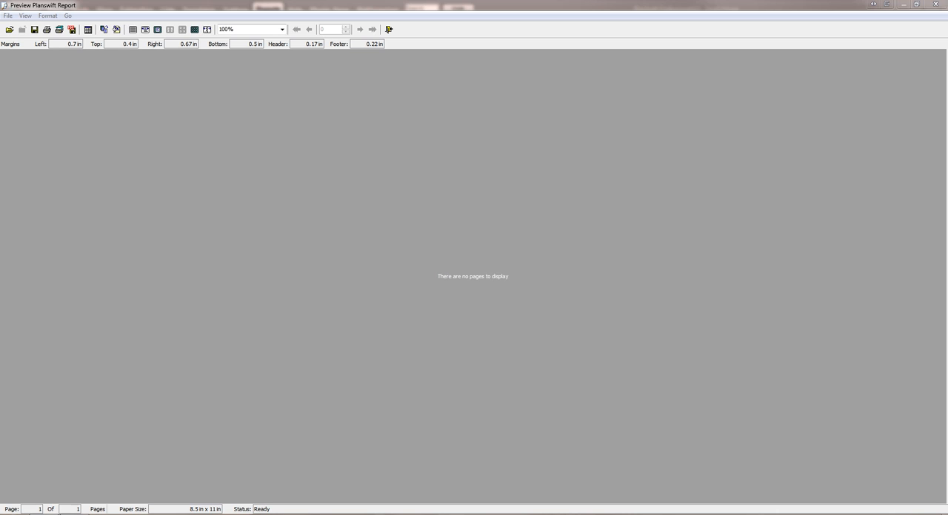
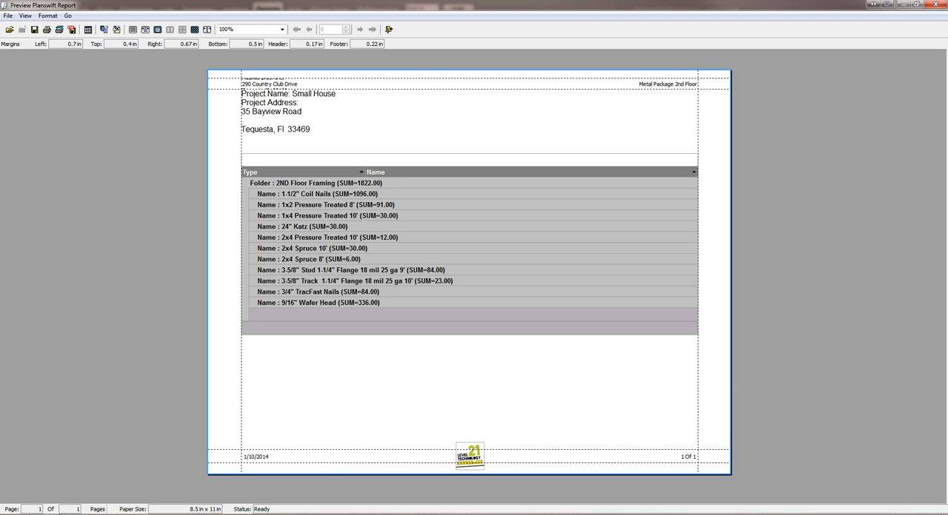
Check the Order Metal Package page preview at 50% and 100% zoom, and close the preview
click(470, 273)
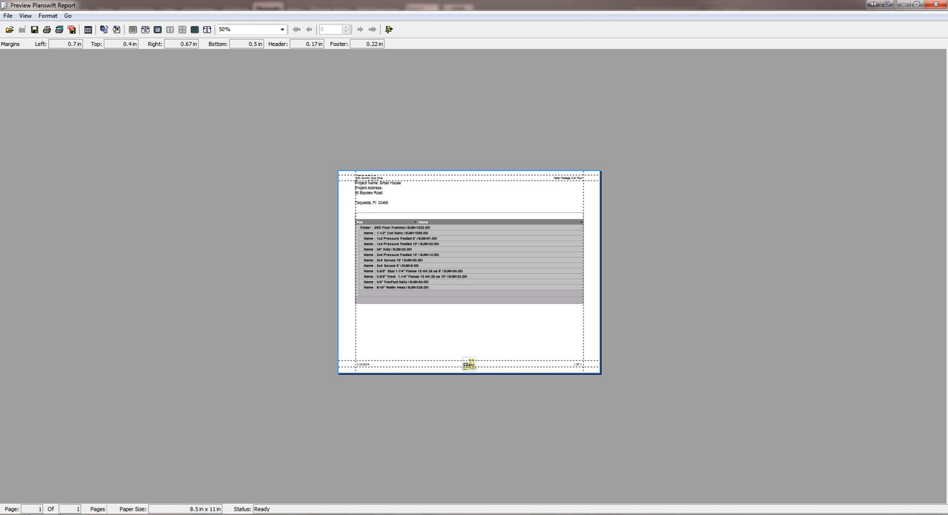
click(469, 273)
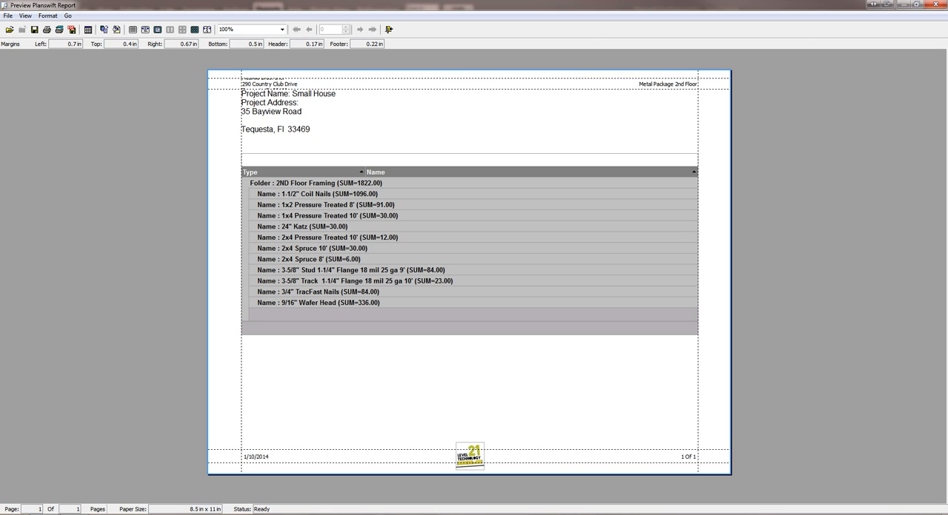
click(936, 4)
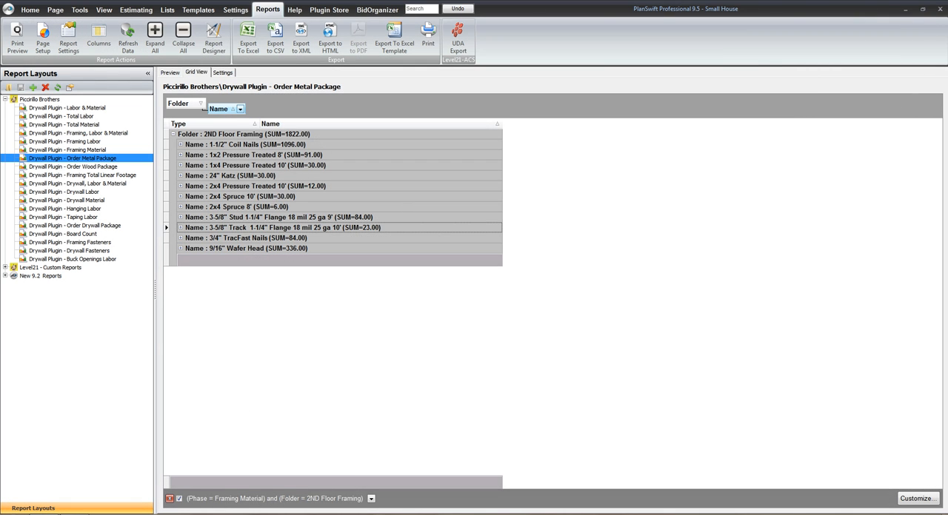
Filter the Order Metal Package report's Name field to 1x2 Pressure Treated 8', 1x4 Pressure Treated 10' and 24" Katz
click(240, 108)
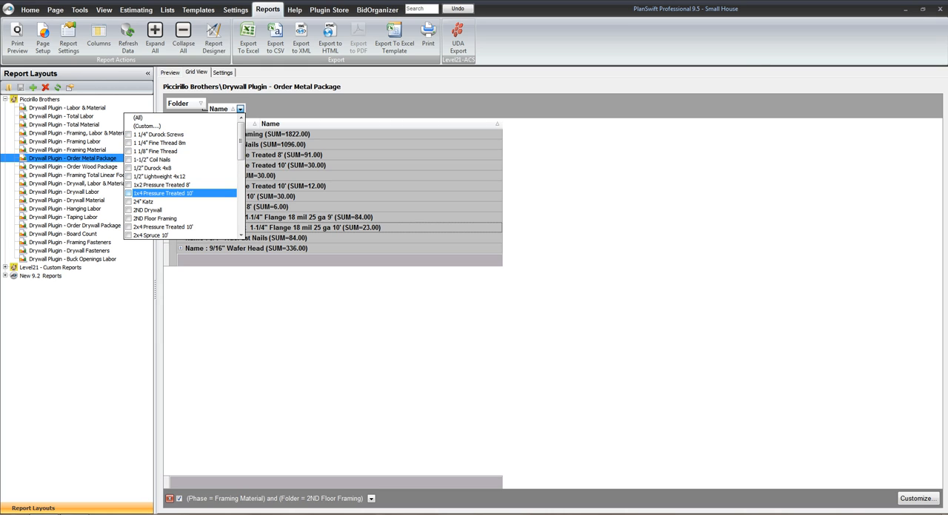
click(128, 184)
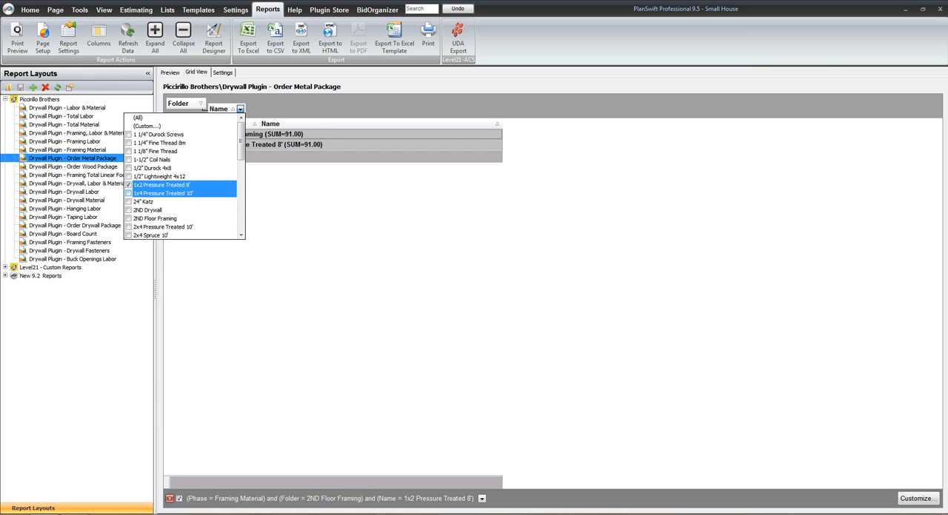
click(128, 194)
click(128, 201)
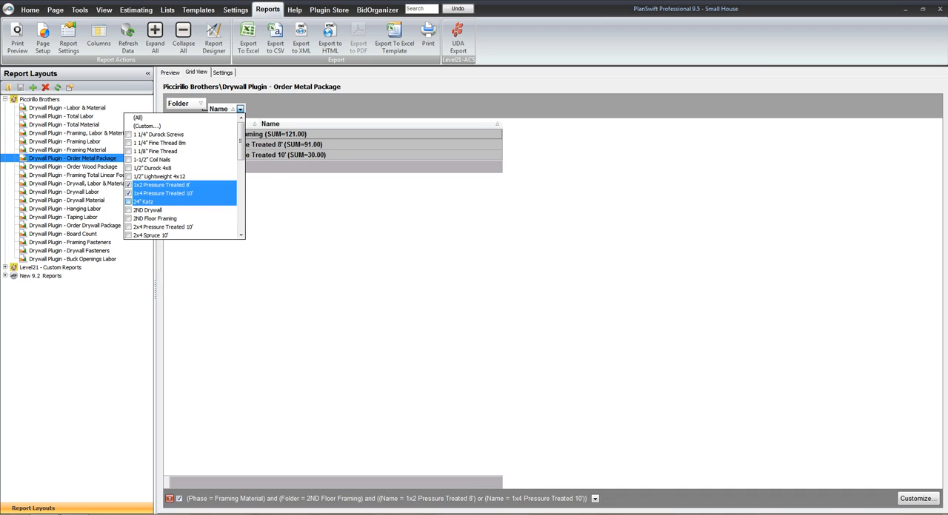
Add 2x4 Pressure Treated 10' and 3-5/8" Stud 1-1/4" Flange 18 mil 25 ga 9' to the Name filter, checking the remaining items
scroll(148, 214, down, 1)
scroll(182, 214, down, 3)
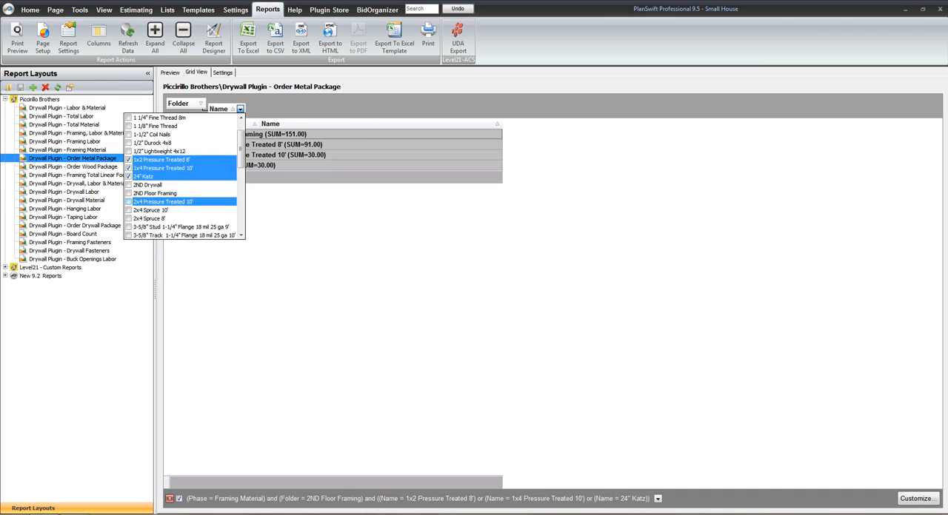
click(128, 201)
scroll(130, 215, down, 1)
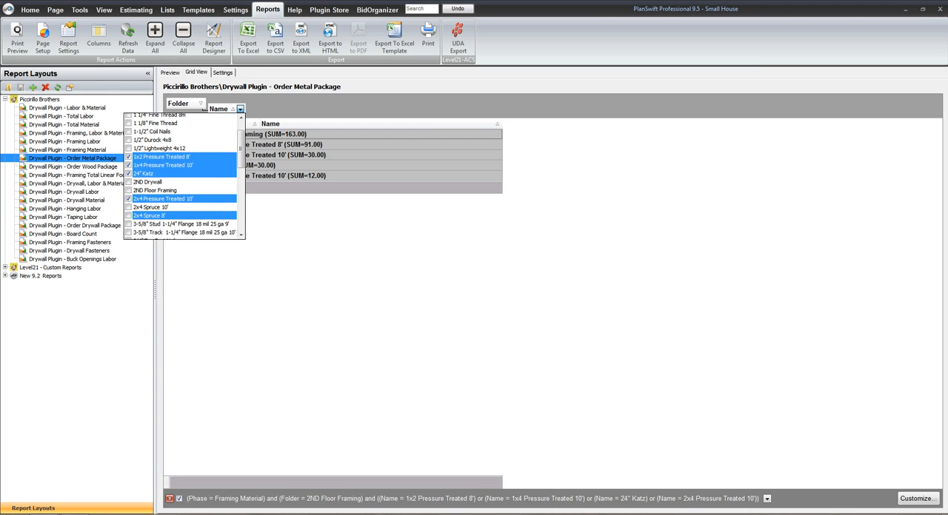
scroll(148, 215, down, 4)
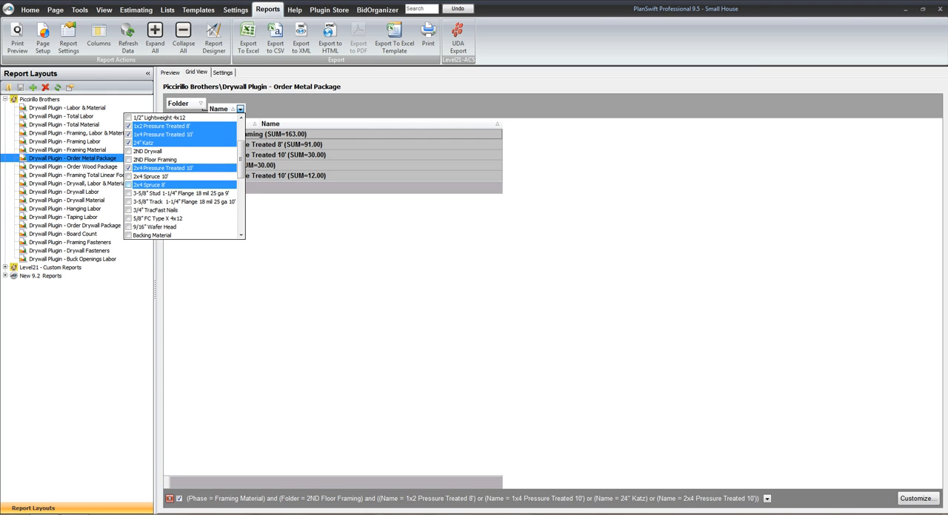
scroll(148, 184, down, 1)
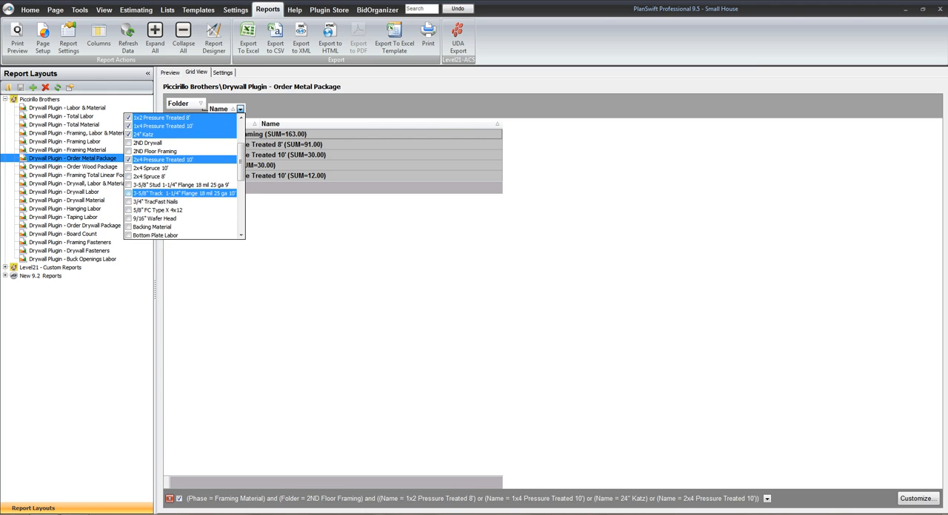
click(128, 185)
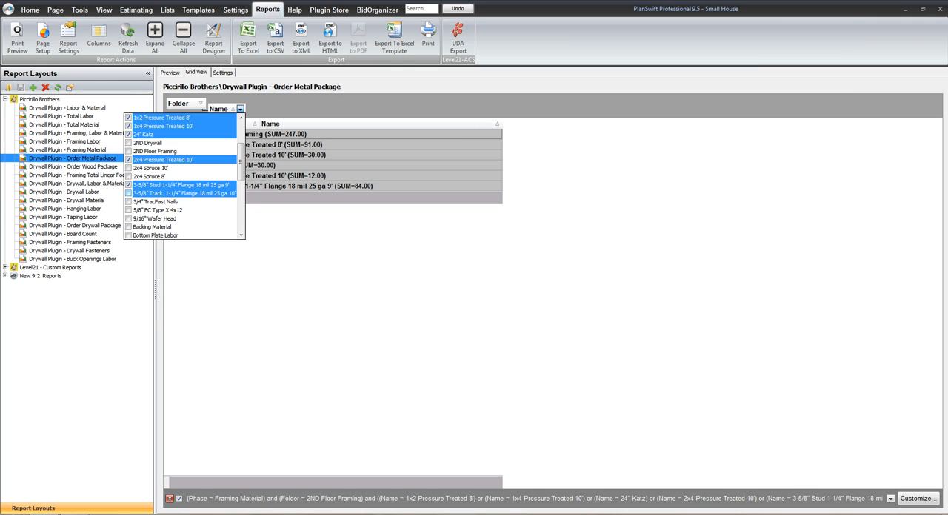
scroll(148, 214, down, 2)
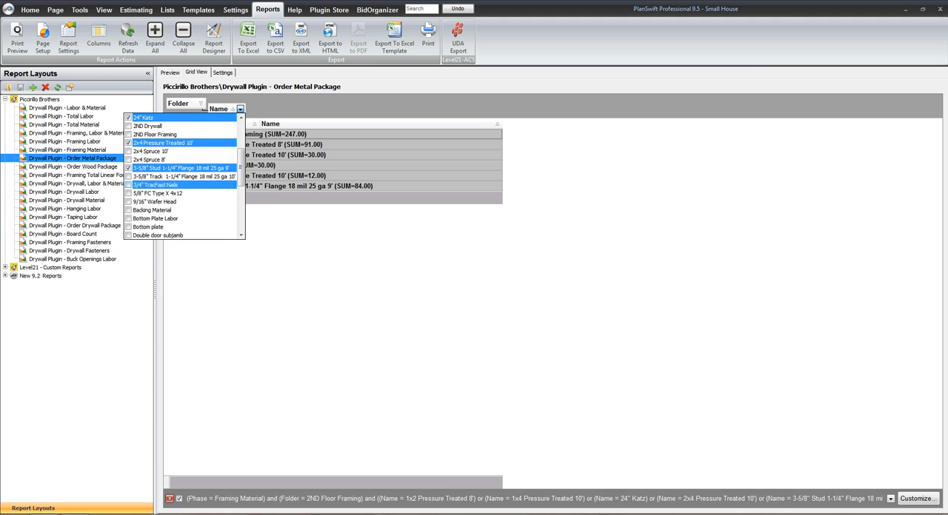
scroll(181, 178, down, 3)
scroll(156, 184, down, 12)
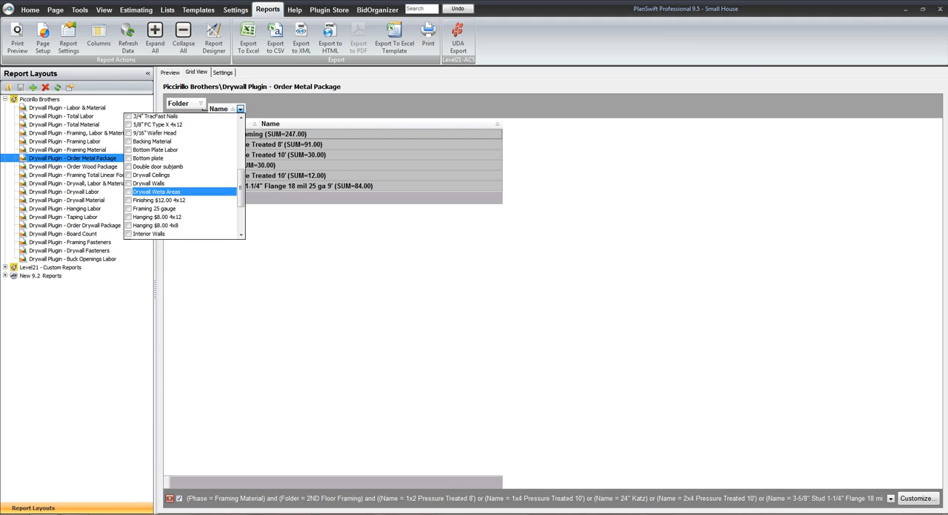
scroll(155, 164, down, 2)
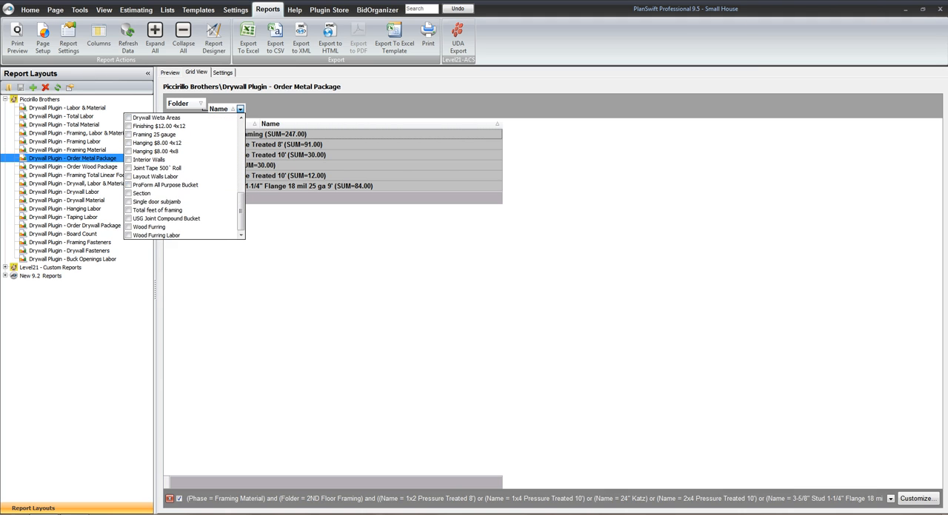
click(314, 259)
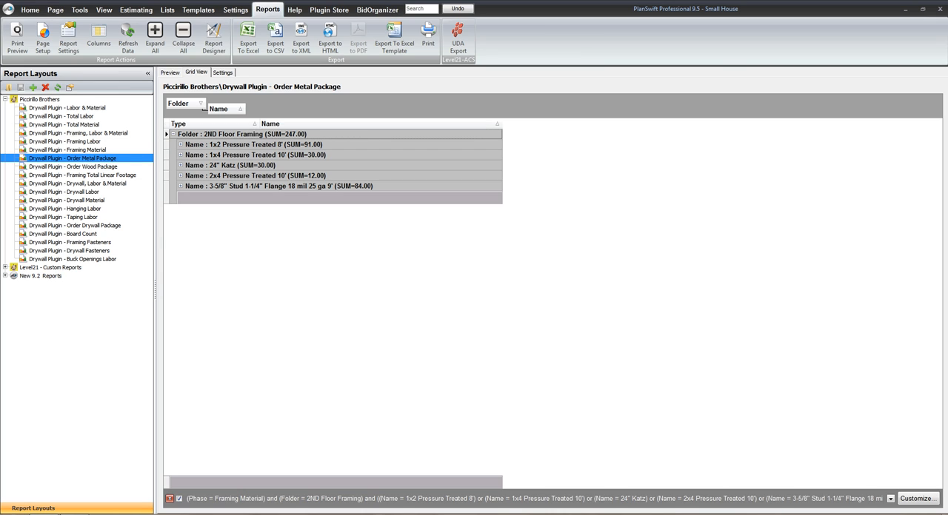
Add 3-5/8" Track 1-1/4" Flange 18 mil 25 ga 10' to the Order Metal Package report's Name filter
click(240, 108)
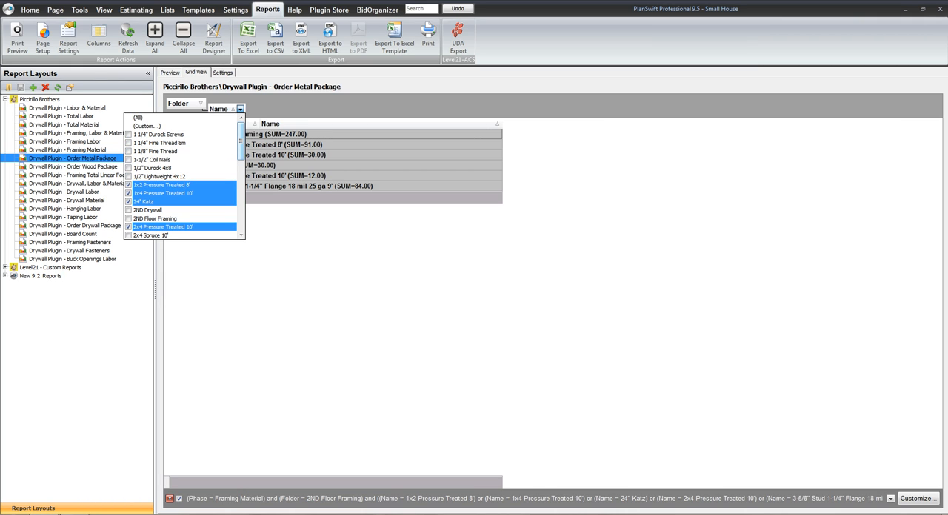
scroll(183, 176, down, 3)
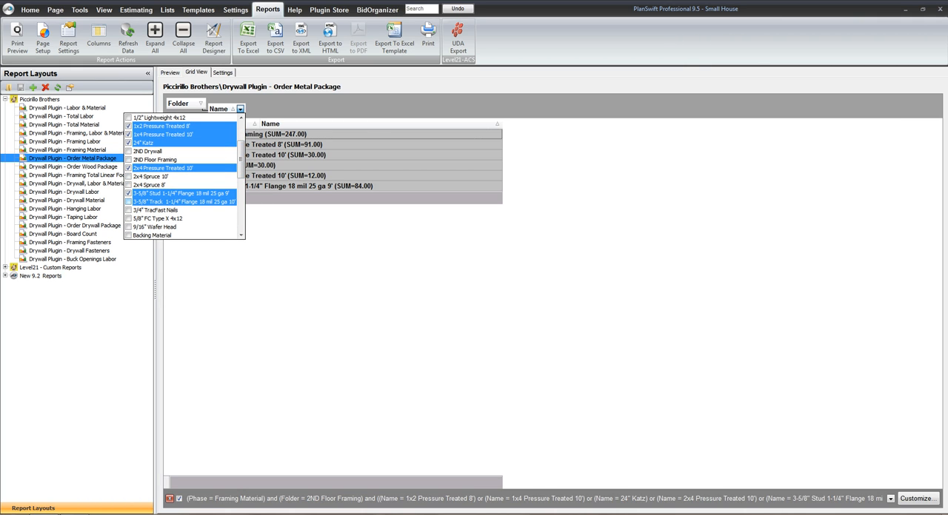
click(128, 201)
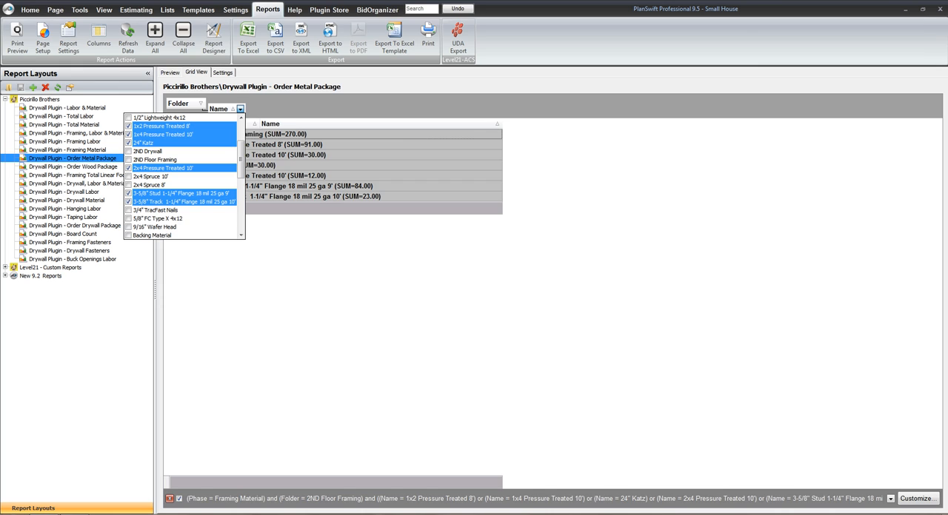
key(Escape)
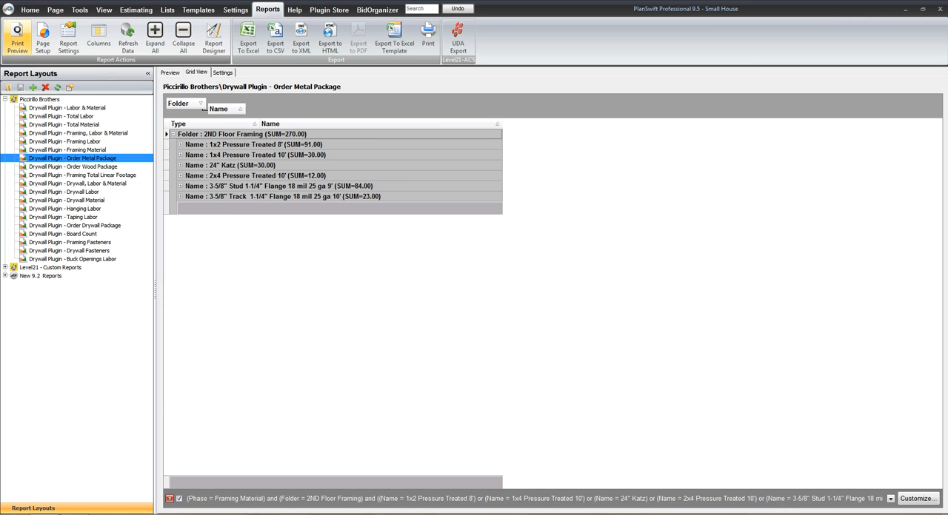
Preview the filtered Order Metal Package report and try exporting it as a PDF to the Desktop
click(17, 33)
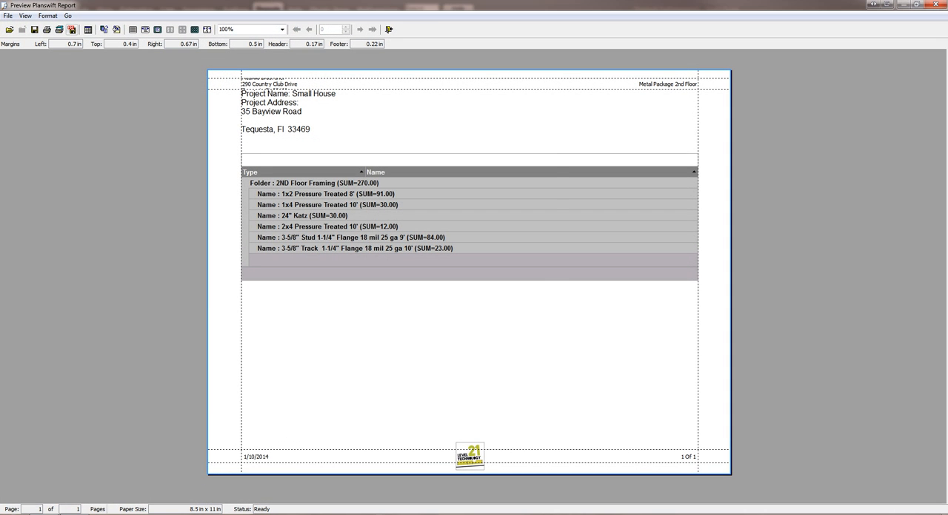
click(71, 29)
click(479, 350)
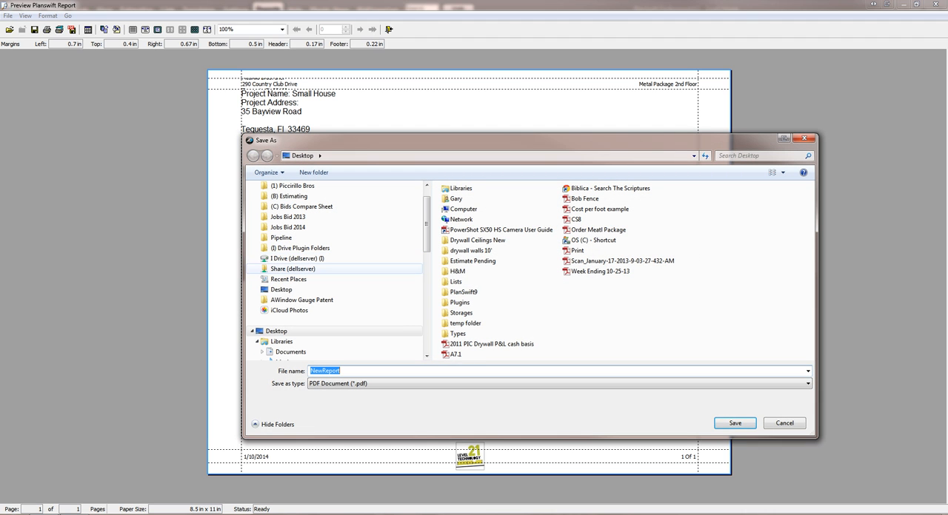
click(281, 290)
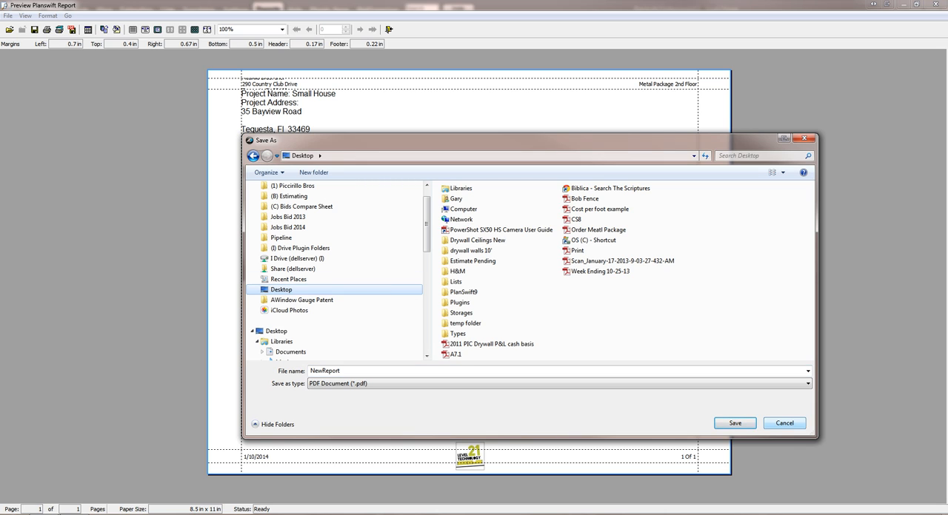
key(Return)
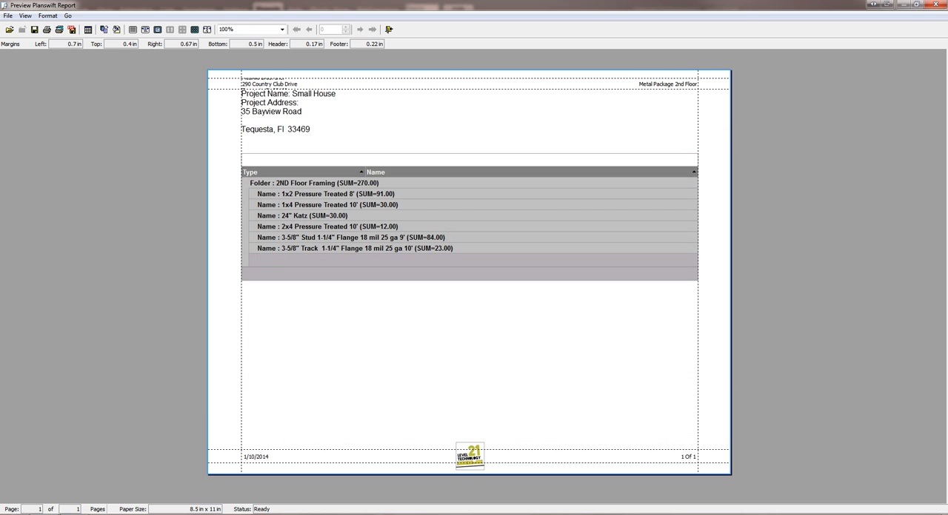
click(937, 4)
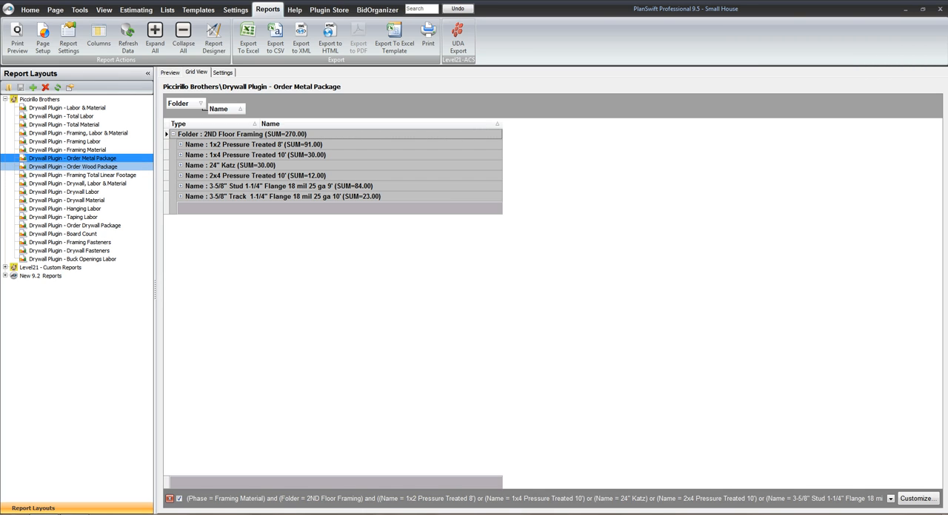
Filter the Drywall Plugin - Order Wood Package report to the 2ND Floor Framing folder and reset its Name filter to all items
click(73, 166)
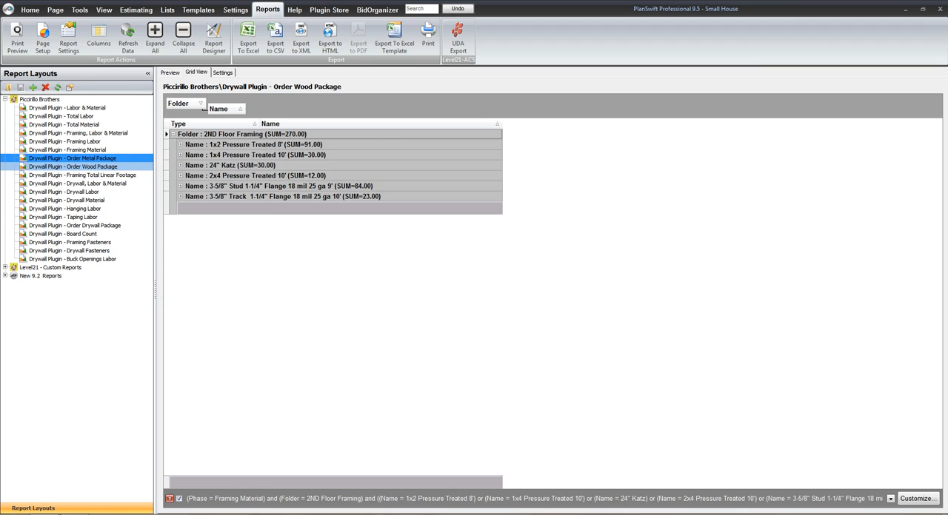
click(199, 103)
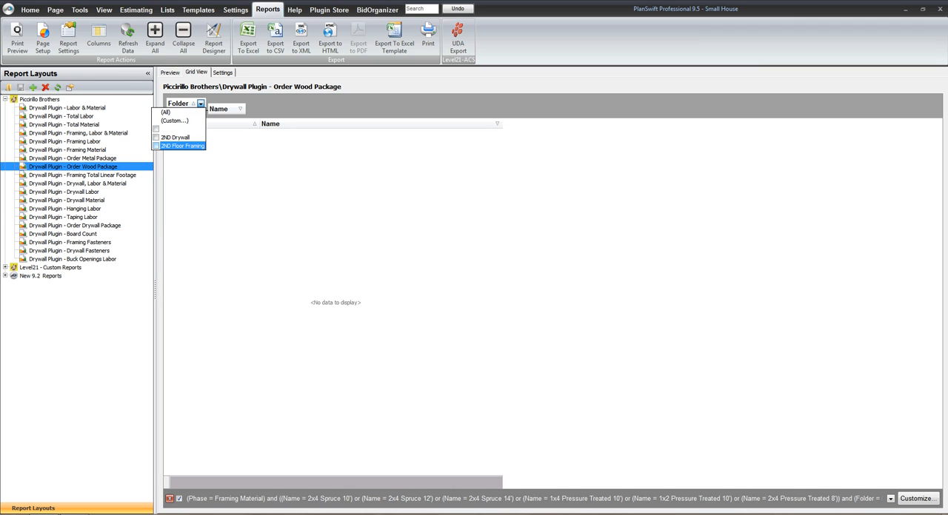
click(155, 146)
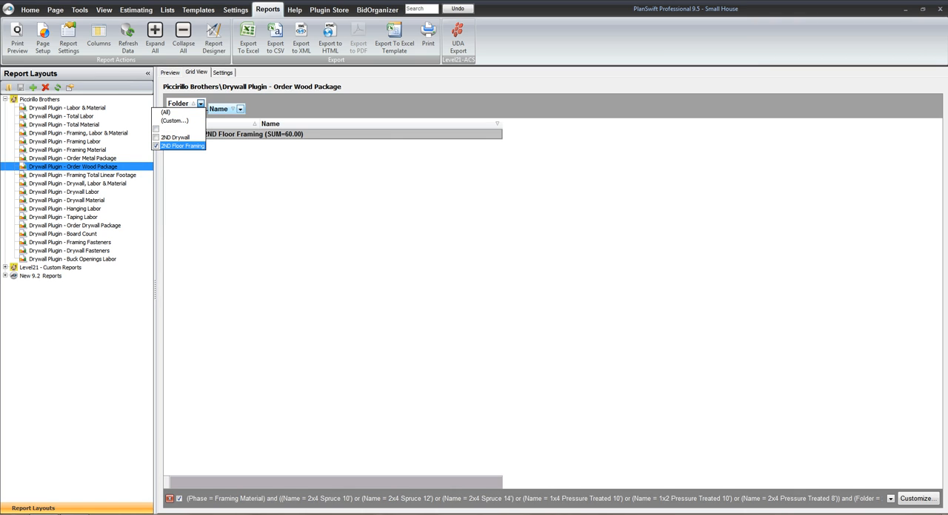
click(240, 109)
click(166, 117)
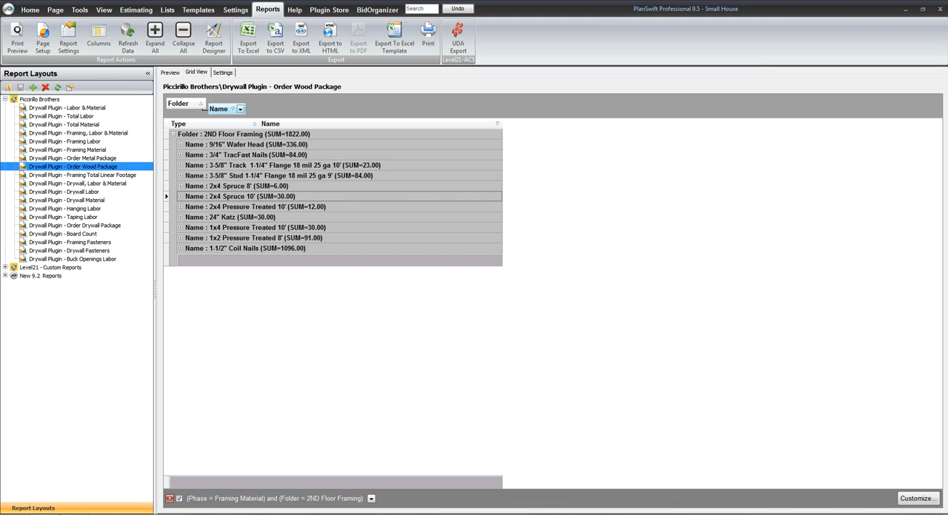
Filter the Order Wood Package report's Name field to 1x2 Pressure Treated 8', 1x4 Pressure Treated 10' and 2x4 Pressure Treated 10'
click(240, 109)
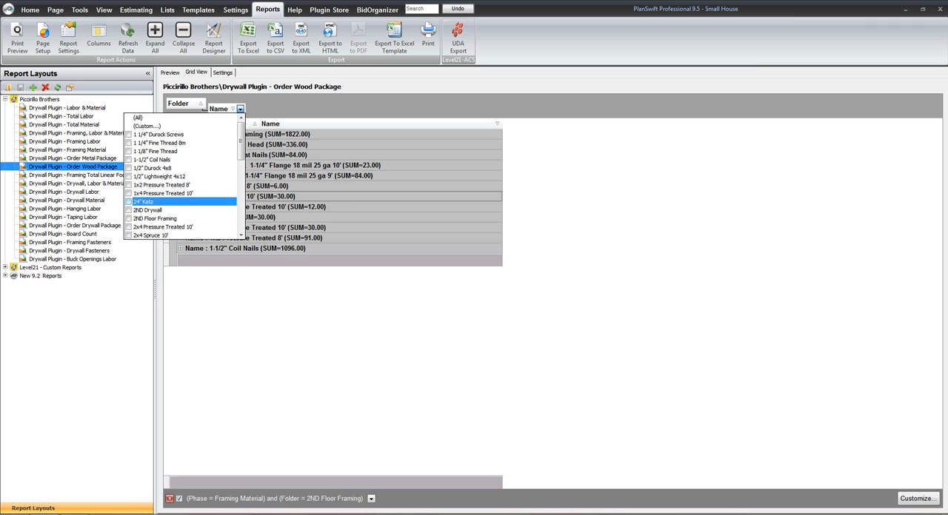
click(148, 184)
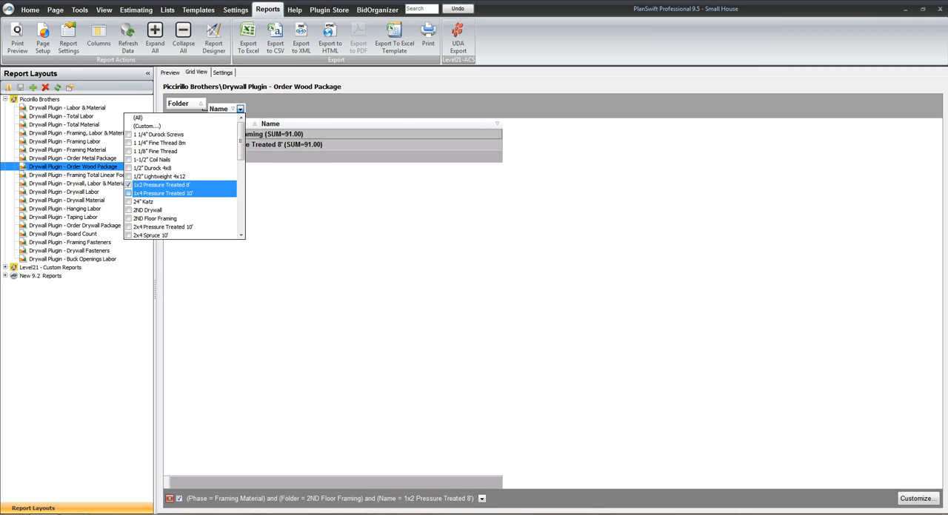
click(148, 194)
scroll(181, 202, down, 3)
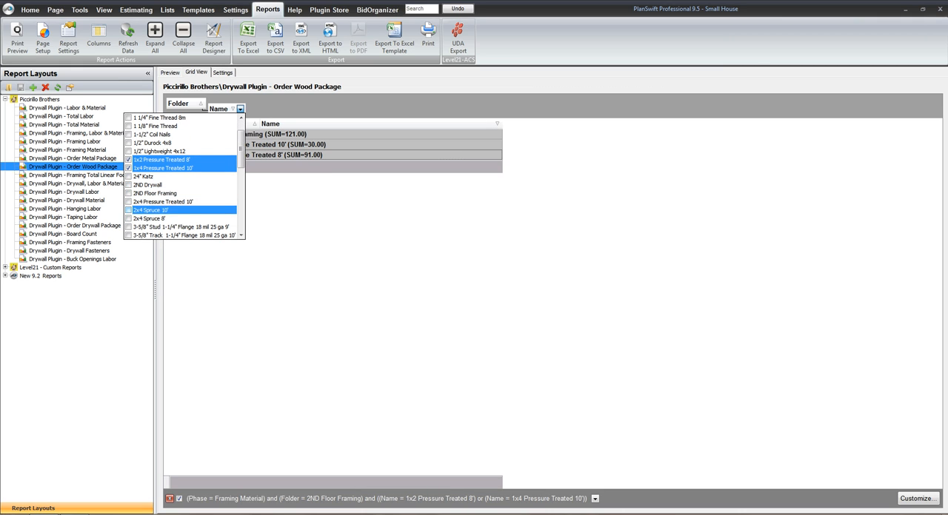
click(148, 202)
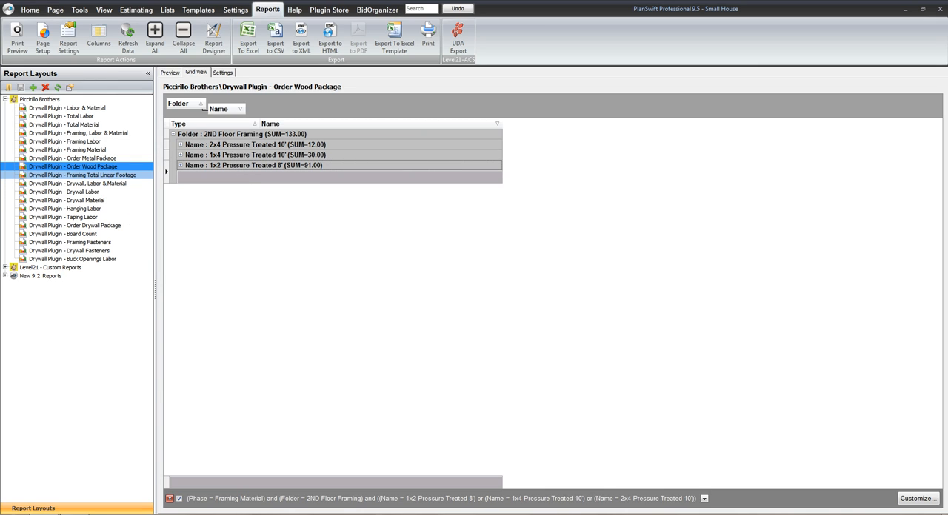
Filter the Drywall Plugin - Framing Total Linear Footage report to the 2ND Floor Framing folder
click(81, 175)
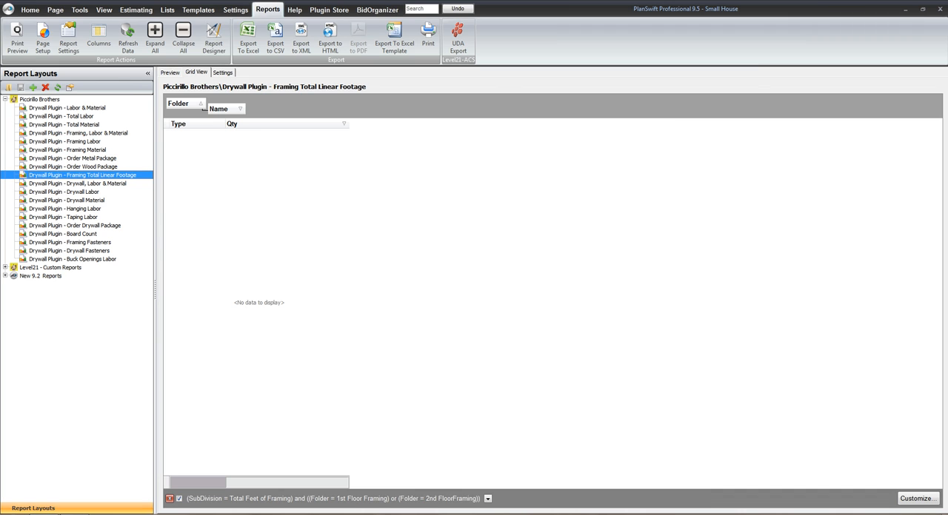
click(200, 104)
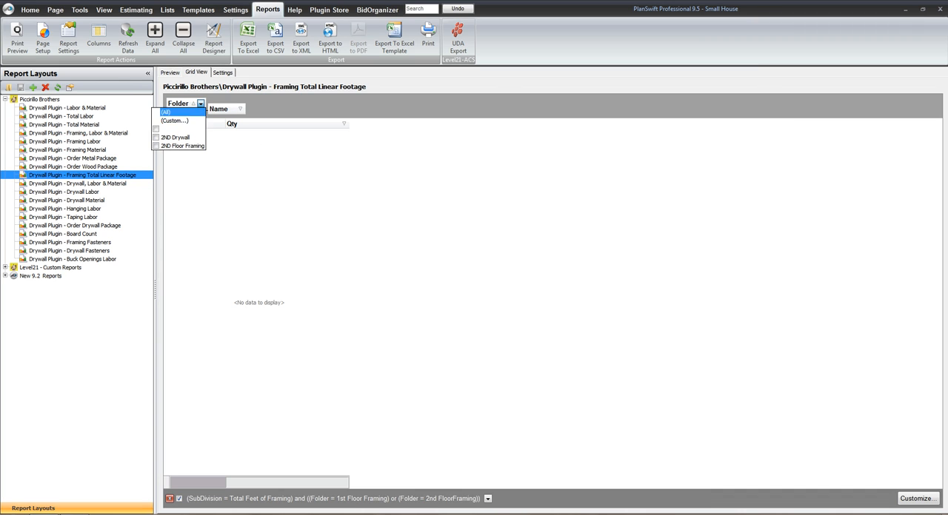
click(155, 146)
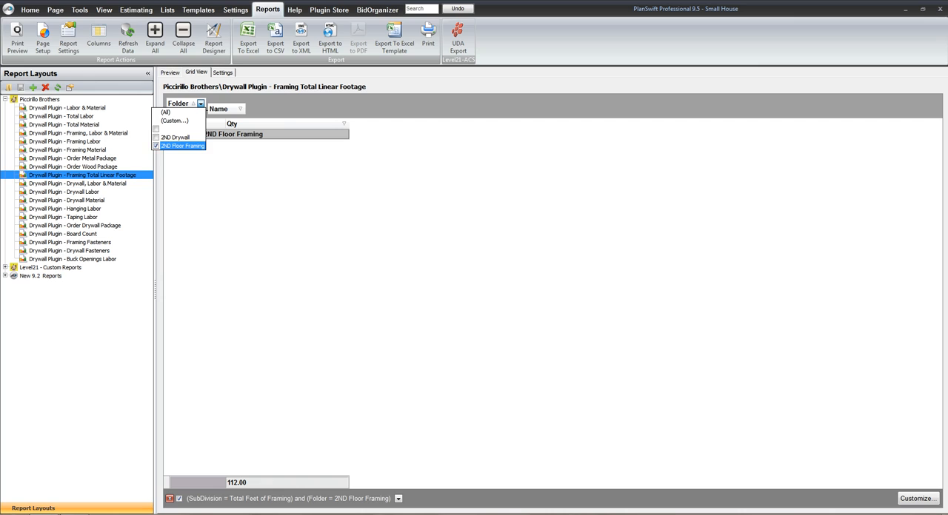
Expand the 2ND Floor Framing folder group in the Framing Total Linear Footage report
key(Escape)
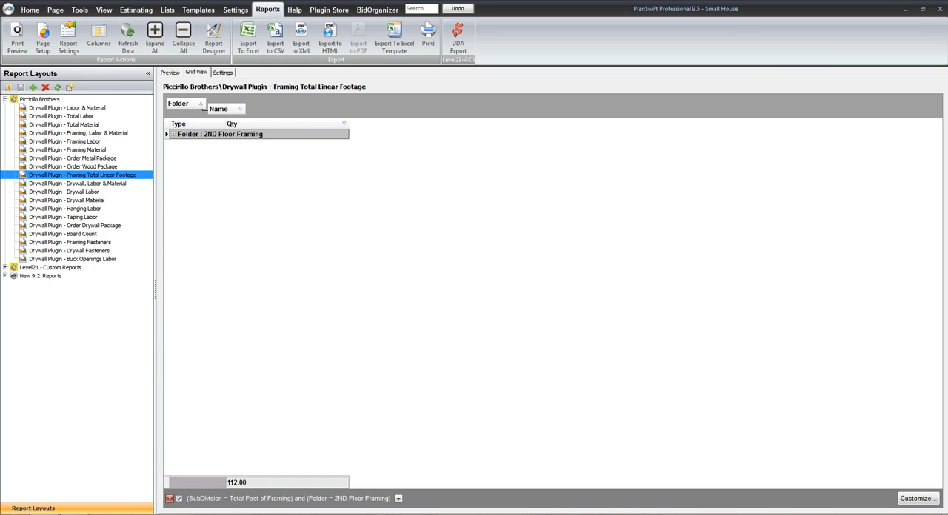
click(174, 134)
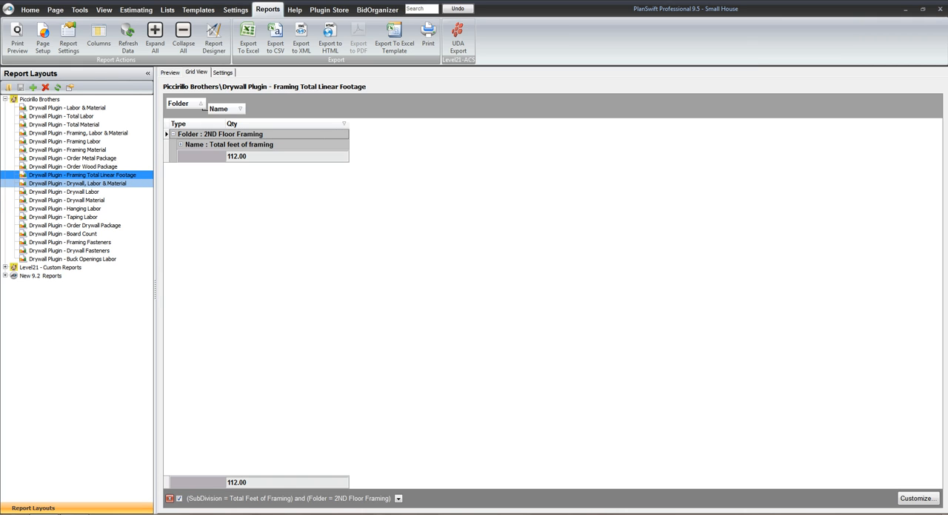
Open the Drywall Plugin - Drywall, Labor & Material report and expand its Material and Labor groups
click(77, 183)
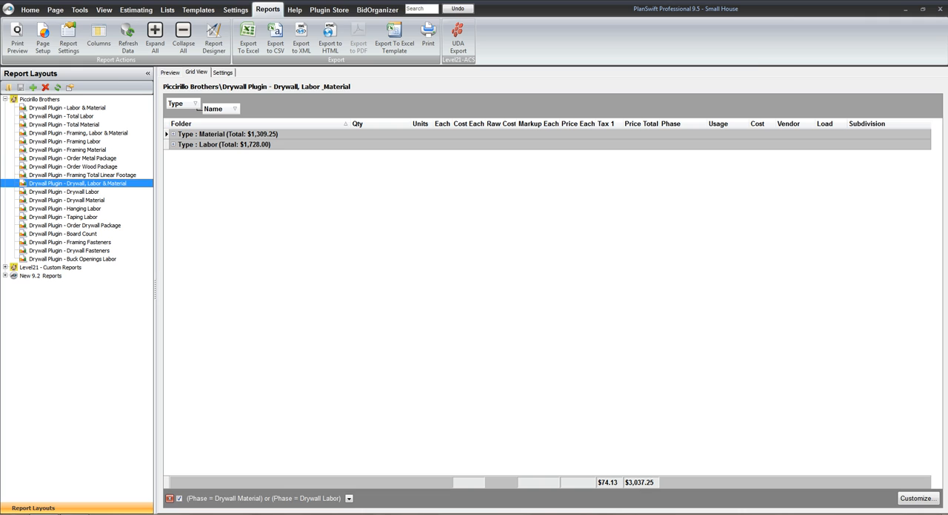
click(224, 145)
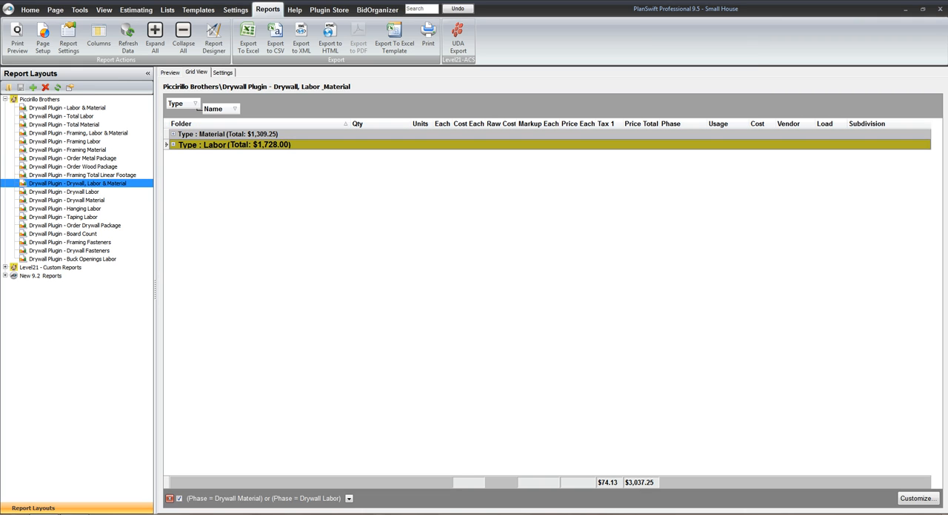
click(173, 134)
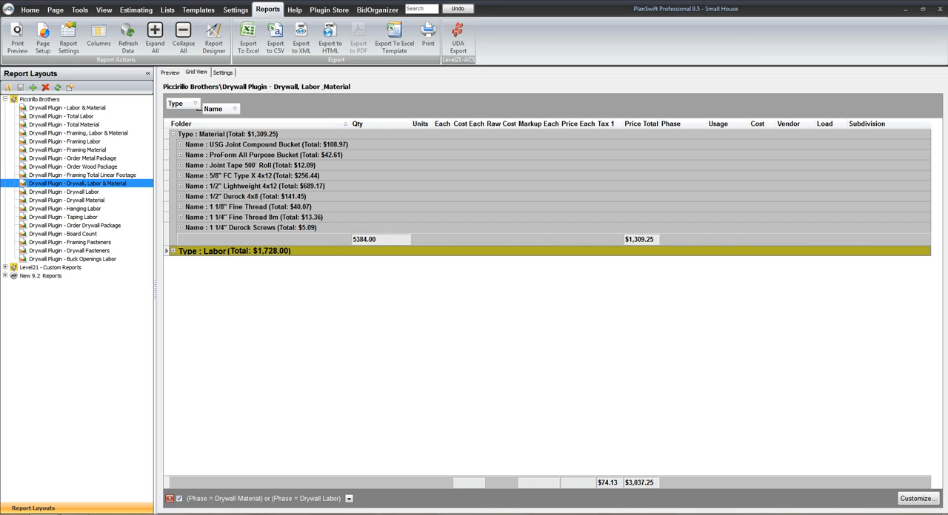
click(173, 251)
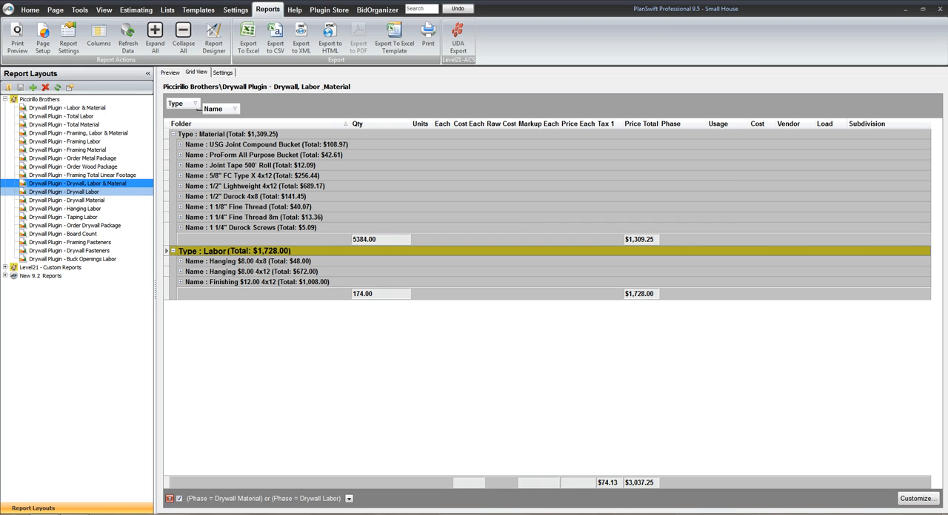
Filter the Drywall Plugin - Drywall Labor report to the 2ND Drywall folder and expand that folder's group
click(64, 191)
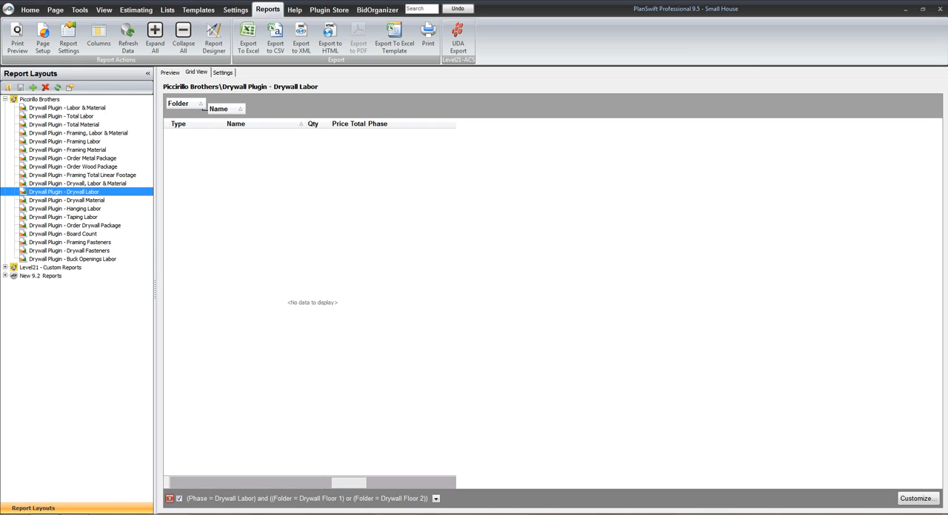
click(200, 104)
click(156, 137)
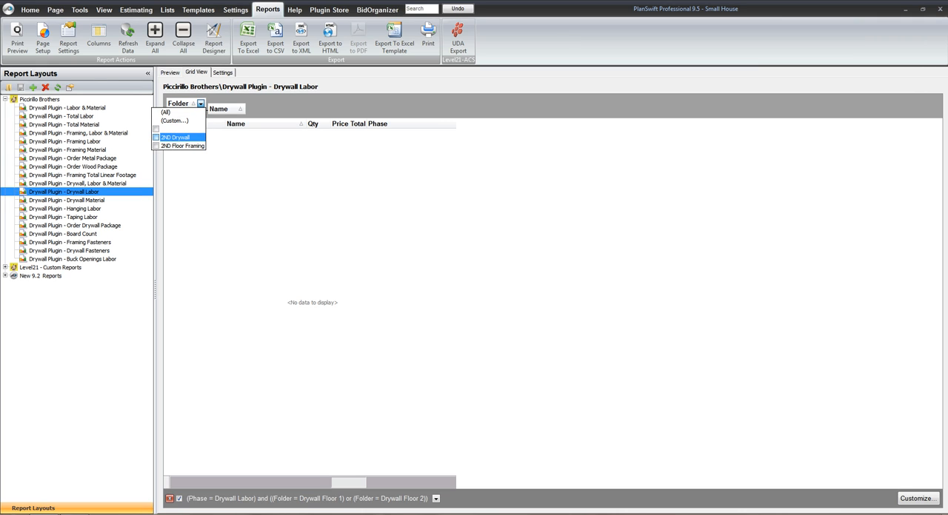
key(Escape)
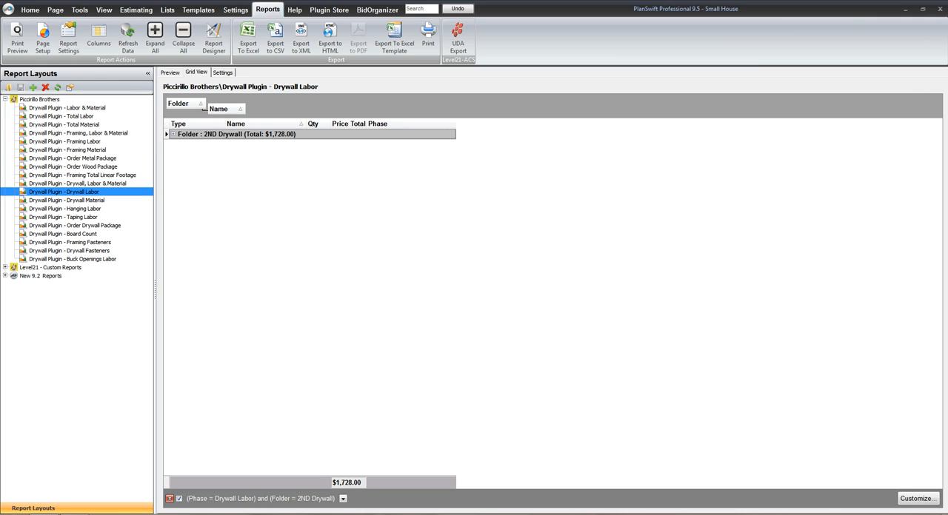
click(173, 134)
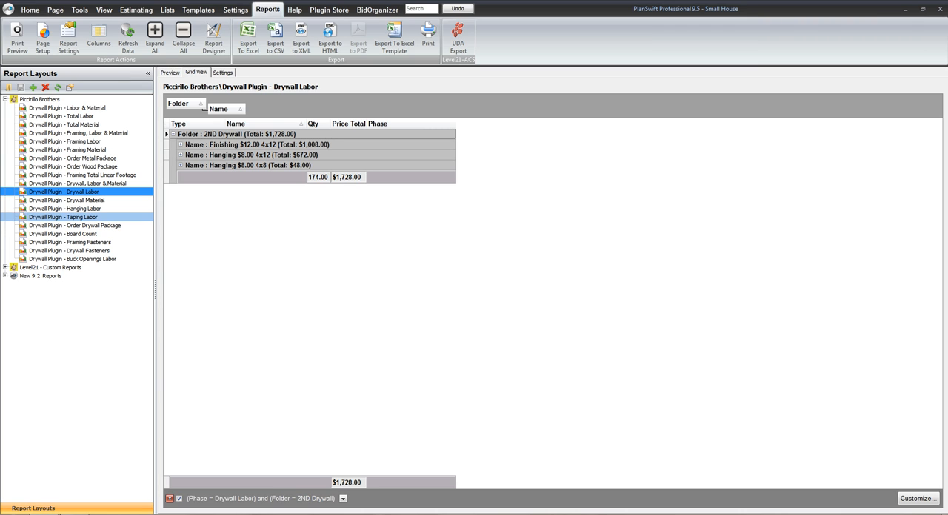
Filter the Drywall Plugin - Drywall Material report to the 2ND Drywall folder and expand its item list
click(66, 201)
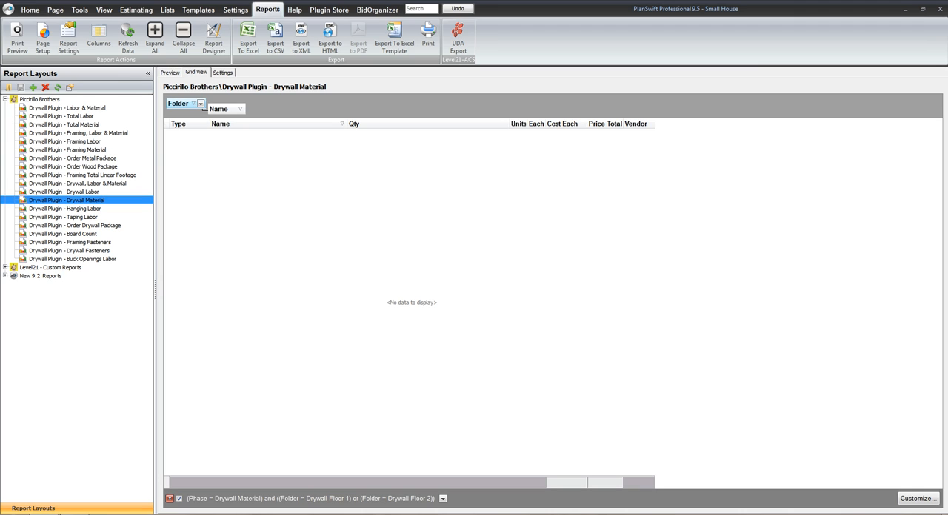
click(200, 104)
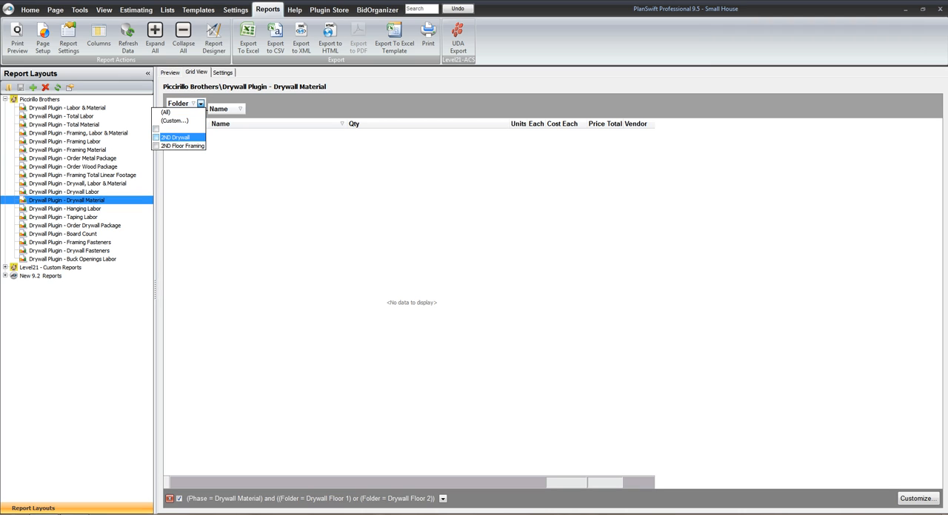
click(156, 137)
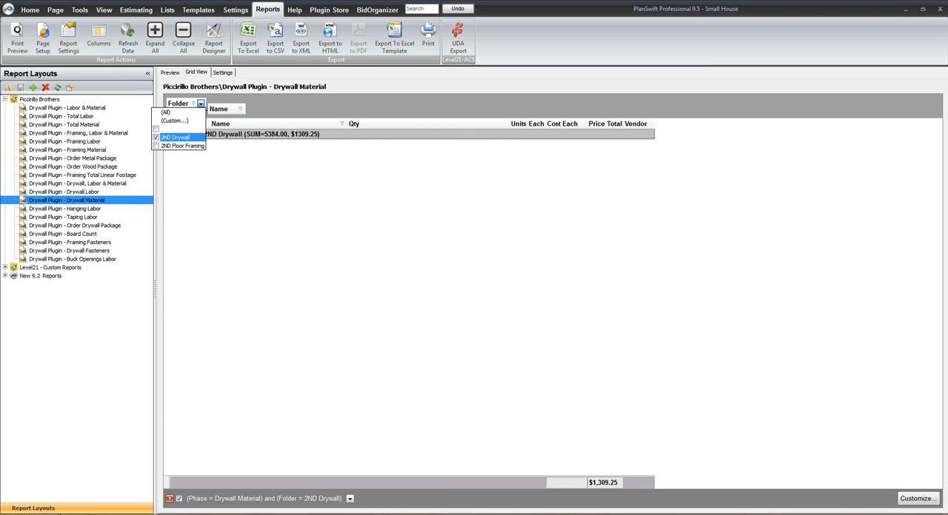
key(Escape)
click(173, 134)
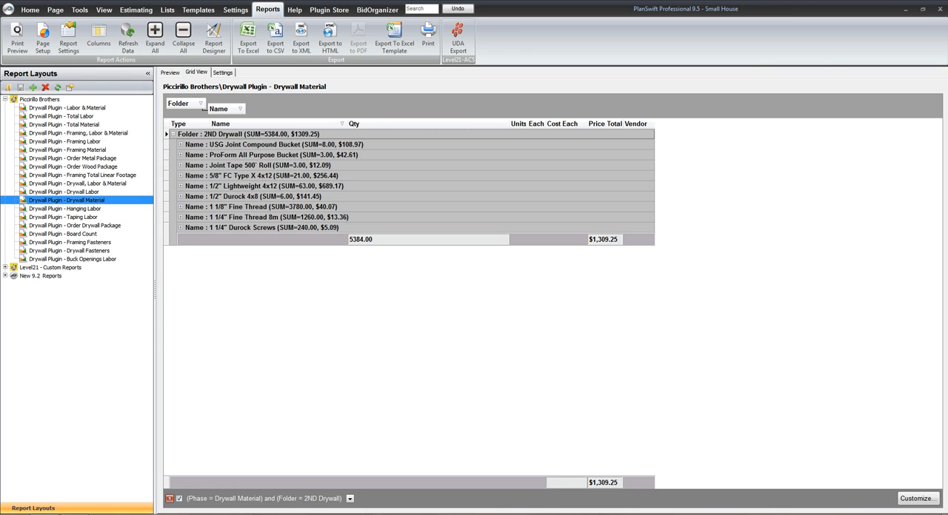
Filter the Drywall Plugin - Hanging Labor report to the 2ND Drywall folder and expand the folder group
click(65, 209)
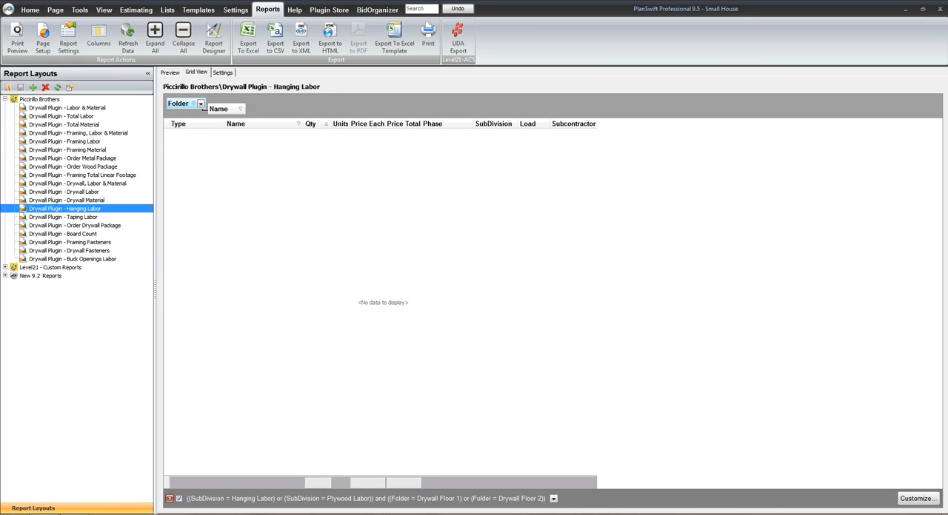
click(200, 104)
click(157, 137)
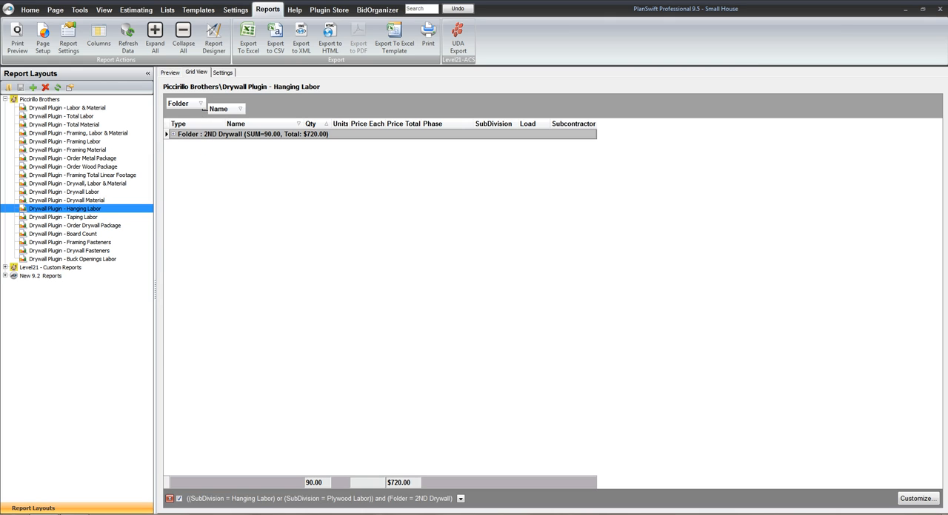
click(174, 134)
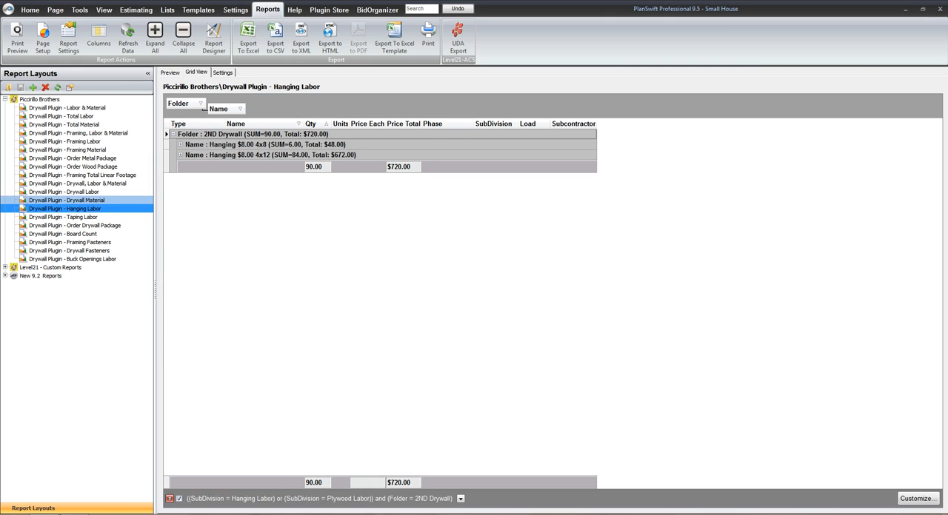
Filter the Drywall Plugin - Taping Labor report to the 2ND Drywall folder and expand the folder group
click(63, 217)
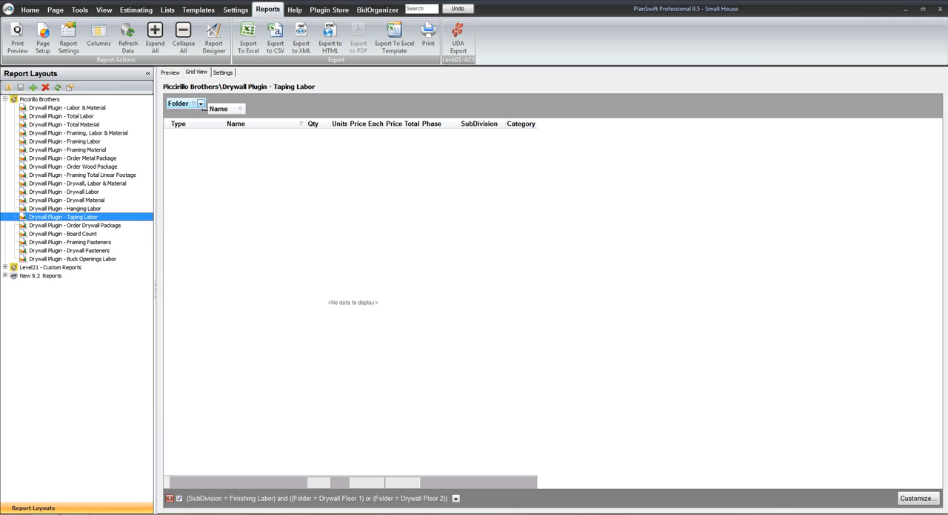
click(200, 103)
click(175, 137)
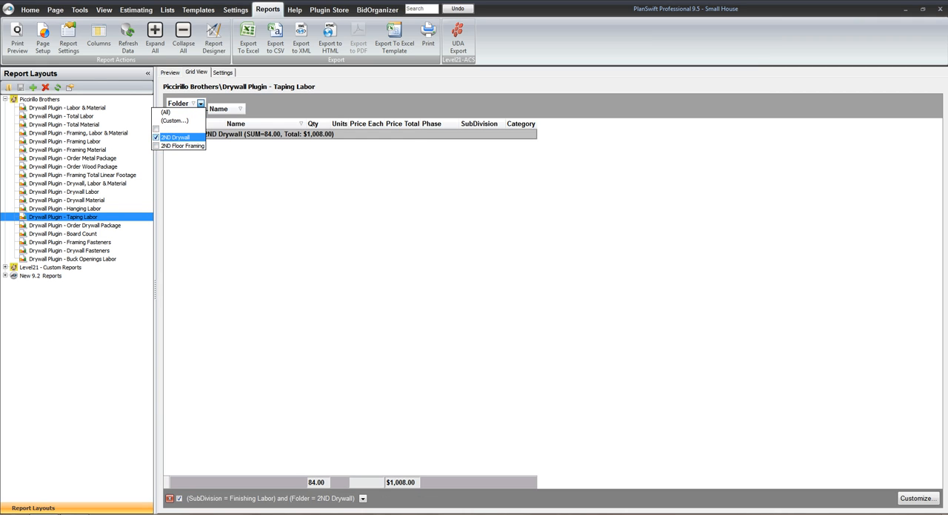
click(173, 134)
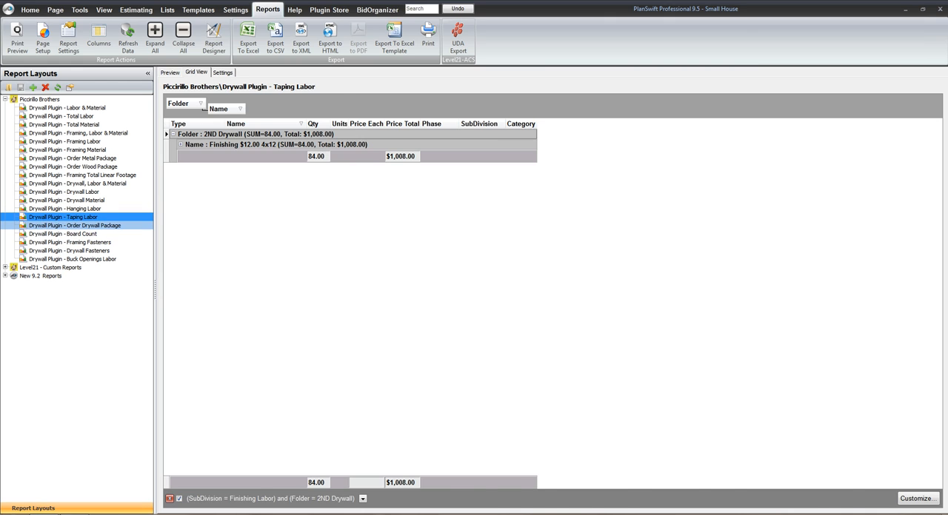
Filter the Drywall Plugin - Order Drywall Package report to the 2ND Drywall folder and reset its Name filter to all items
click(75, 226)
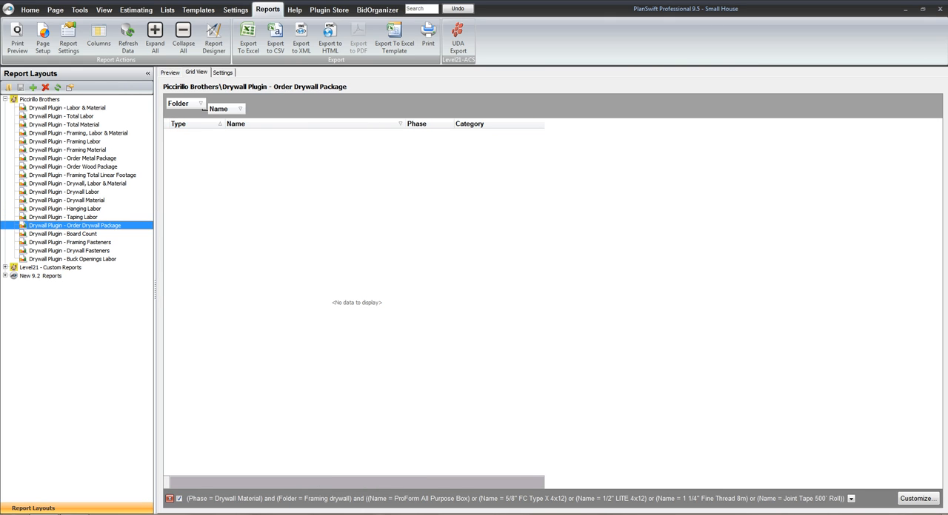
click(200, 104)
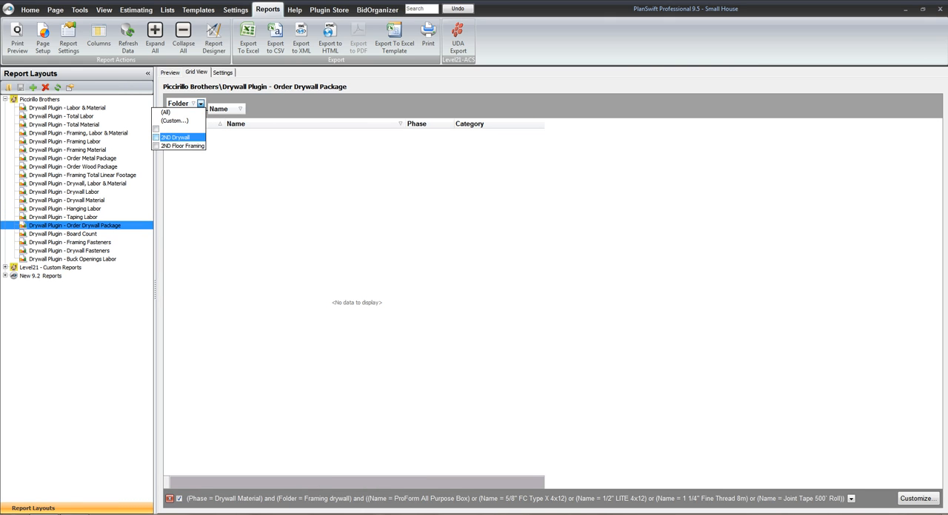
click(157, 137)
click(240, 109)
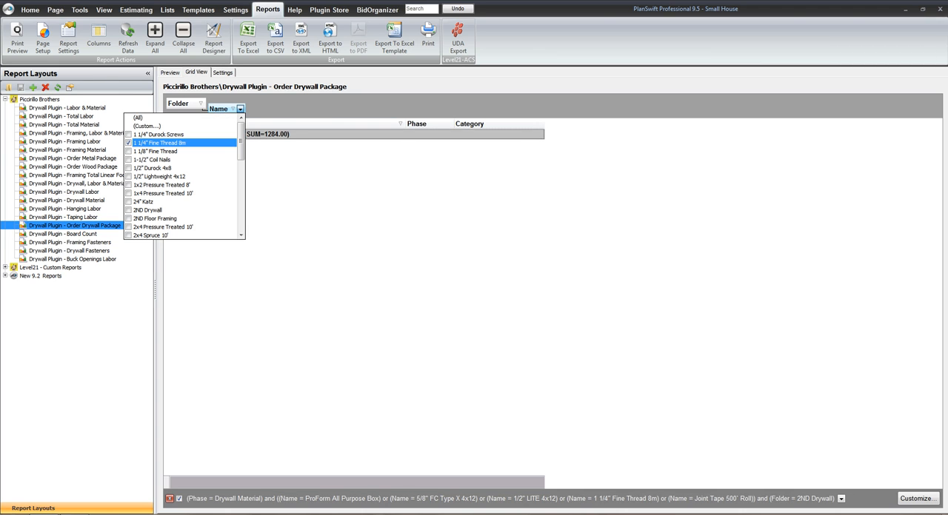
click(178, 117)
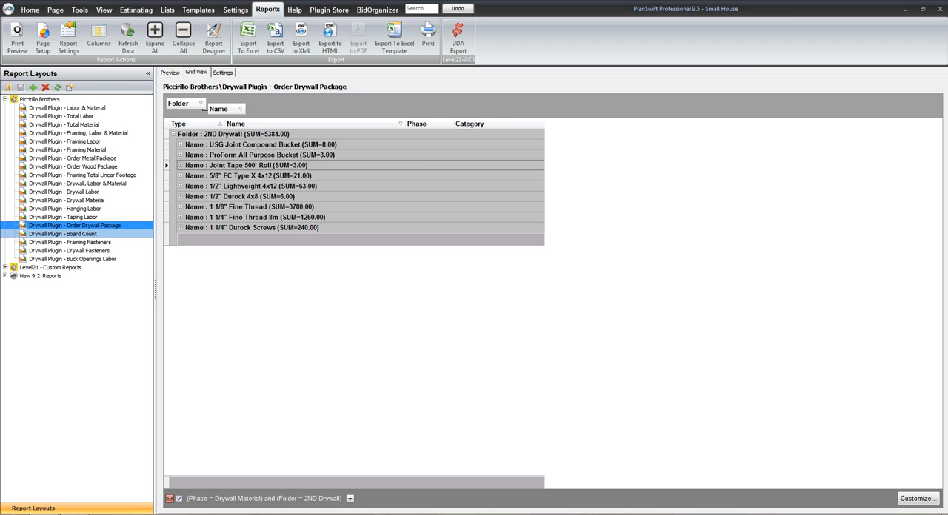
Filter the Drywall Plugin - Board Count report to the 2ND Drywall folder, reviewing the folder's items and collapsing the group again
click(63, 233)
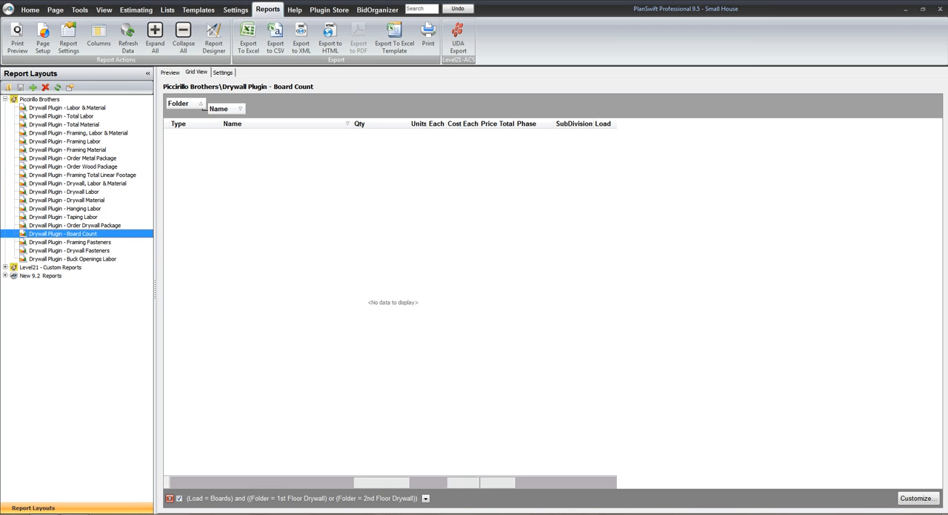
click(200, 104)
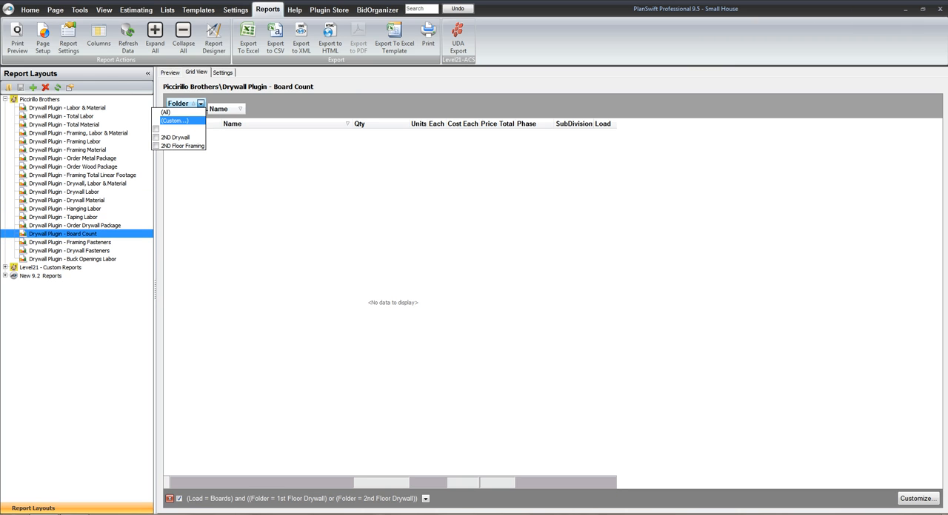
click(172, 137)
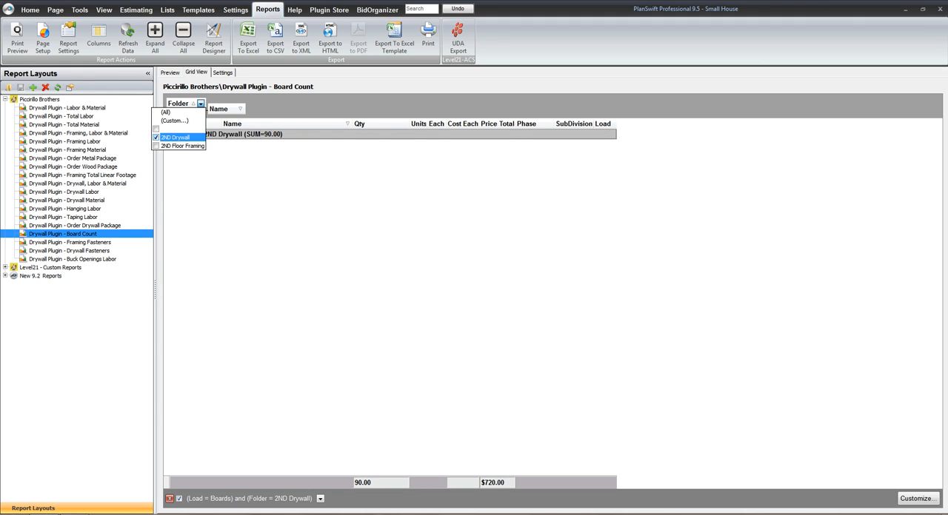
click(172, 134)
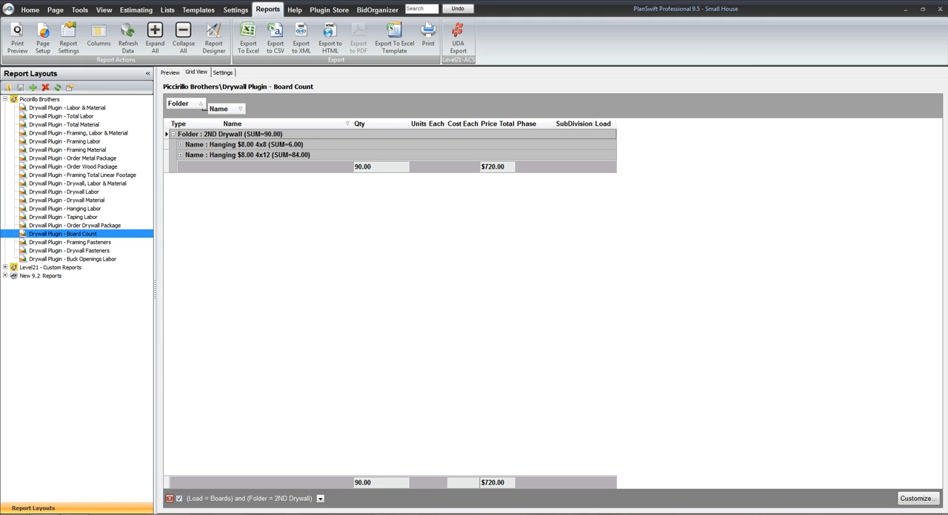
click(172, 134)
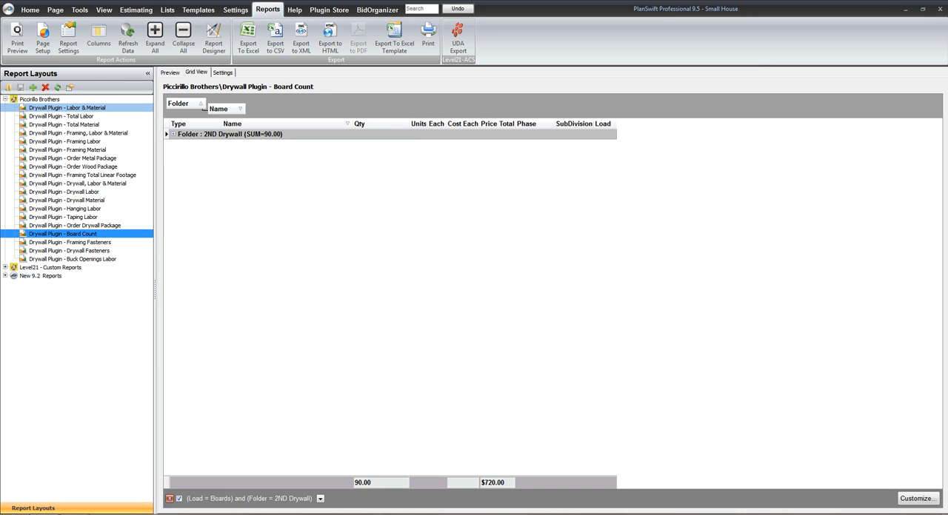
Open the Drywall Plugin - Labor & Material report and collapse its 2ND Drywall folder group
click(66, 108)
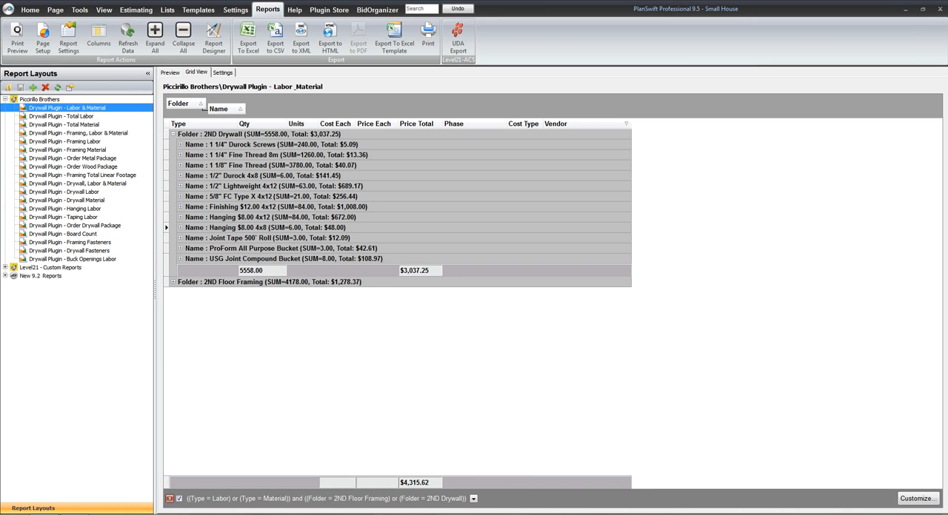
click(173, 134)
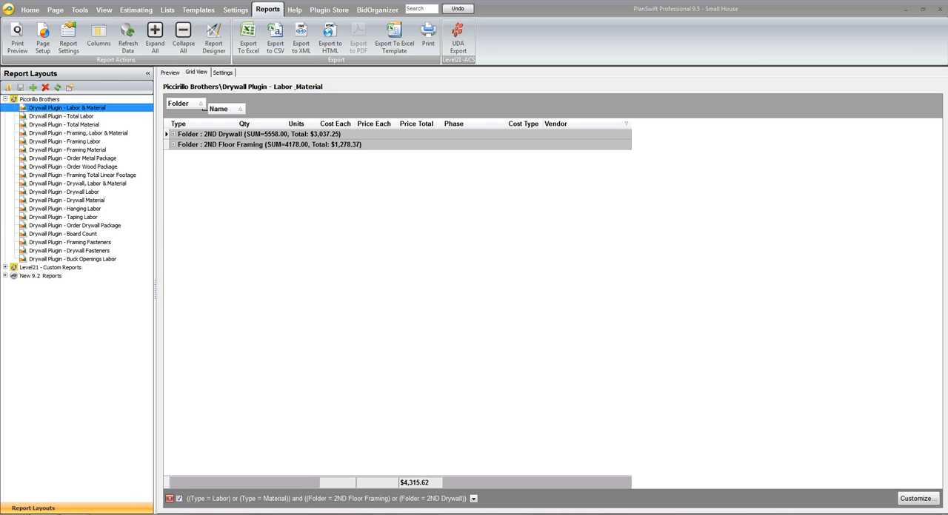
Set the Small House job's material markup and labor markup to 30% each in its costing properties
click(9, 9)
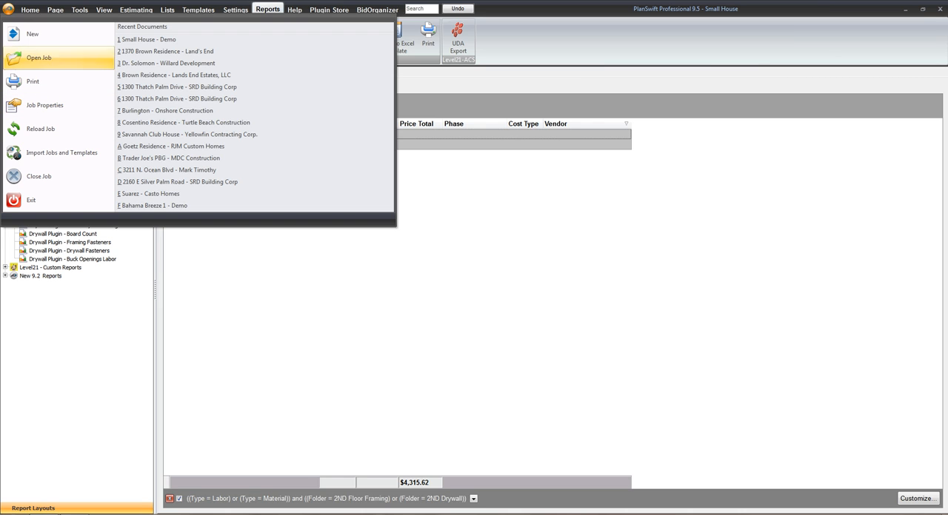
click(44, 106)
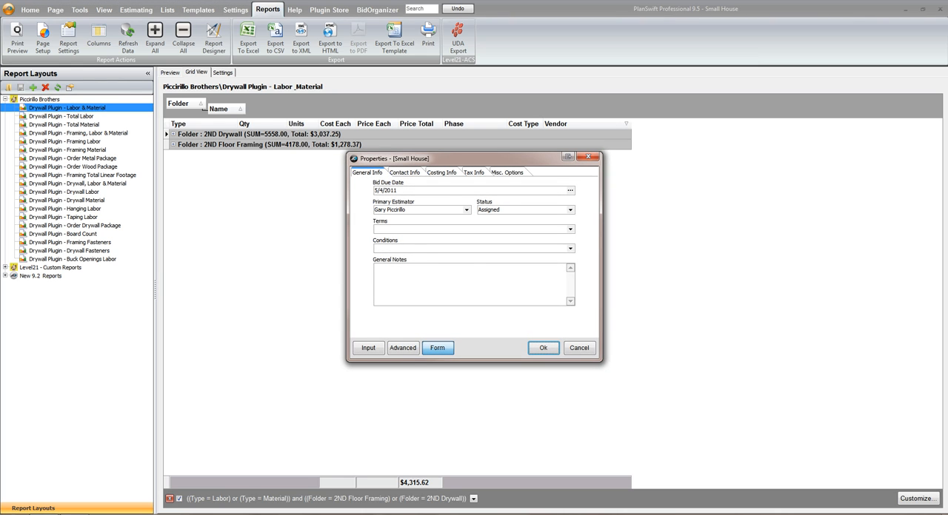
click(441, 172)
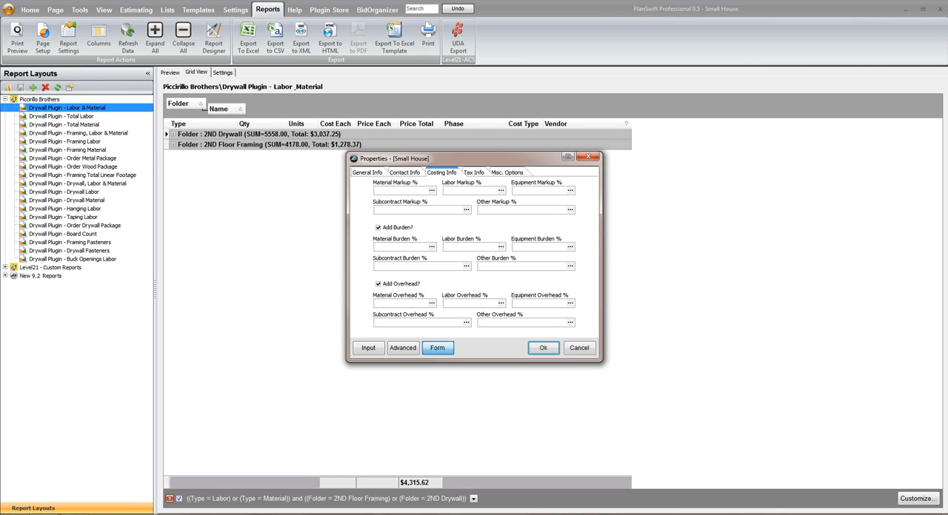
click(412, 190)
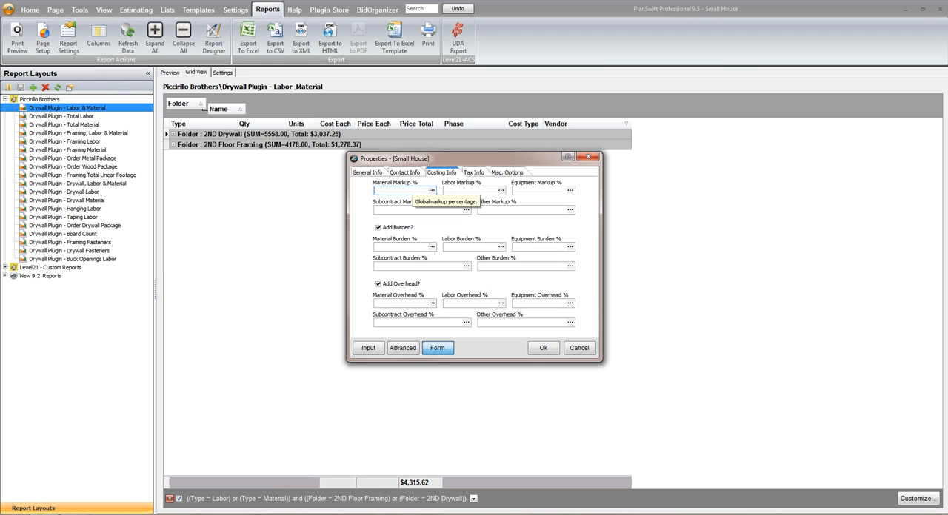
text(30)
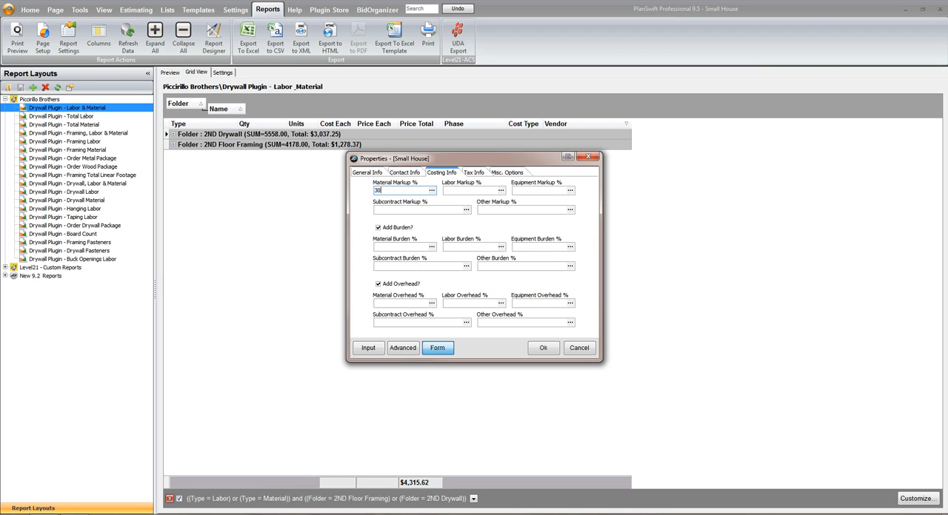
key(Tab)
text(30)
key(Tab)
key(Return)
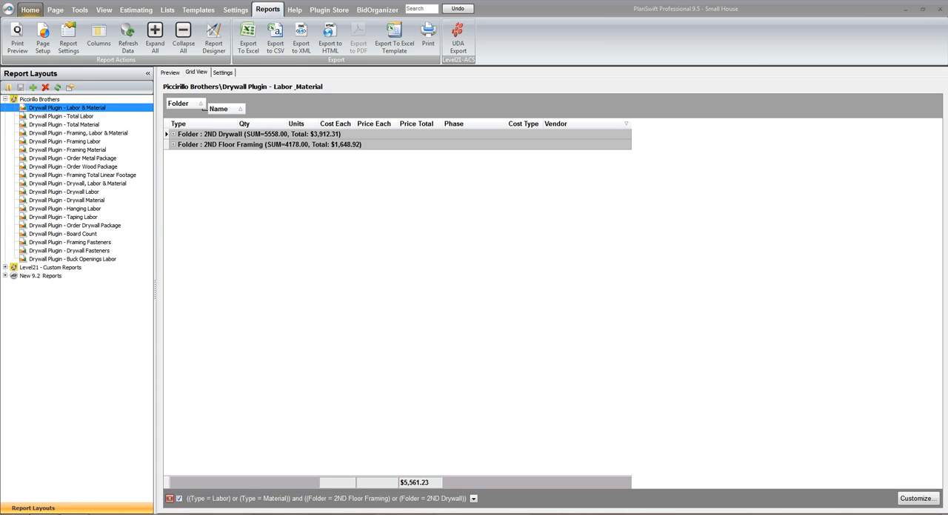
Return to the second floor plan and hide the ceiling drywall area takeoff
click(29, 10)
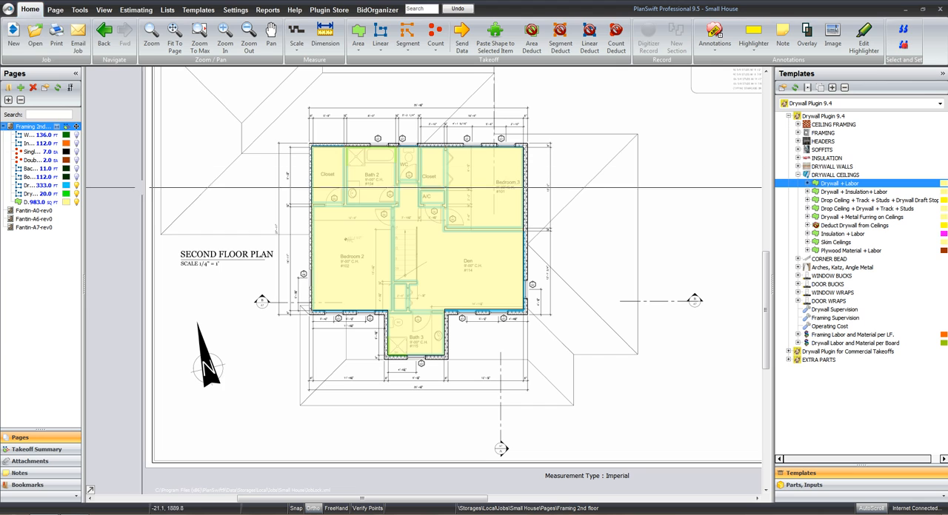
click(76, 202)
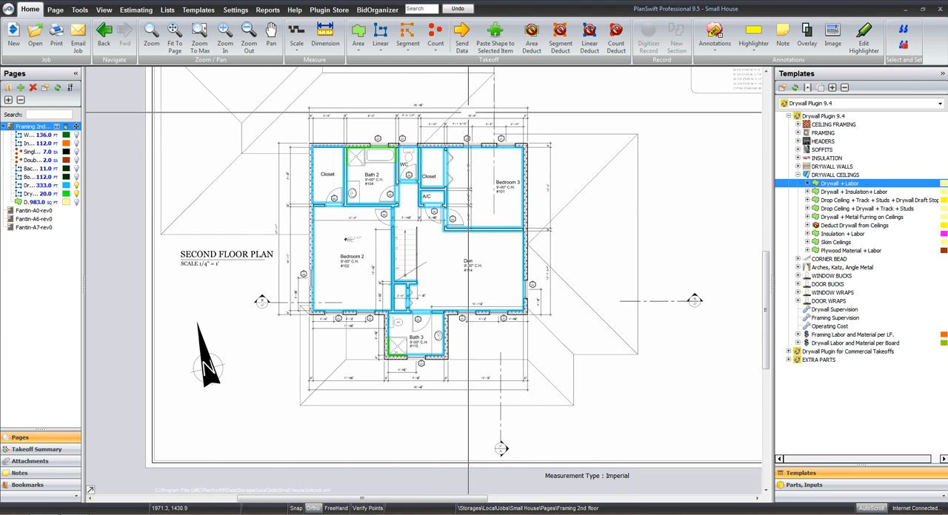
scroll(470, 118, up, 2)
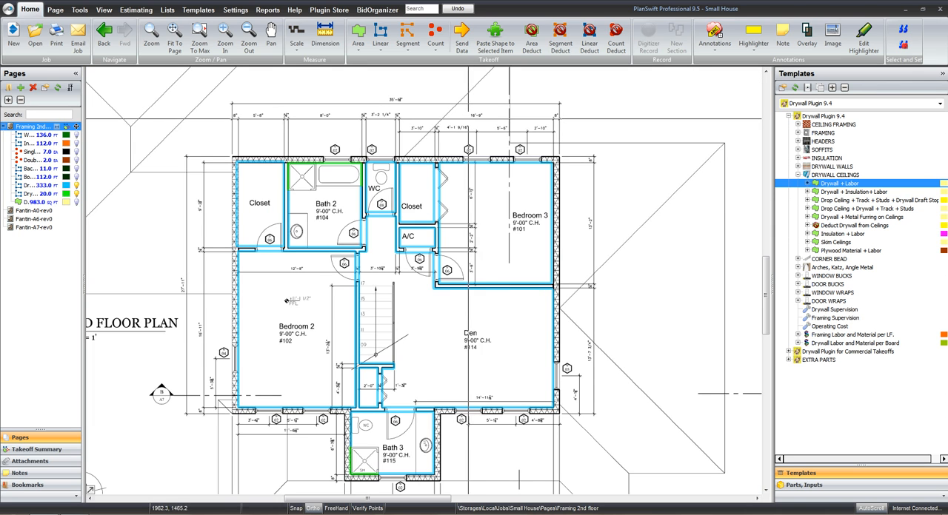
drag(480, 268, 517, 224)
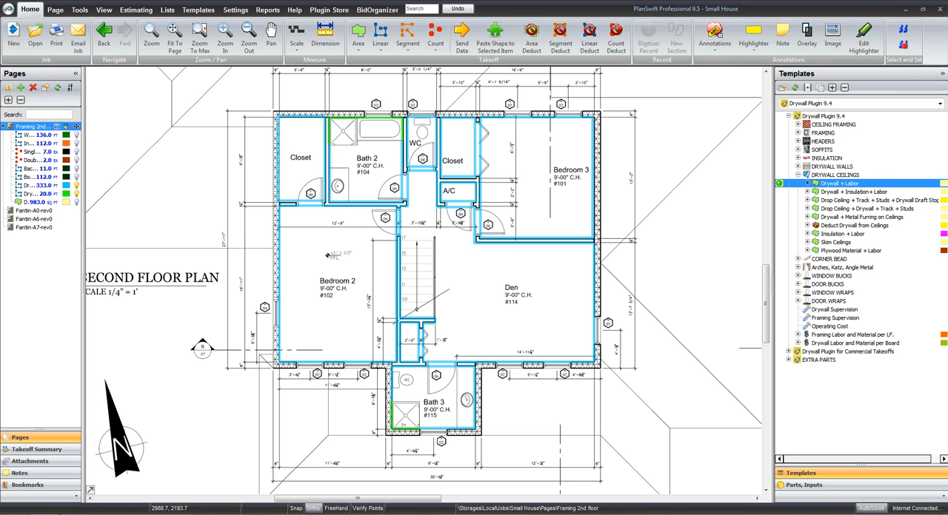
Start a corner bead count takeoff from the first choose type template under CORNER BEAD and name it "Stand Up"
click(798, 175)
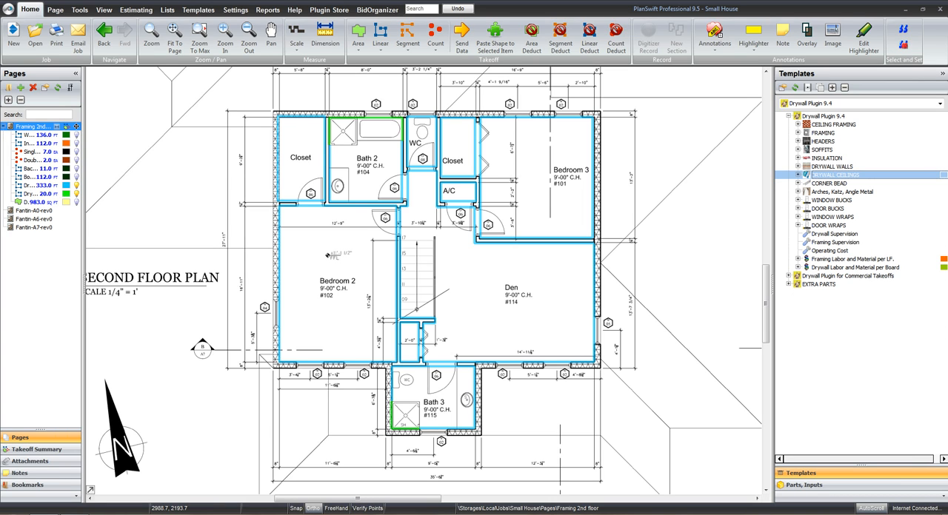
click(859, 348)
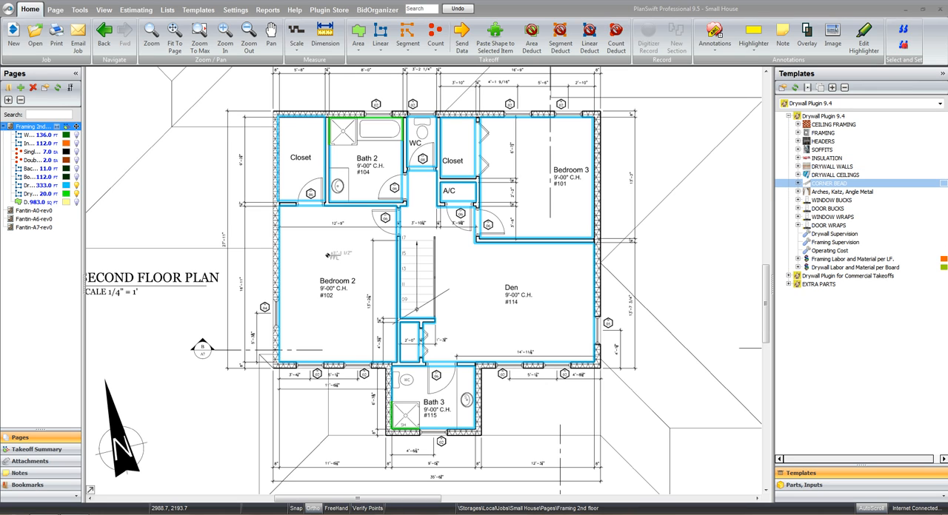
click(799, 184)
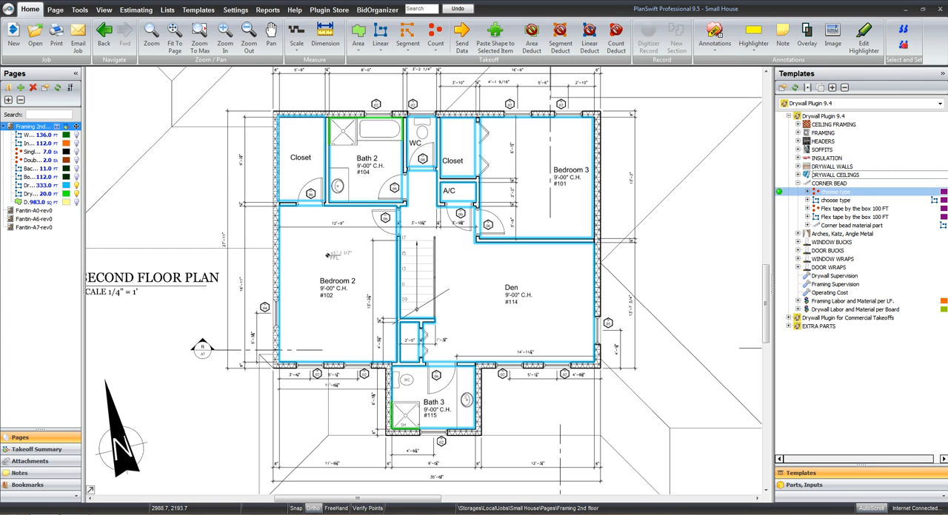
click(779, 192)
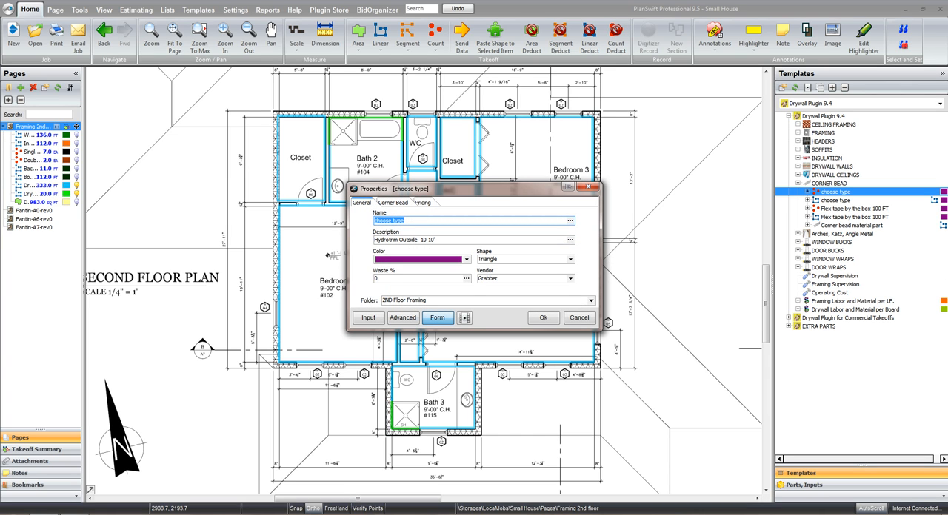
text(C)
text(Stand )
text(U)
text(p)
key(ctrl+Tab)
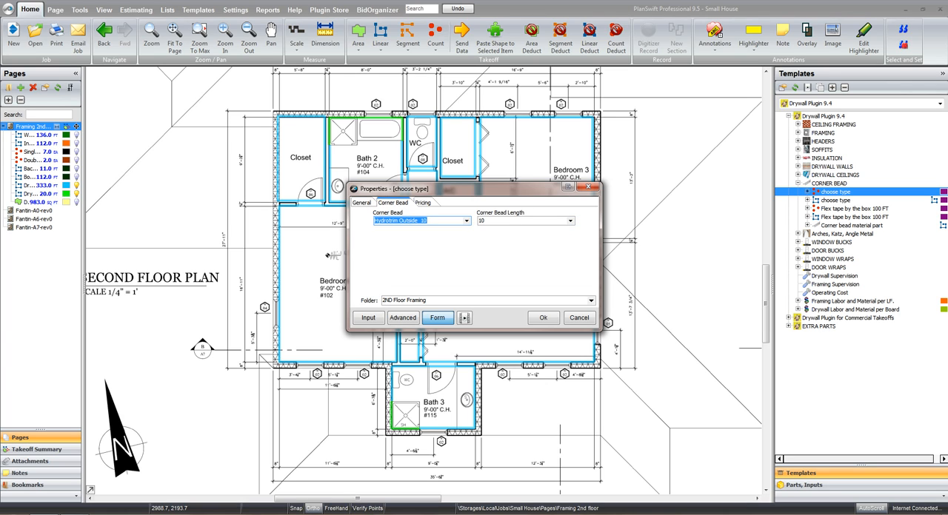
Choose the Metal 90 Degree corner bead for the takeoff and assign it to the 2ND Drywall folder
click(465, 221)
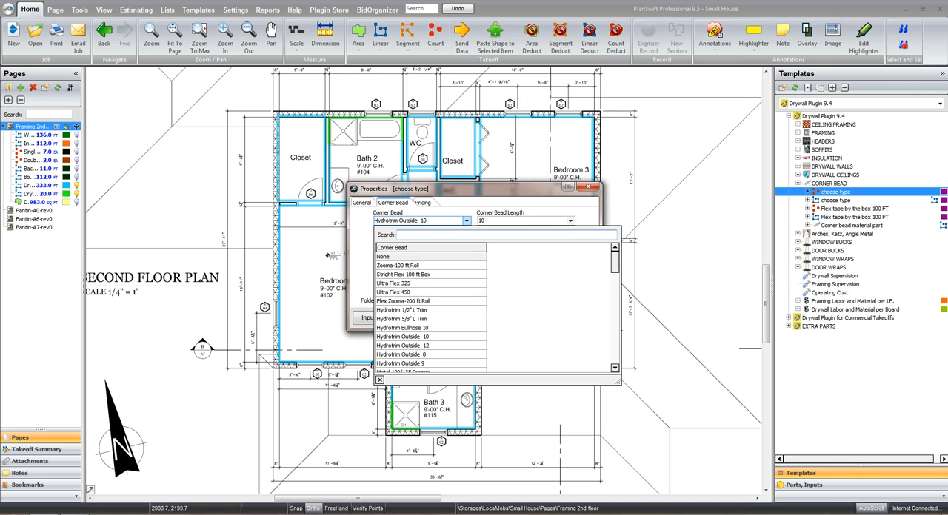
text(90)
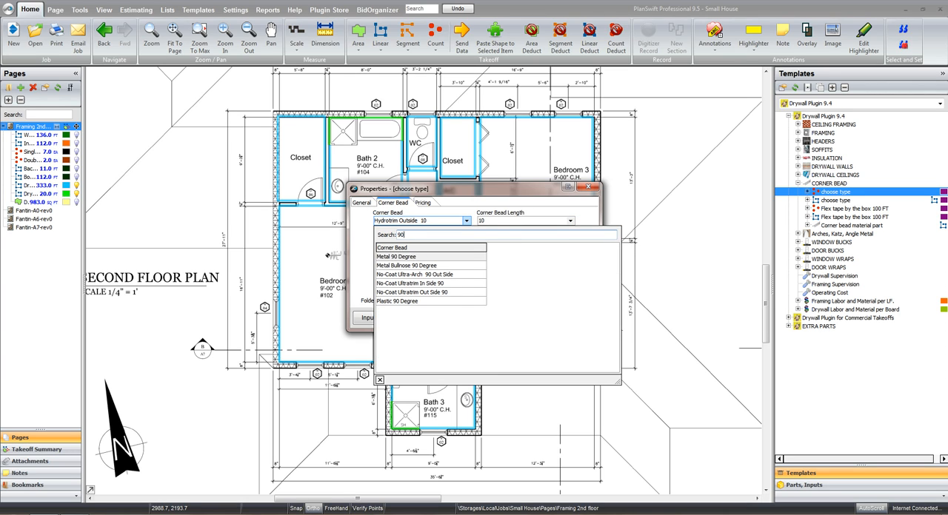
key(Return)
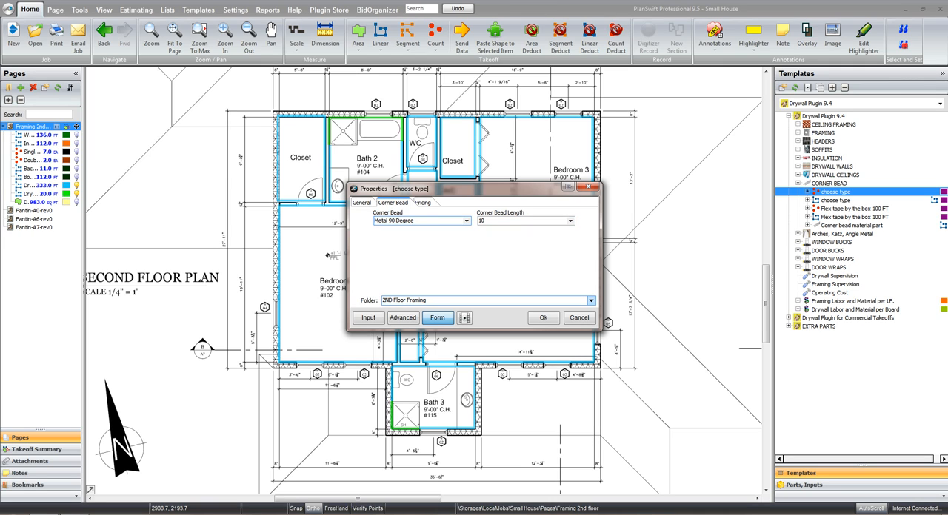
click(590, 300)
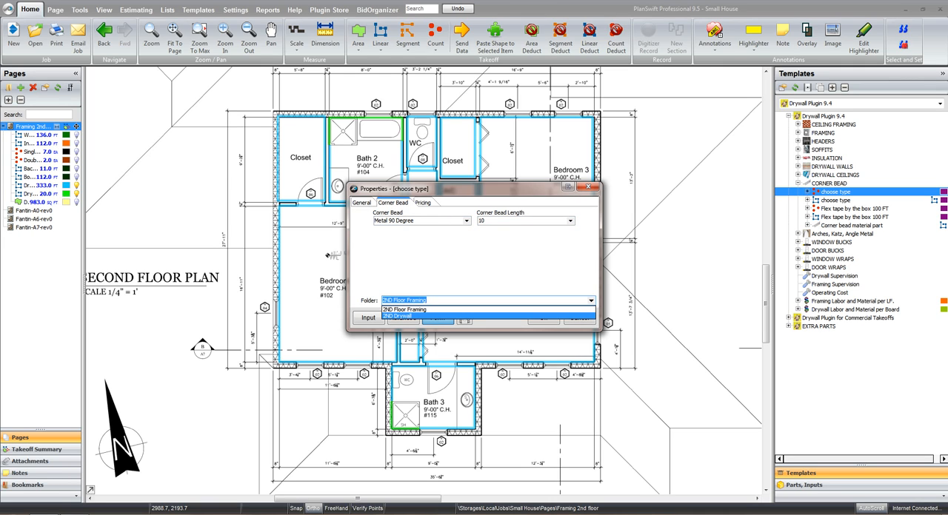
click(403, 316)
click(543, 317)
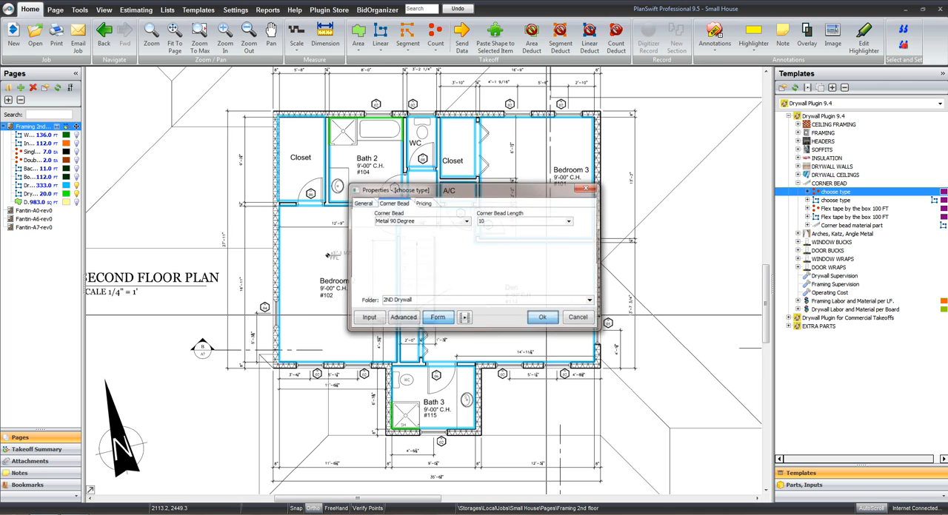
Count corner beads at the two hall corners below the WC and the four corners of the Bedroom 3 closet opening
drag(445, 192, 298, 398)
scroll(392, 263, up, 2)
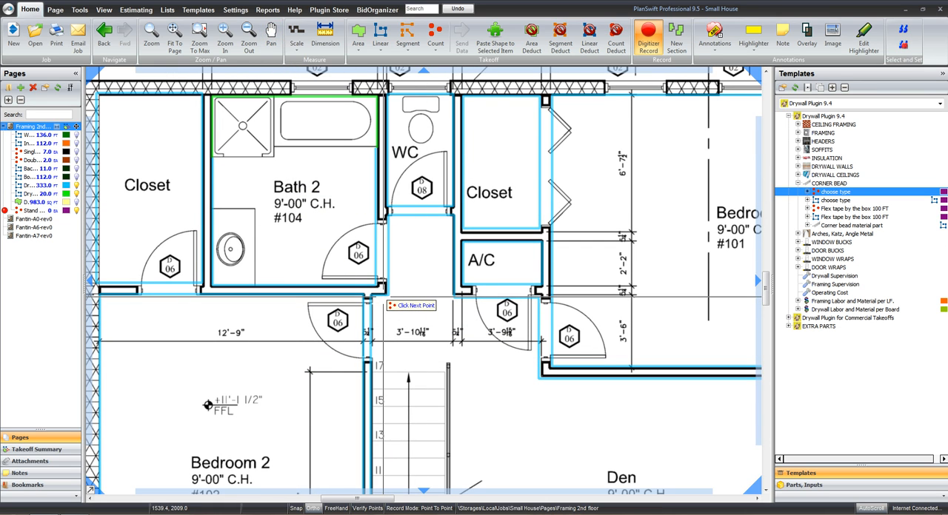
click(383, 295)
click(452, 299)
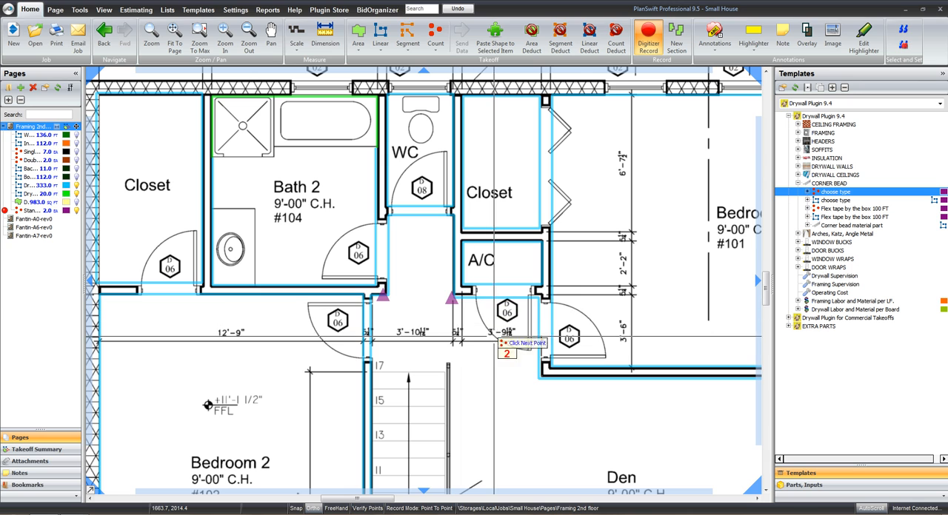
click(535, 110)
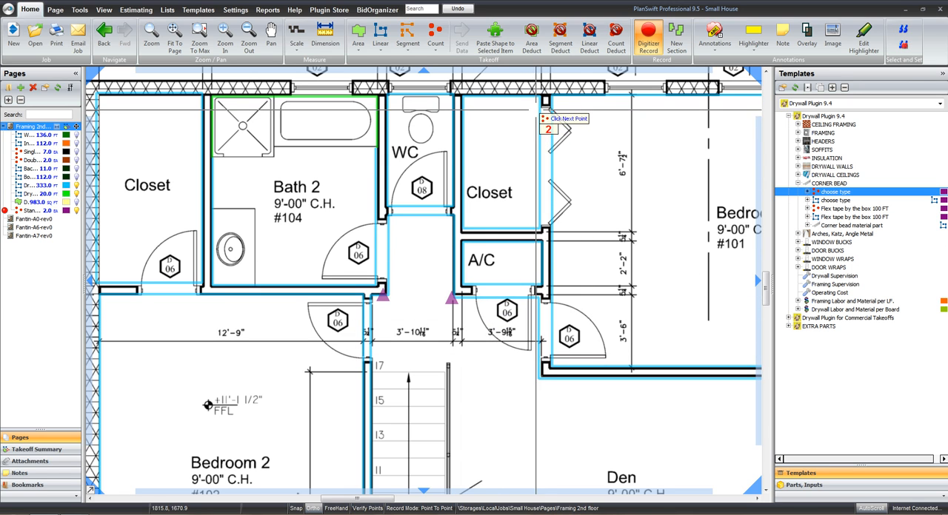
click(550, 109)
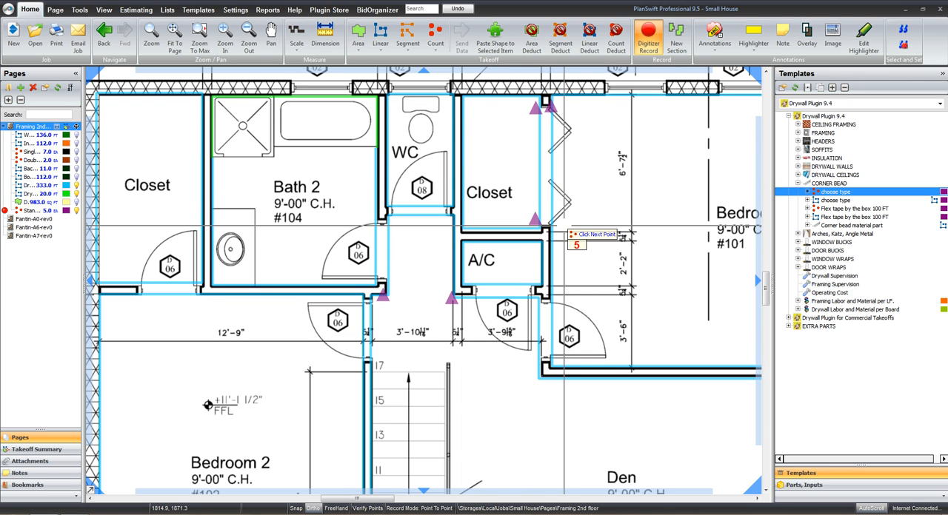
click(535, 227)
click(550, 227)
Count one corner bead at the Den's wall corner below Bedroom 3 and two at the wall end beside the stairs
scroll(476, 412, down, 2)
drag(485, 432, 457, 295)
click(488, 252)
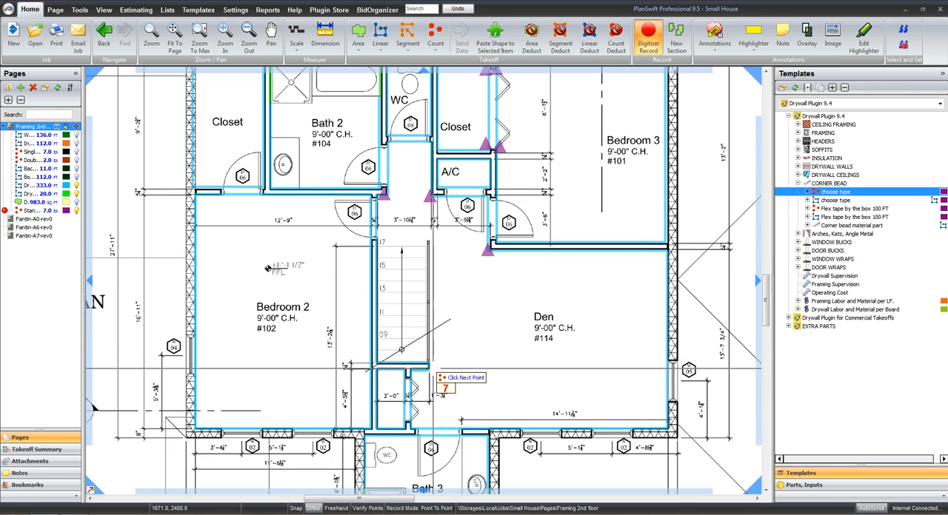
click(434, 358)
click(434, 376)
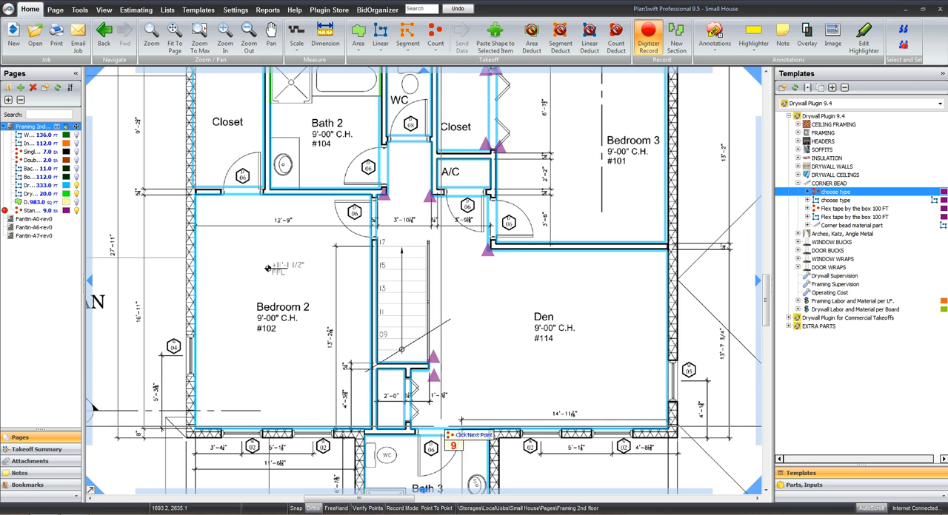
Count four corner beads around the door opening of the small closet below the stairs
drag(441, 434, 445, 292)
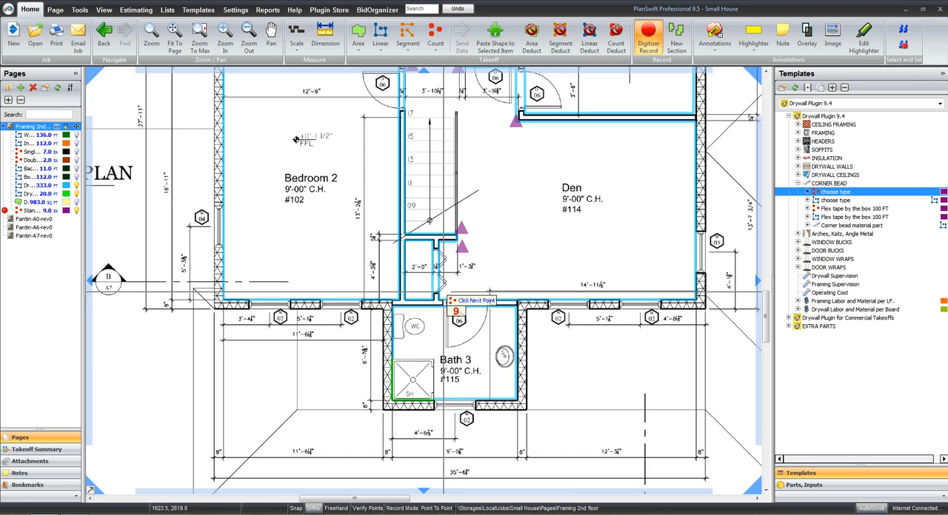
click(444, 293)
click(424, 292)
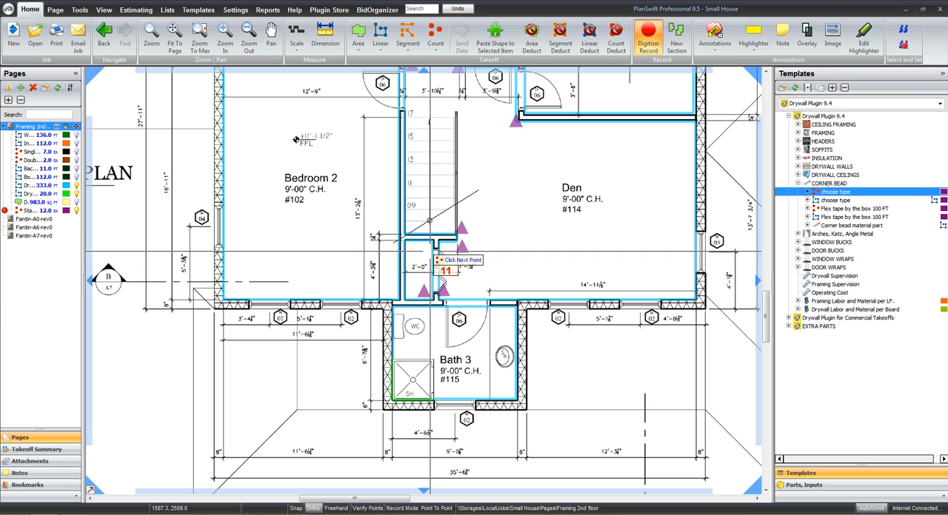
click(429, 251)
click(443, 251)
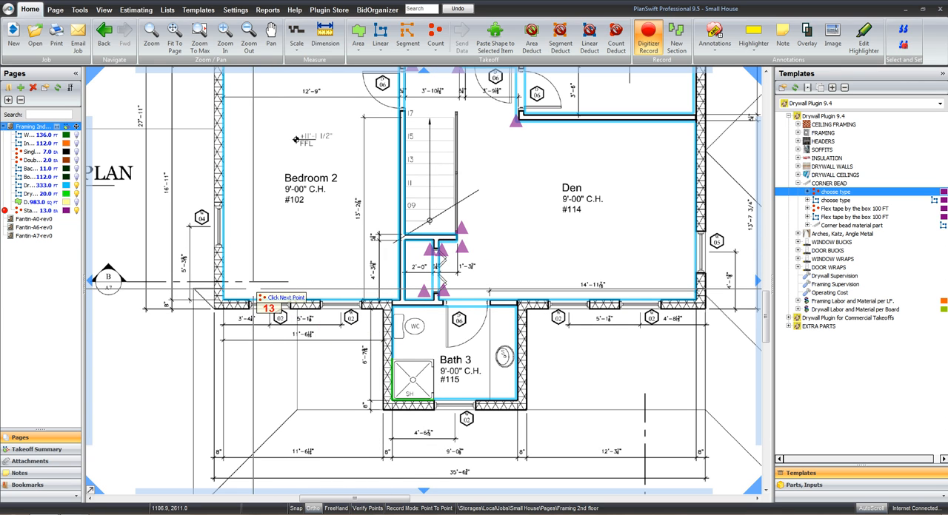
Count three corner beads at each of the two windows in Bedroom 2's lower wall
click(251, 291)
click(268, 290)
click(288, 290)
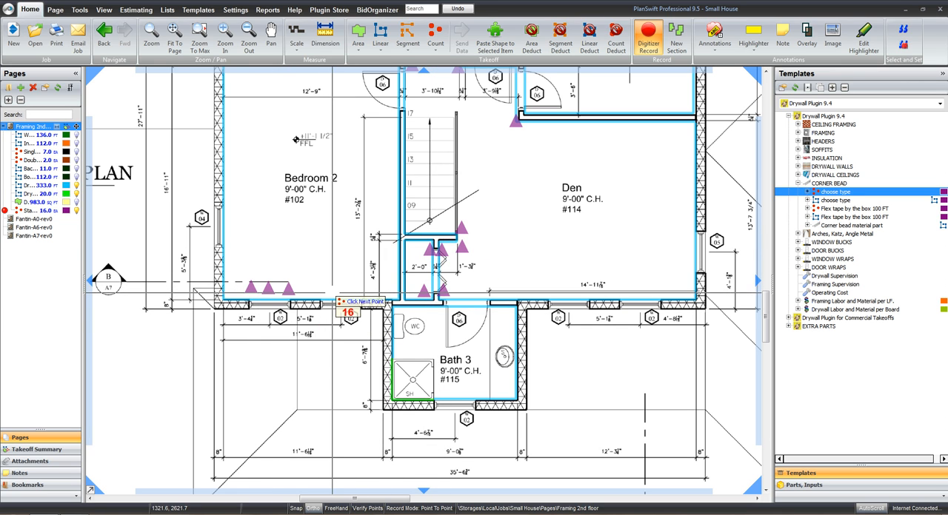
click(322, 292)
click(339, 291)
click(352, 294)
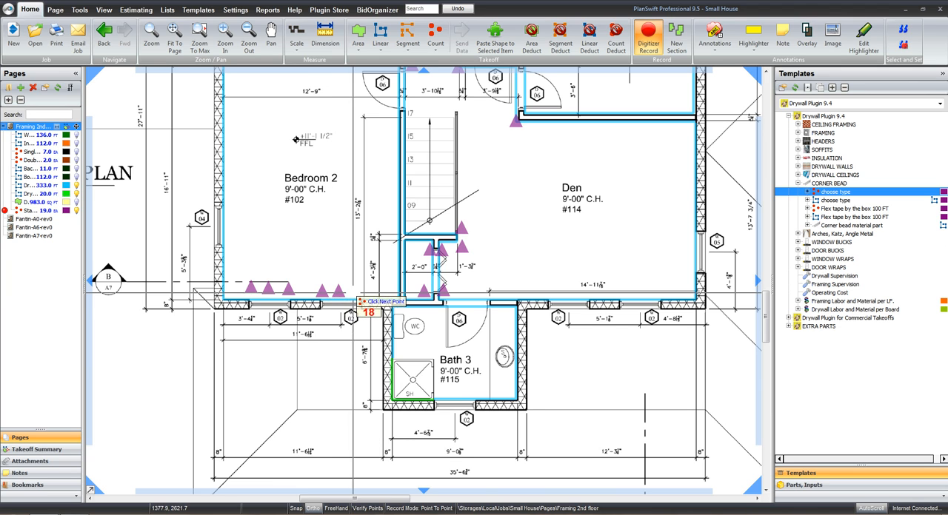
Count three corner beads at each of the two windows in the Den's lower wall
click(550, 293)
click(567, 293)
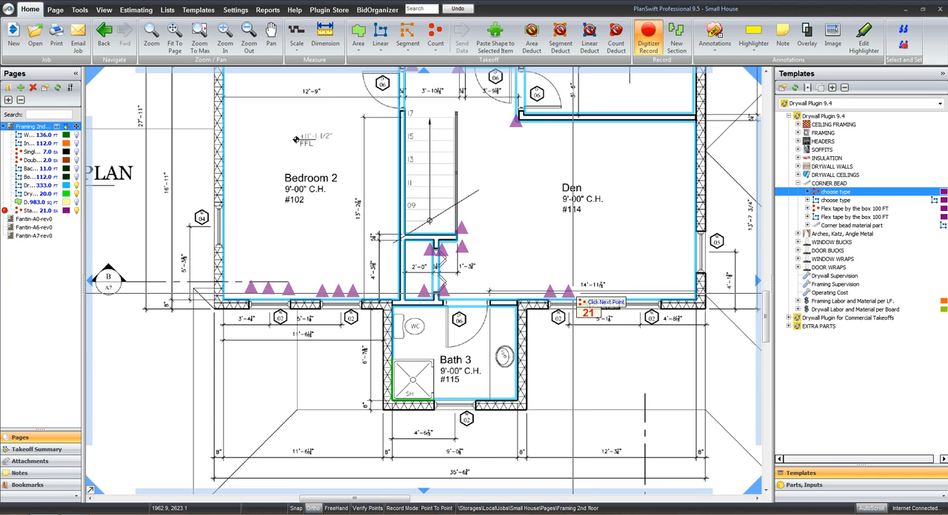
click(579, 293)
click(621, 293)
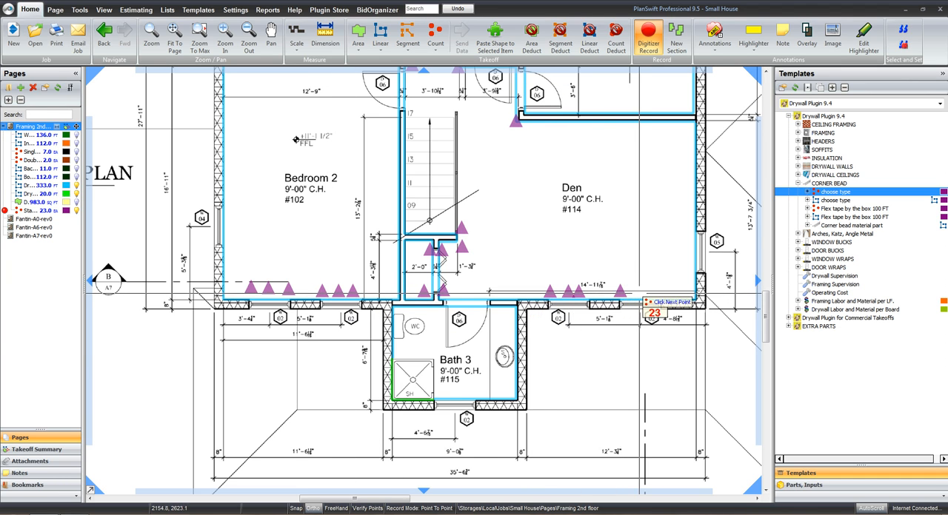
click(639, 293)
click(654, 293)
Count three corner beads at the Den's side-wall window and three at the Bath 3 window
click(691, 276)
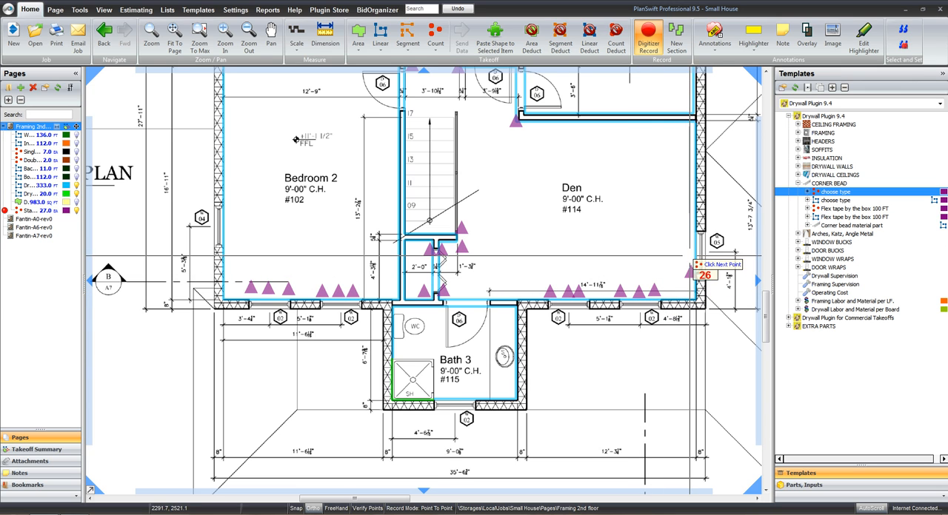
click(690, 255)
click(691, 234)
click(435, 399)
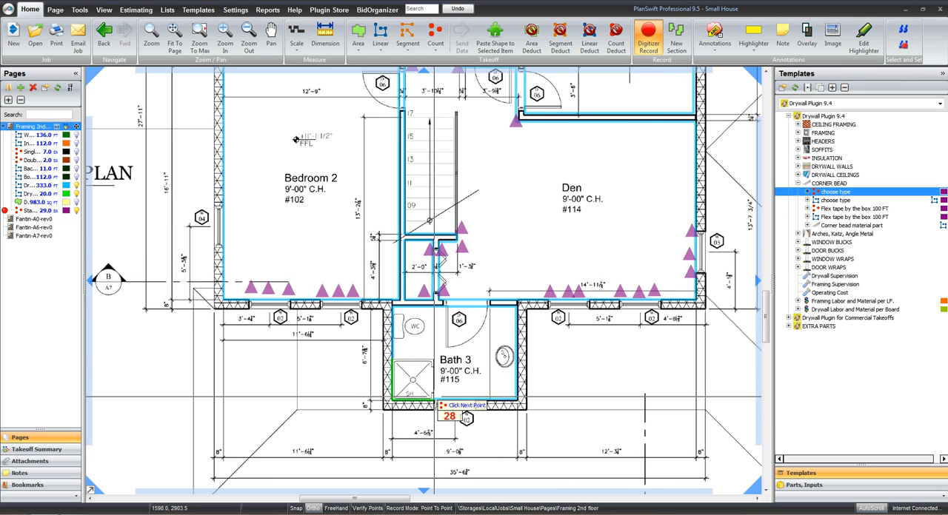
click(442, 399)
click(469, 398)
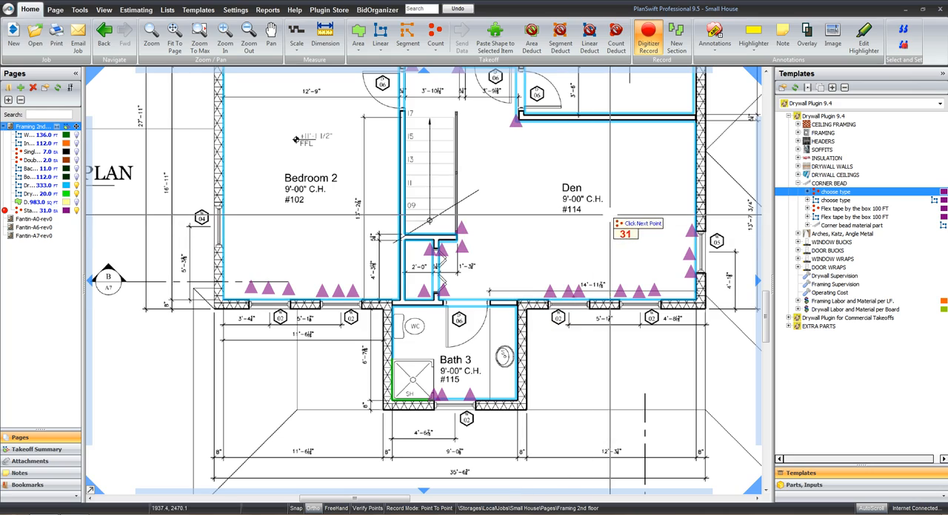
Count three corner beads at Bedroom 3's upper-wall window nearest the outside corner and two at the window nearer the closet
drag(610, 183, 583, 397)
click(646, 149)
click(635, 148)
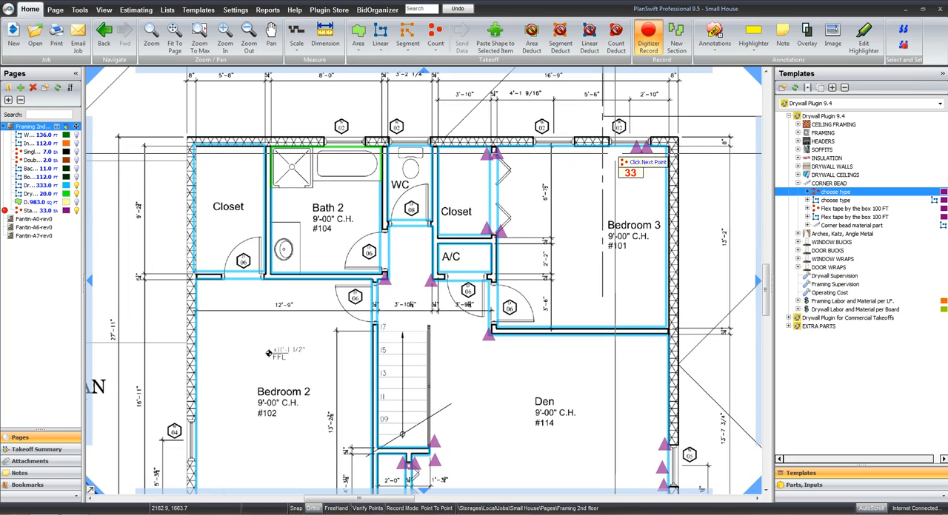
click(614, 152)
click(573, 149)
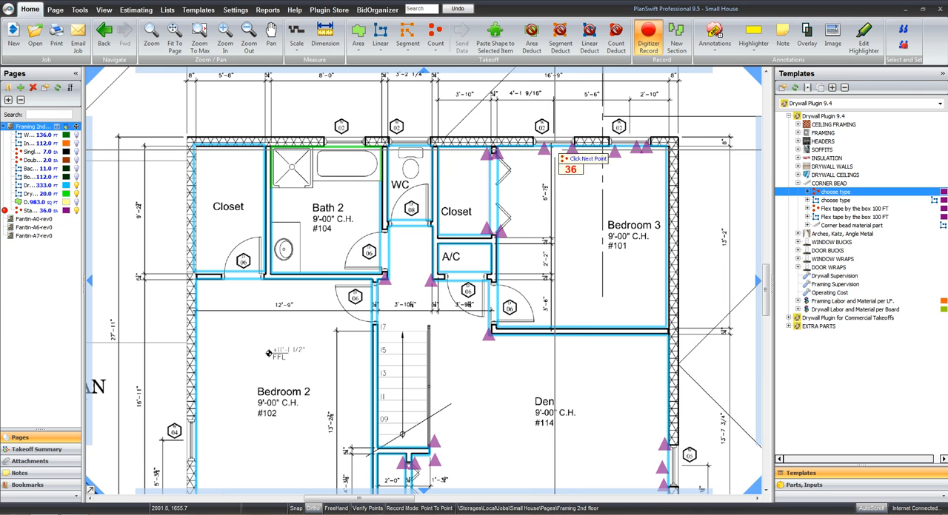
click(544, 150)
Count two corner beads at the WC window and two at the Bath 2 window, completing the count
click(425, 147)
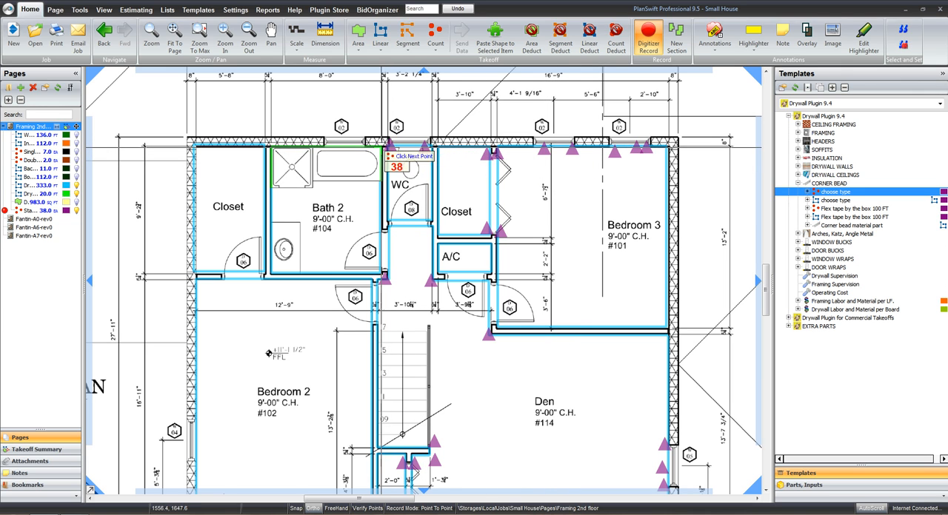
click(362, 143)
click(327, 143)
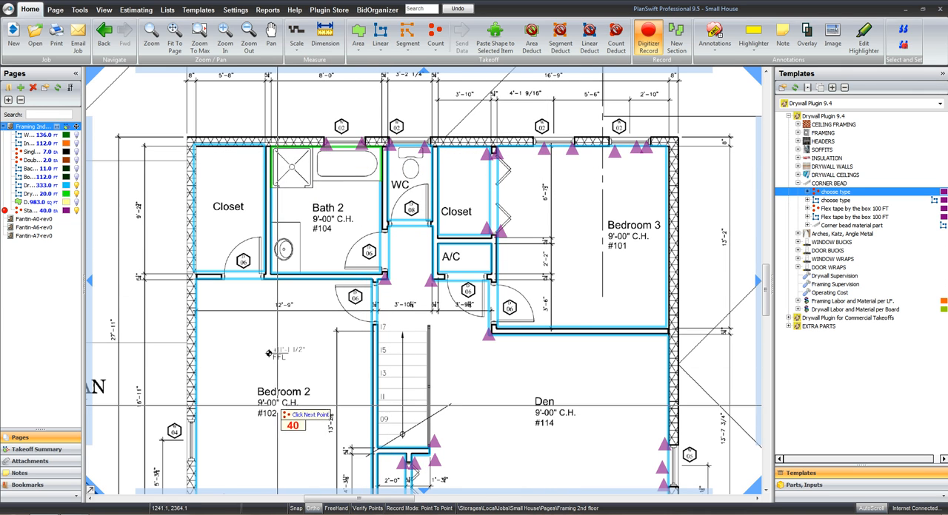
scroll(293, 258, down, 5)
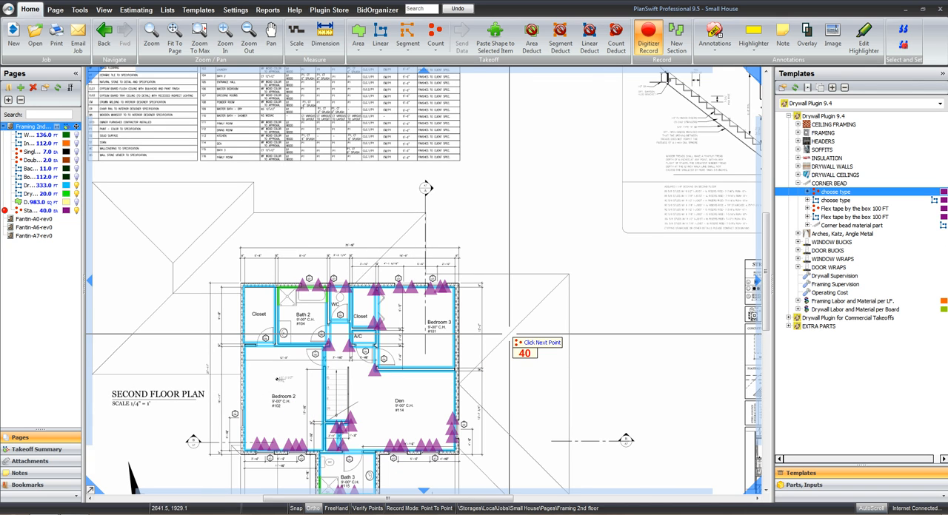
key(Escape)
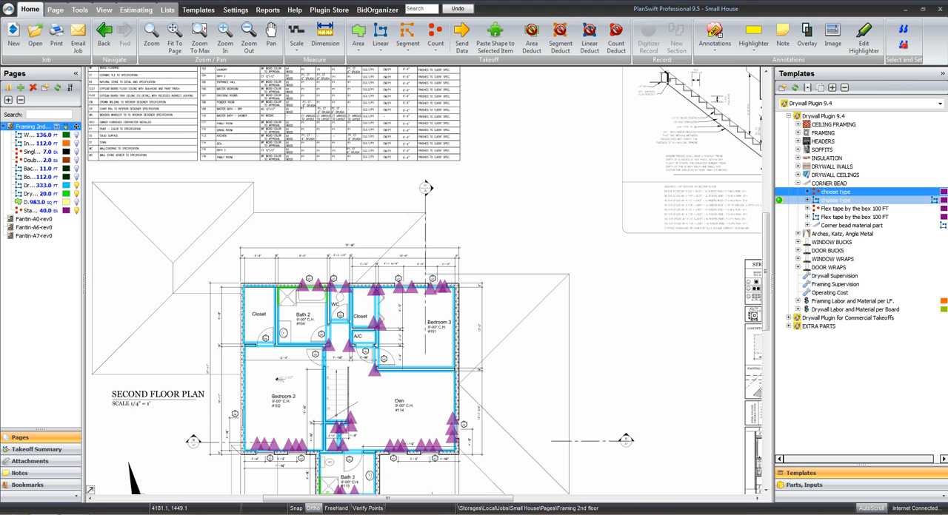
Set up a named linear corner bead takeoff using Metal 90 Degree bead in the 2ND Drywall folder
double_click(835, 200)
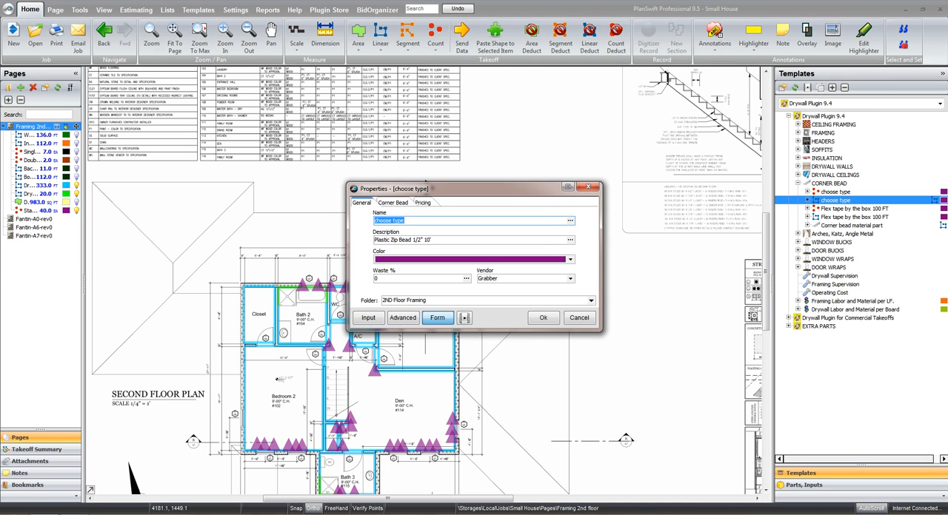
text(Linear bead)
key(ctrl+Tab)
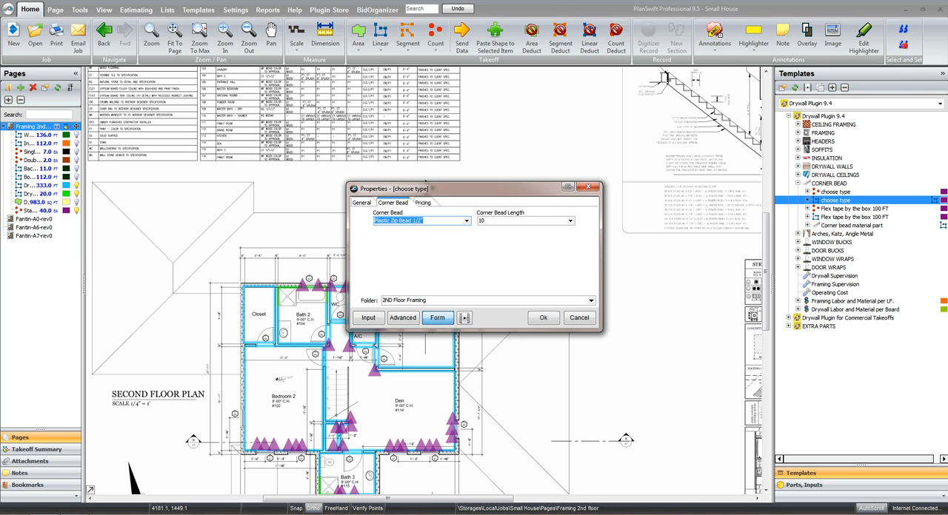
text(90)
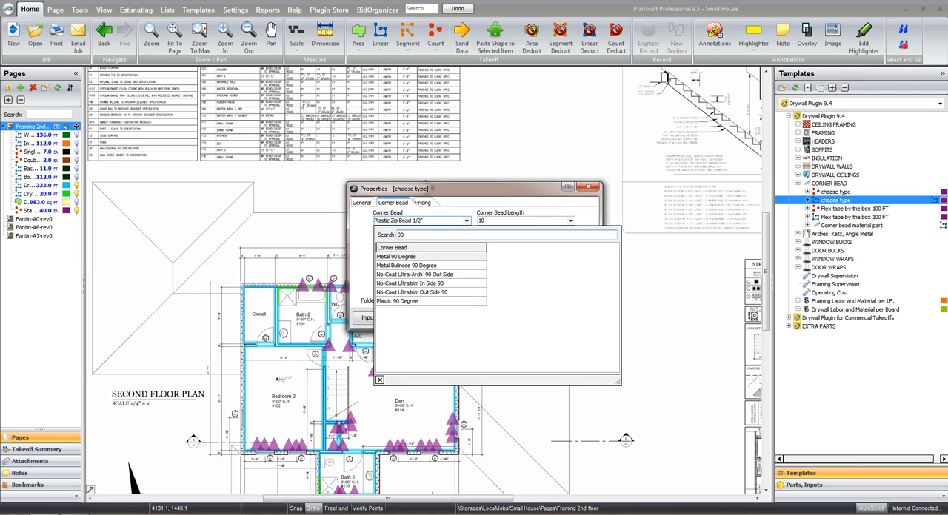
key(Down)
key(Return)
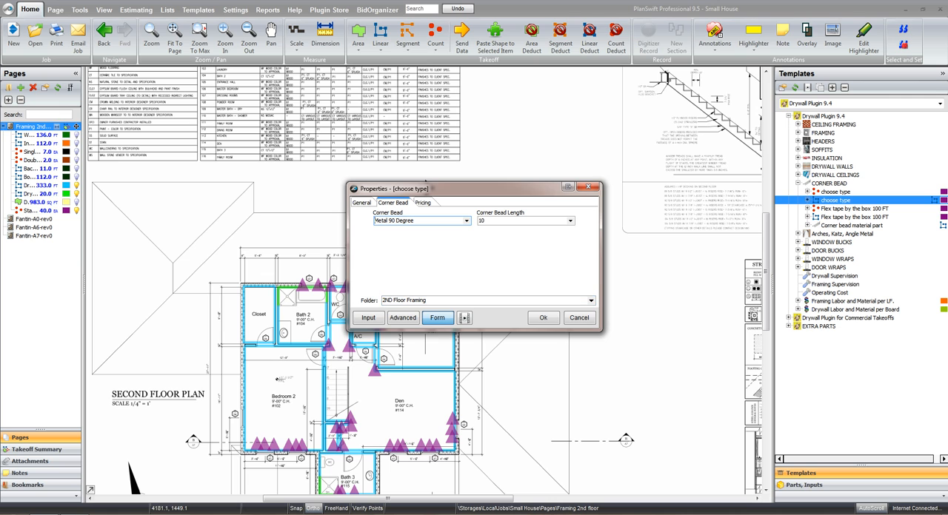
click(591, 301)
key(Return)
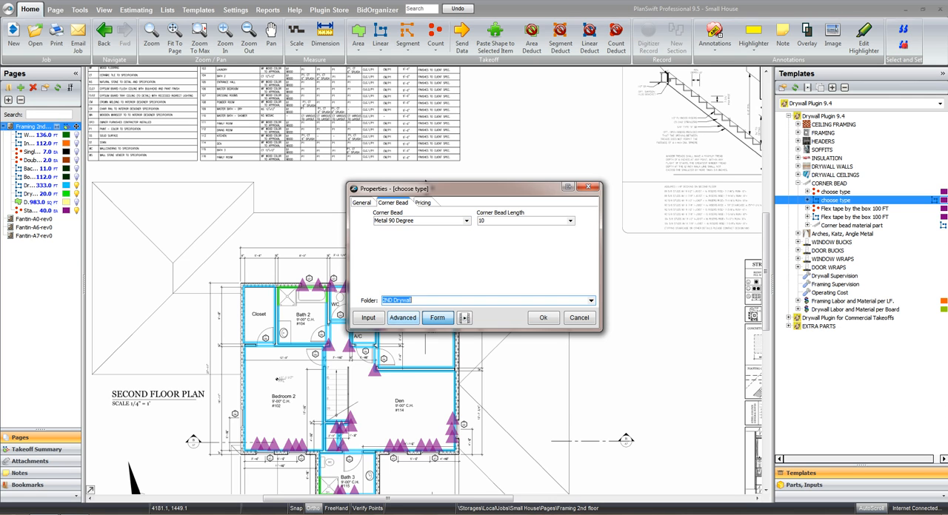
click(543, 317)
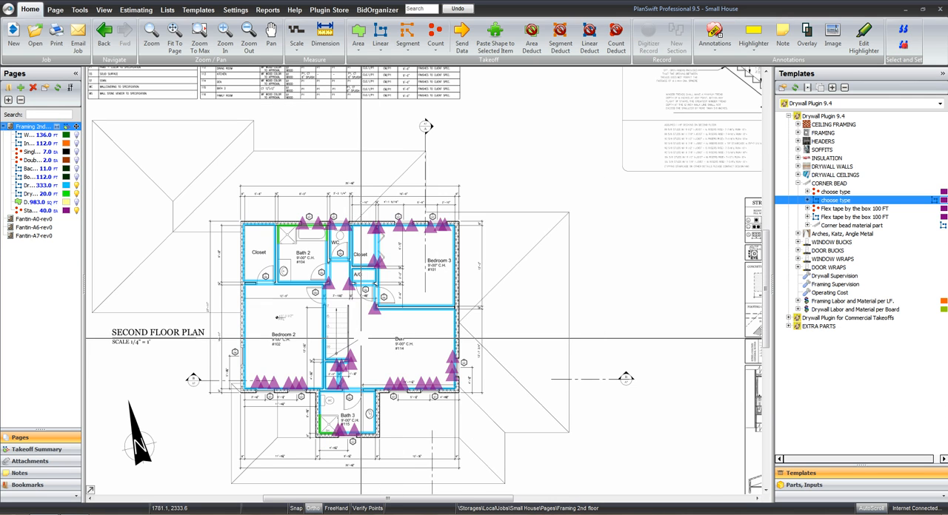
Trace linear corner bead along both sides of the Bedroom 3 closet's folding-door opening, about 5.7 ft on the closet side
scroll(371, 216, up, 5)
drag(481, 311, 456, 206)
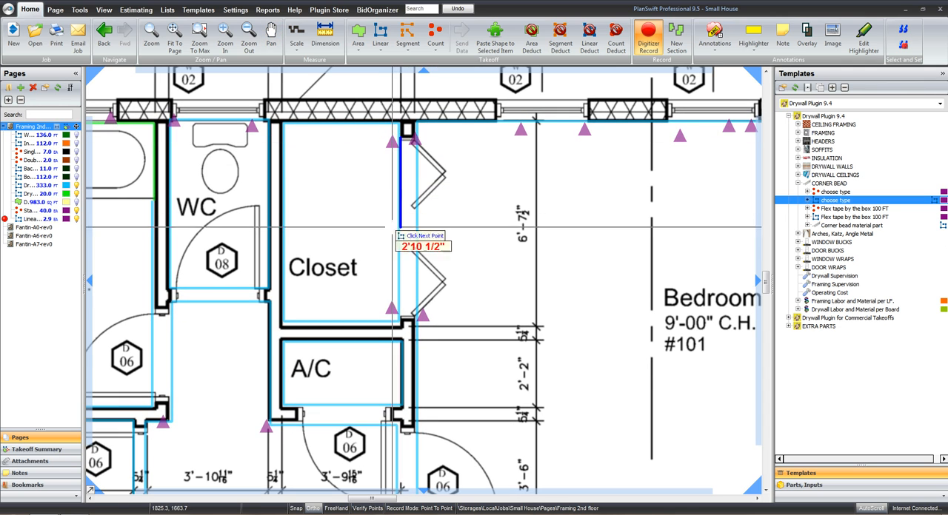
double_click(401, 316)
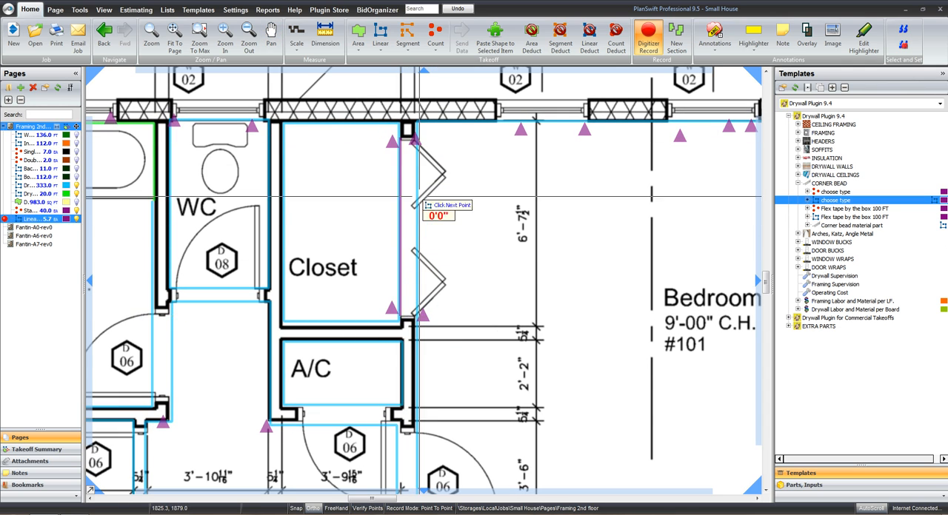
click(415, 139)
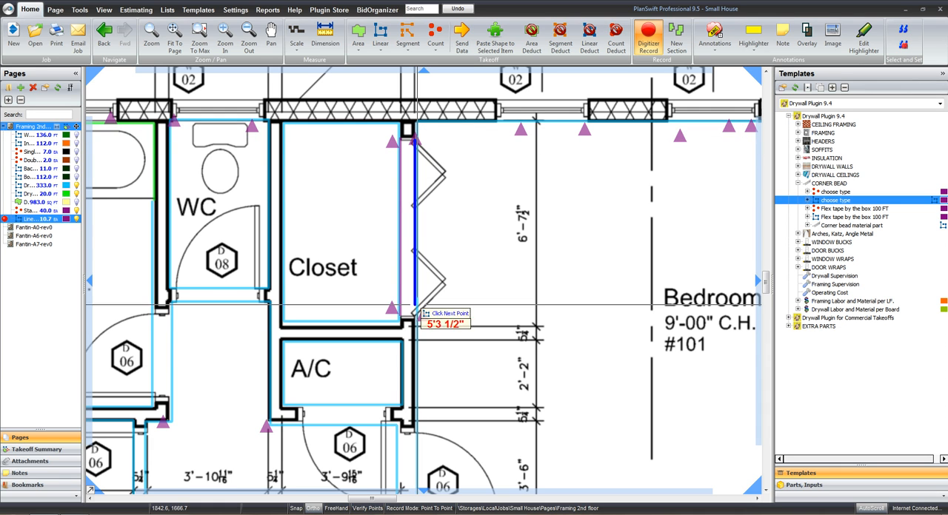
double_click(414, 318)
Trace linear corner bead about 3'2" long along both sides of the small closet's door opening below the stairs and finish recording
scroll(438, 366, down, 2)
drag(464, 422, 465, 181)
drag(391, 300, 426, 145)
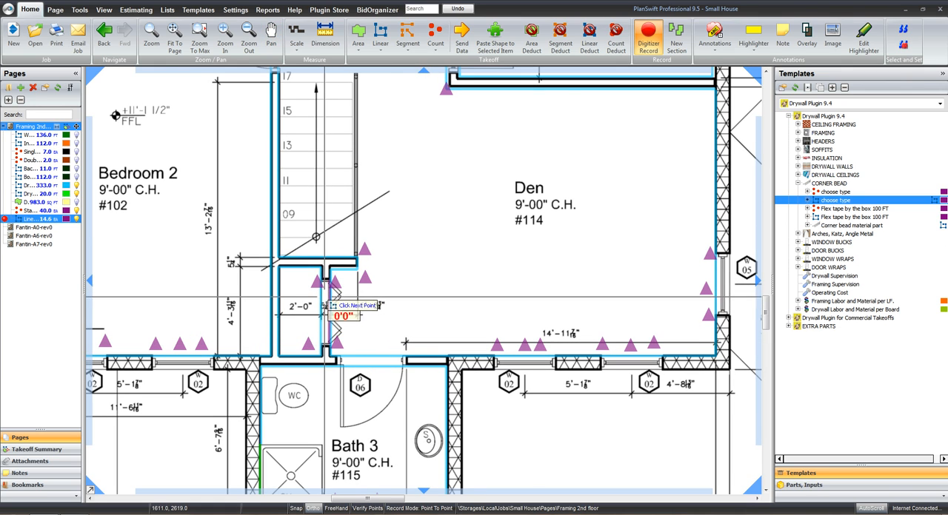
click(323, 347)
scroll(429, 242, down, 5)
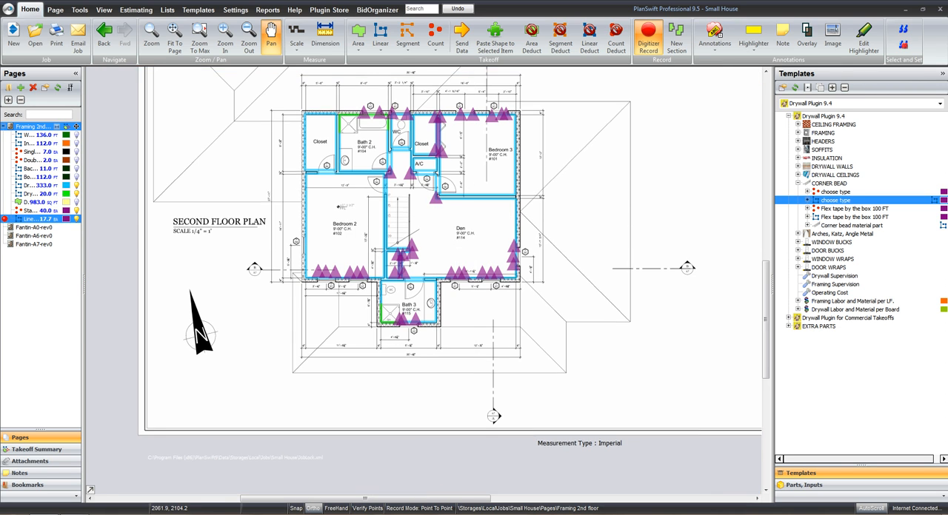
key(Escape)
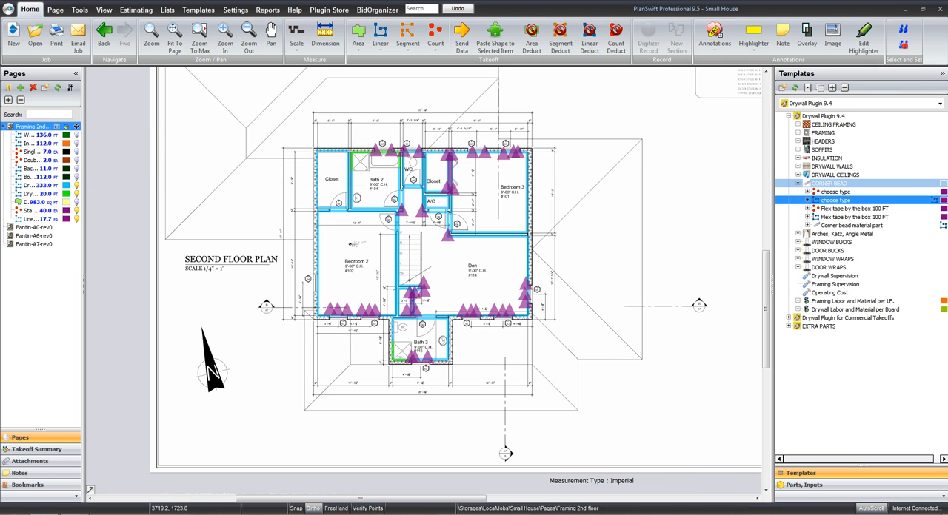
Collapse the CORNER BEAD and Drywall Plugin 9.4 template groups and expand EXTRA PARTS to examine its part categories
click(798, 183)
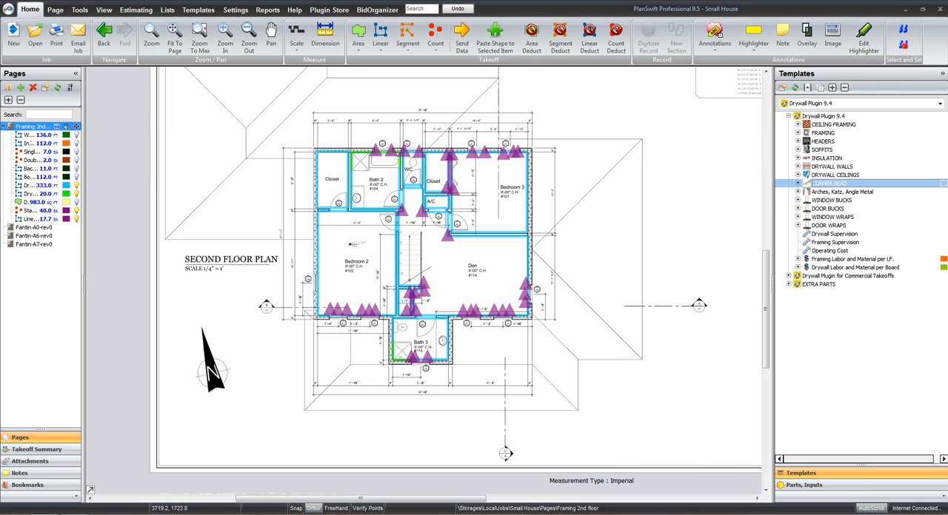
click(788, 116)
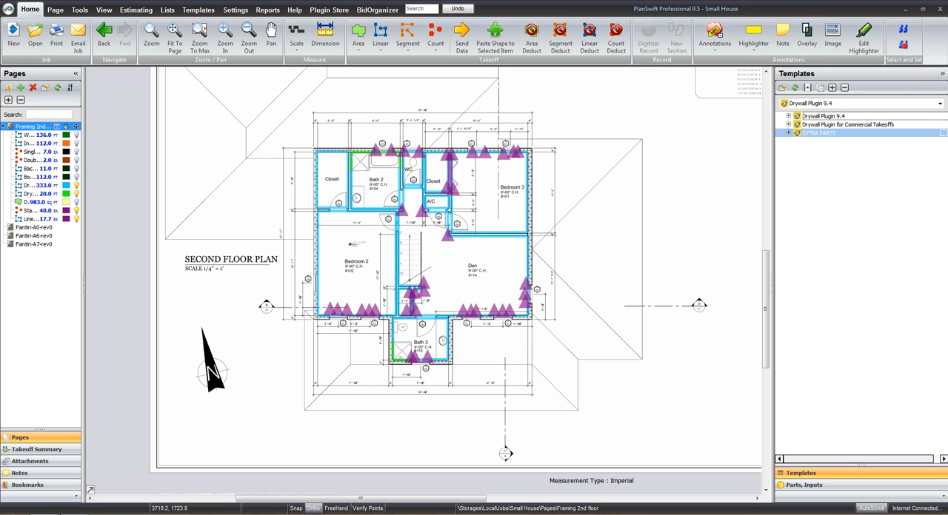
click(788, 134)
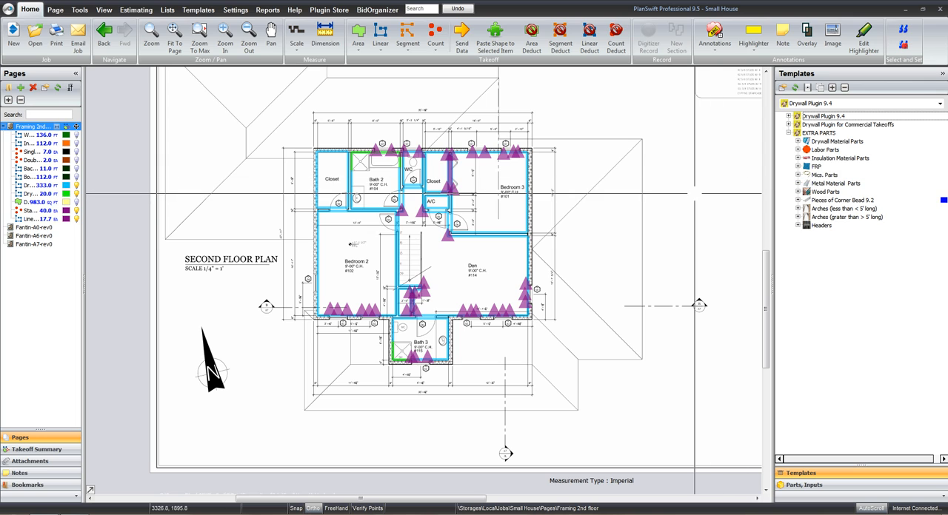